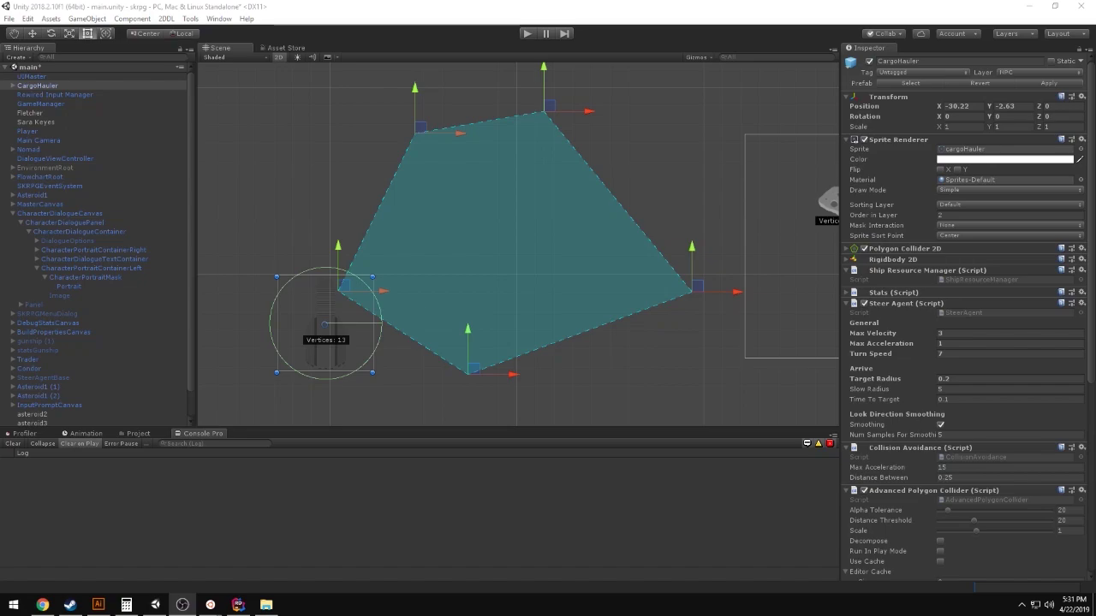
Pan the Scene view to reveal the asteroids and run the ship demo in Play mode
middle_drag(428, 213, 386, 237)
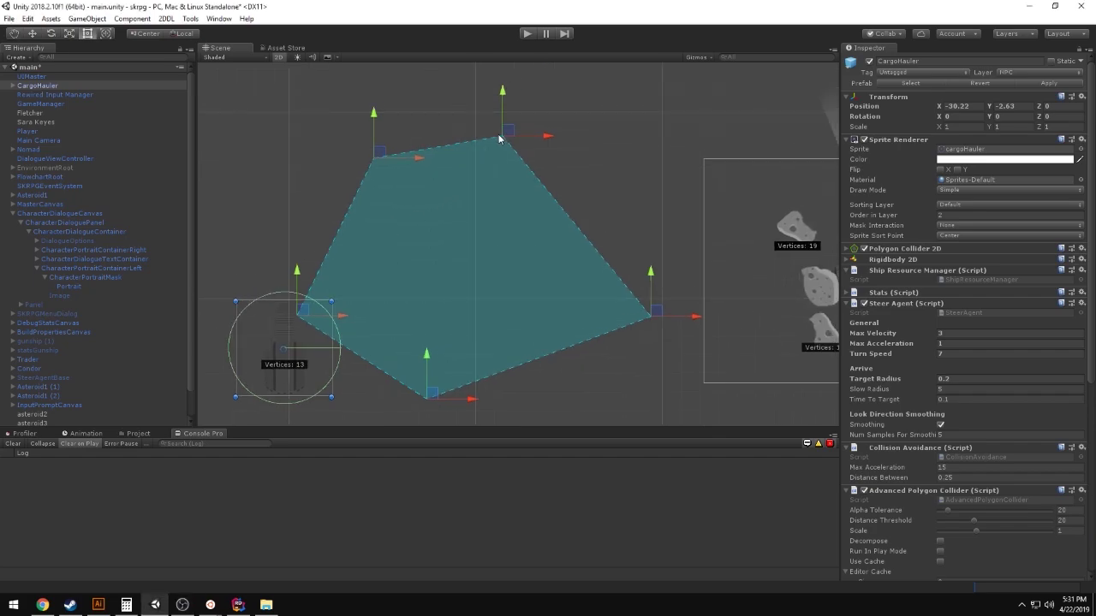
click(524, 36)
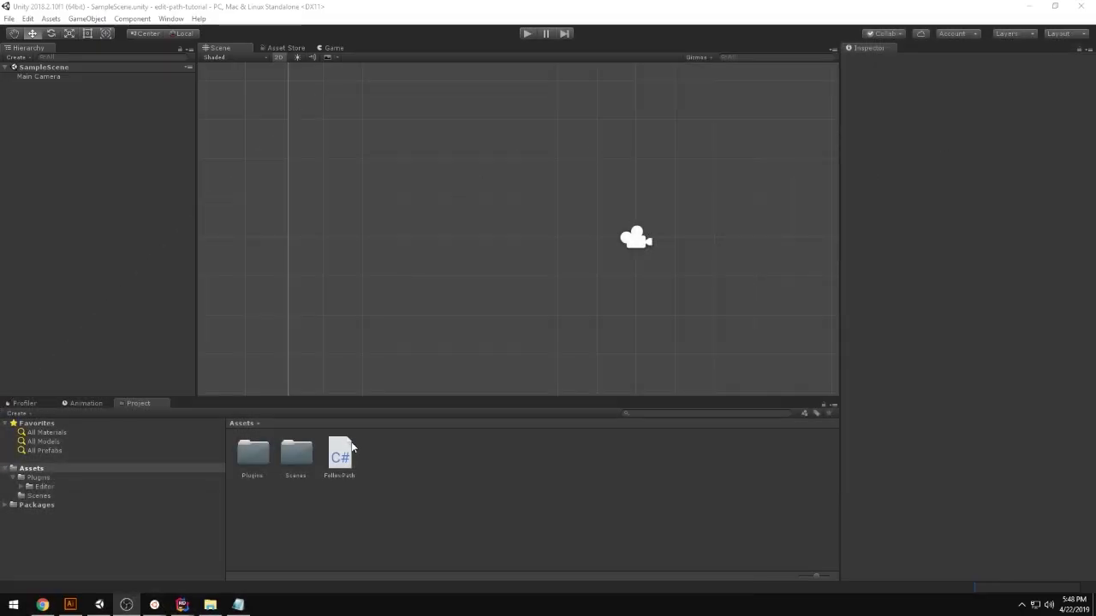
Open the FollowPath script from the Assets panel in Rider
click(345, 453)
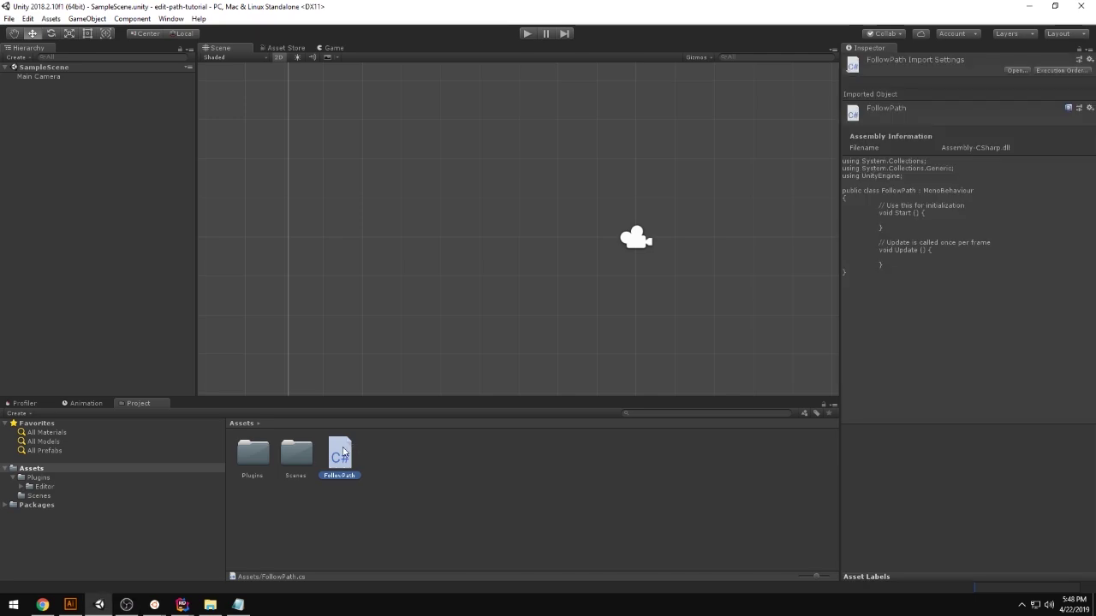
double_click(344, 452)
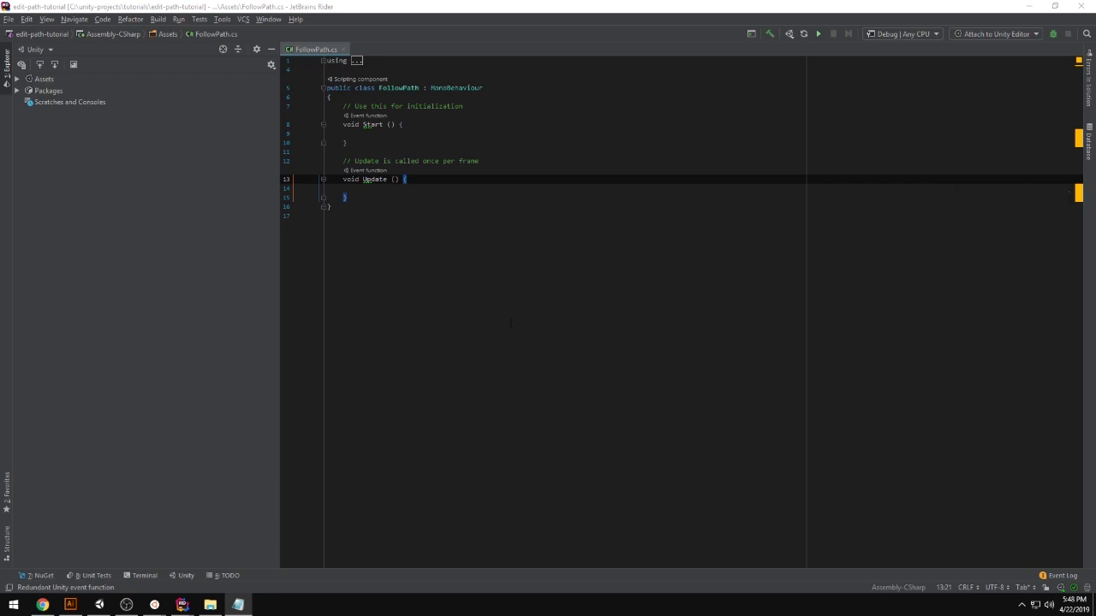
Replace Start/Update with a public Vector2[] path field and a StartFollowingPath coroutine
click(445, 189)
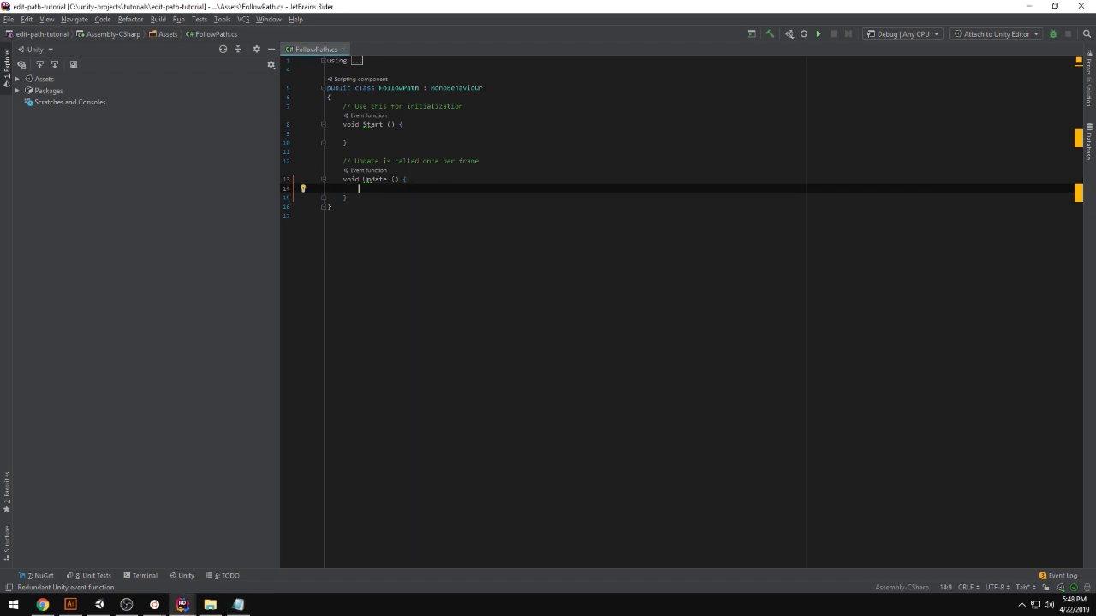
key(alt+Tab)
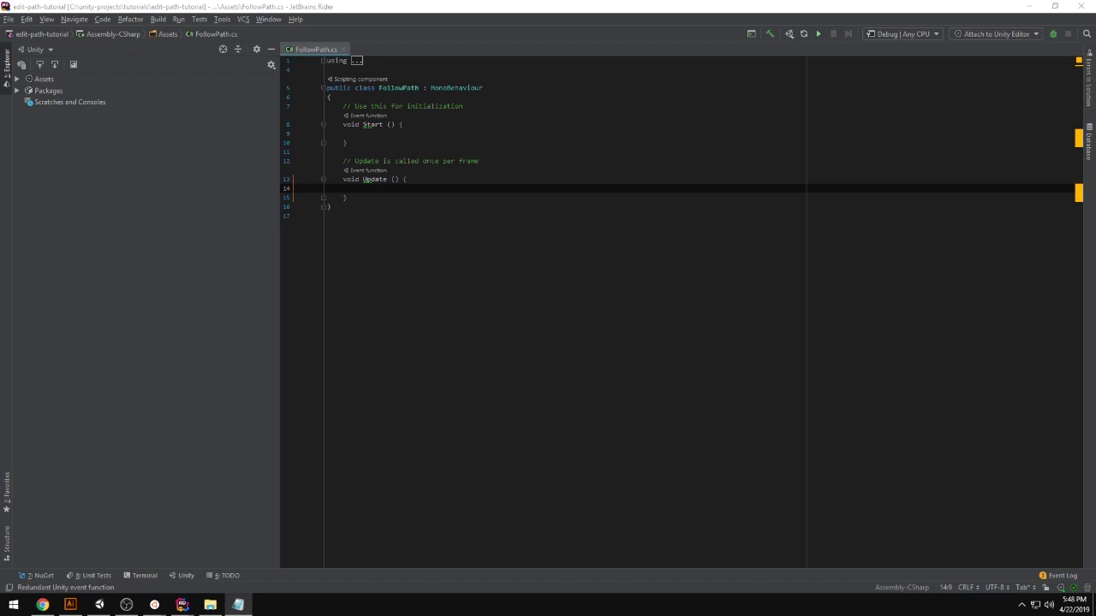
key(alt+Tab)
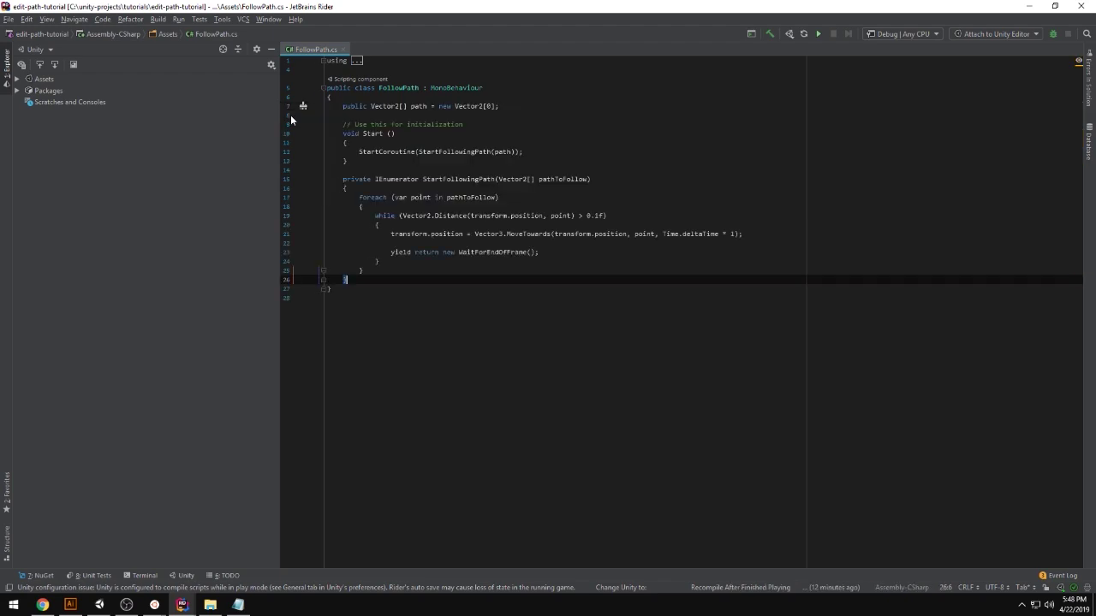
click(290, 120)
click(430, 197)
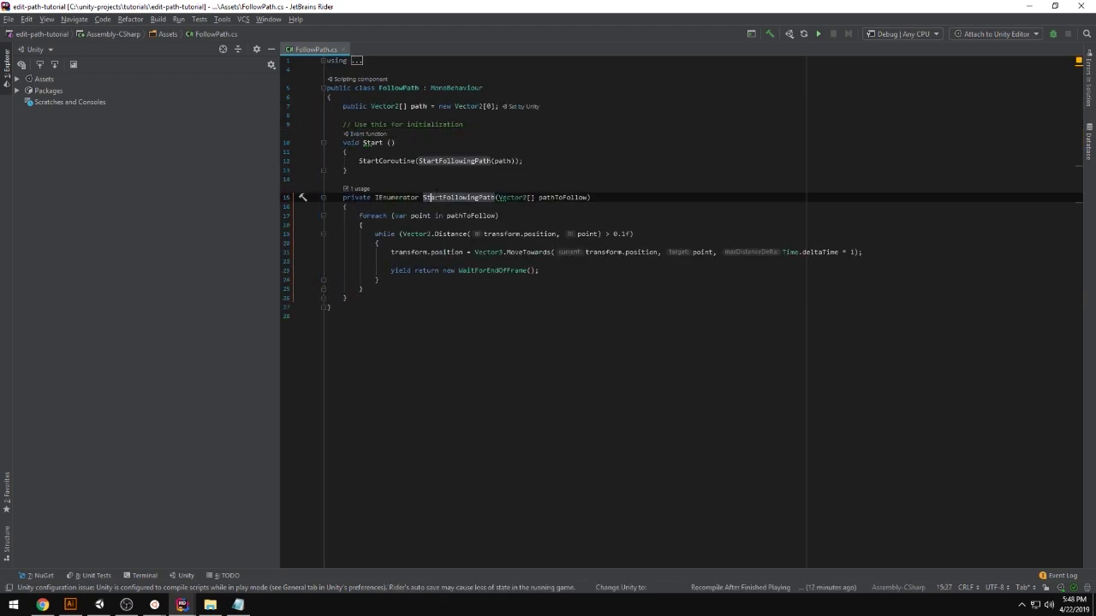
key(Up)
key(Down)
key(Down)
key(Down)
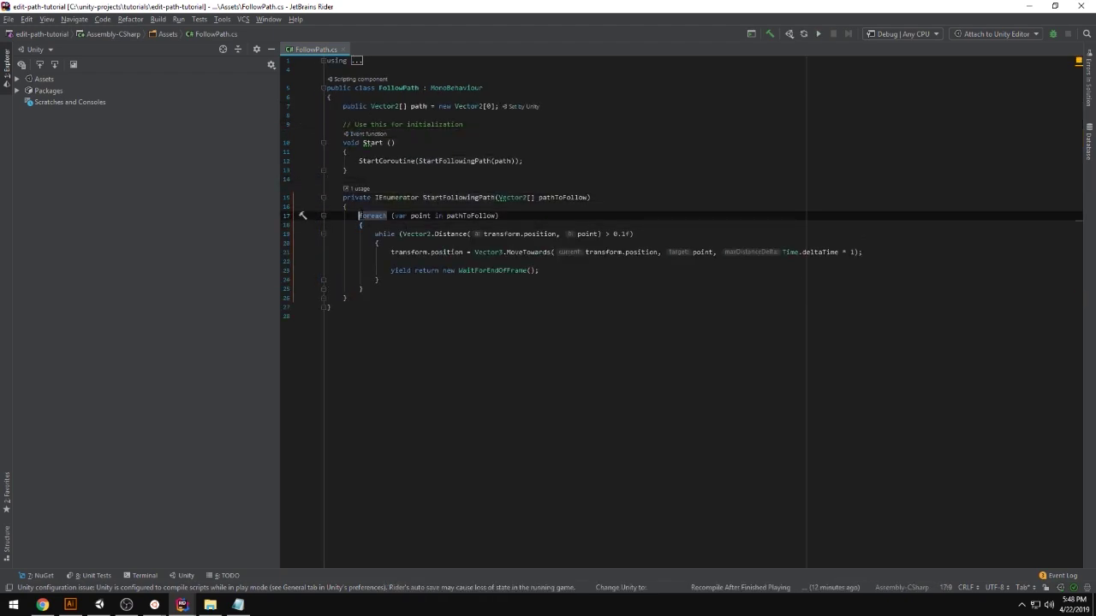
Review the foreach over pathToFollow and the MoveTowards while loop
click(434, 216)
double_click(471, 215)
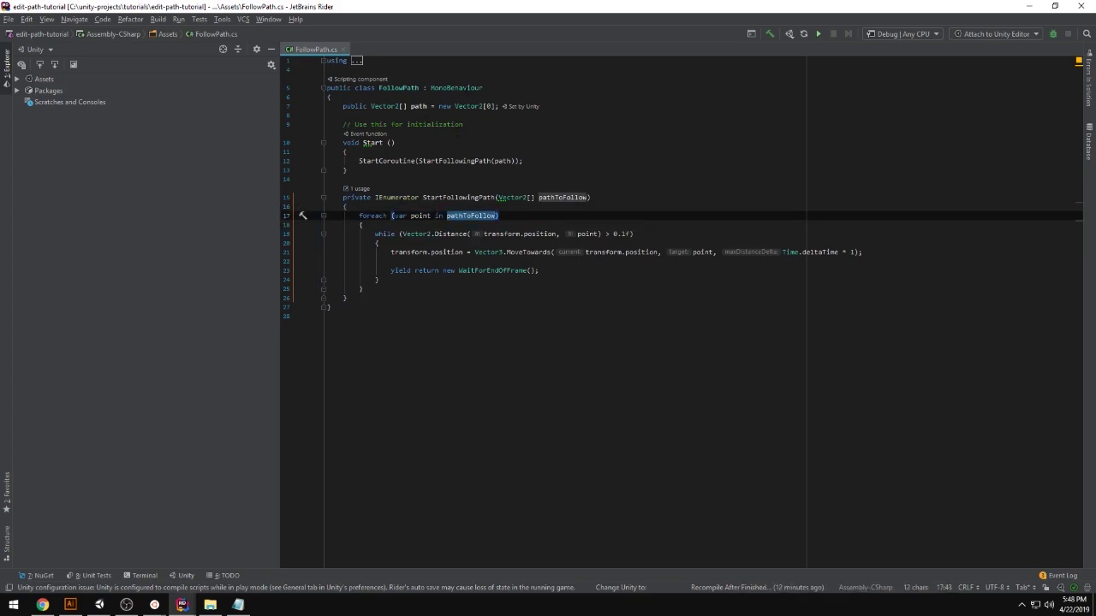
key(Down)
key(Down)
drag(375, 234, 451, 271)
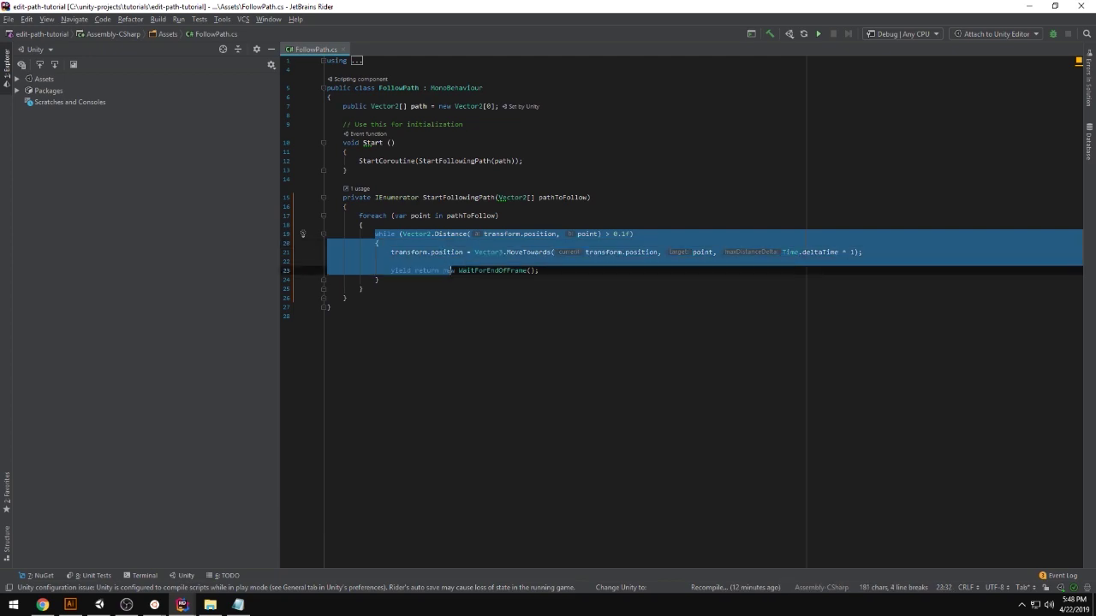
key(shift+Down)
click(484, 234)
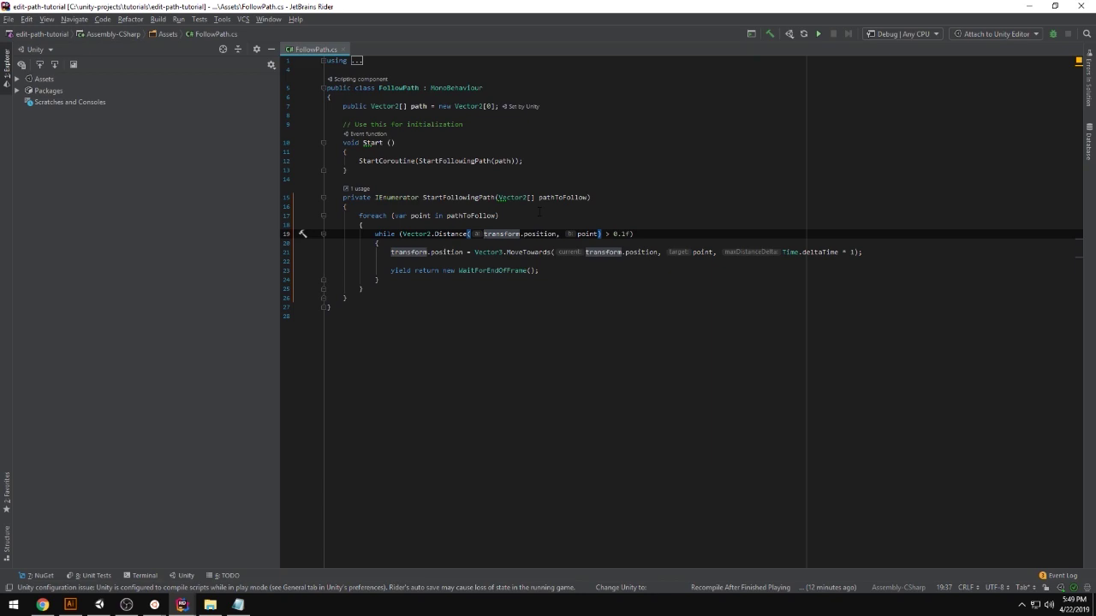
key(Down)
key(Down)
key(Down)
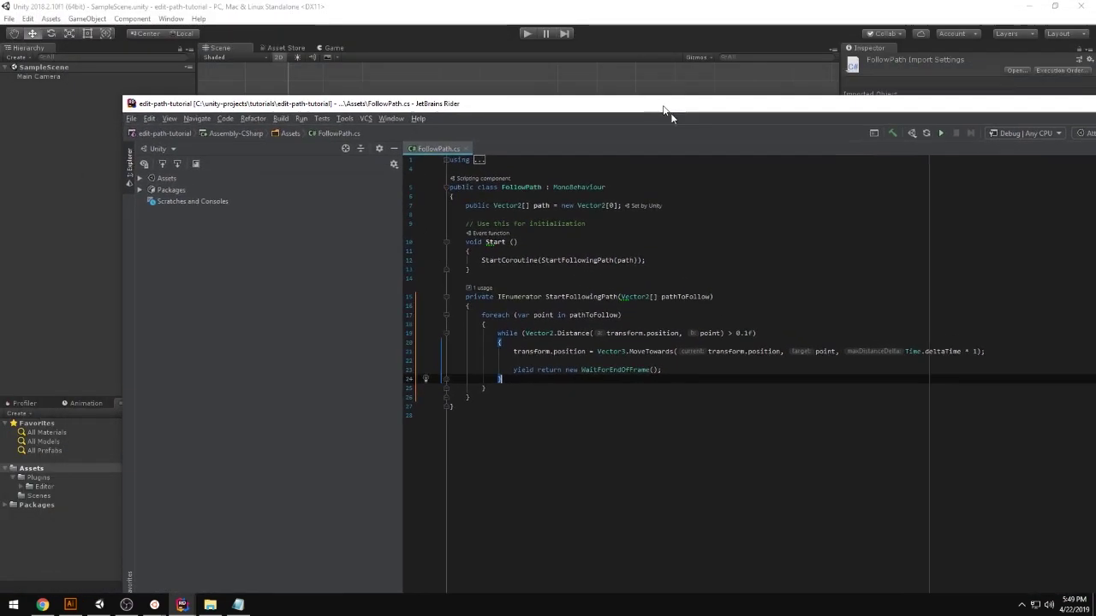
Create a folder named Editor under Assets in Unity
drag(529, 14, 1087, 191)
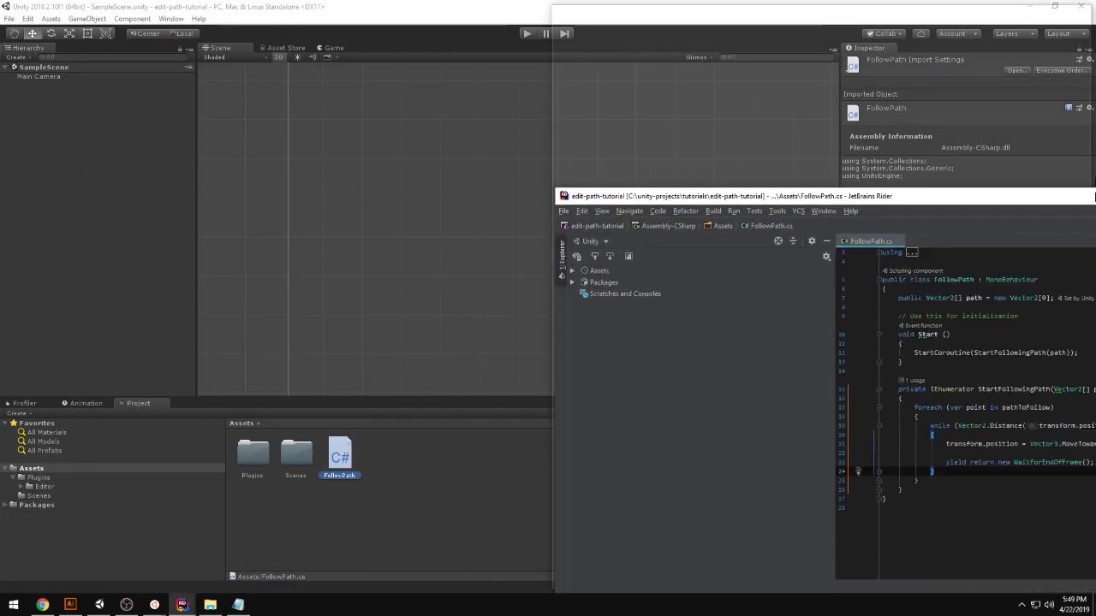
click(363, 506)
click(363, 506)
right_click(379, 469)
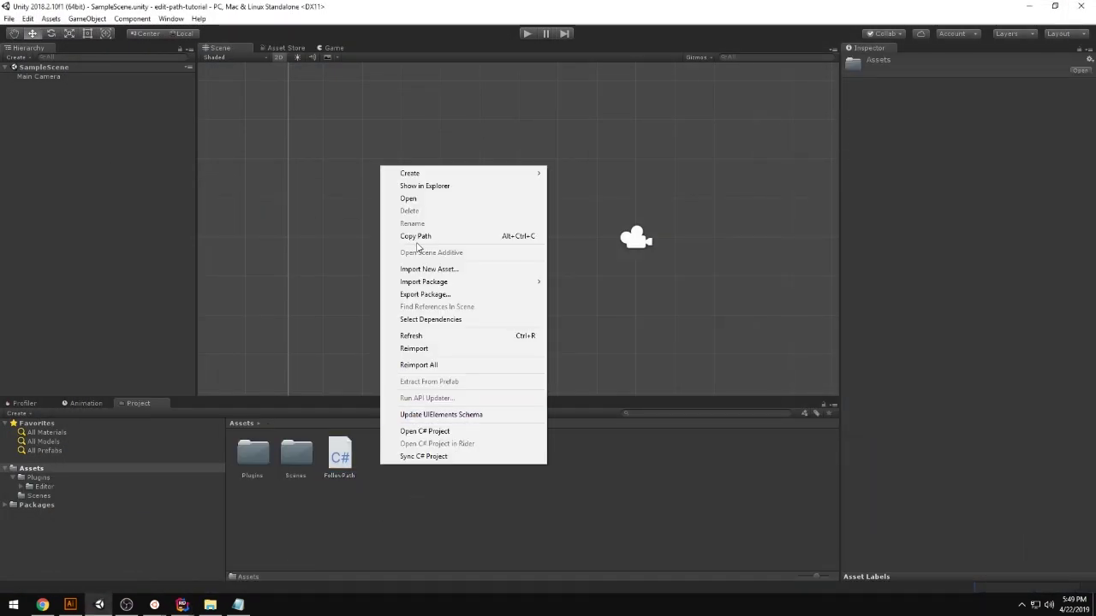
click(606, 174)
text(Edi)
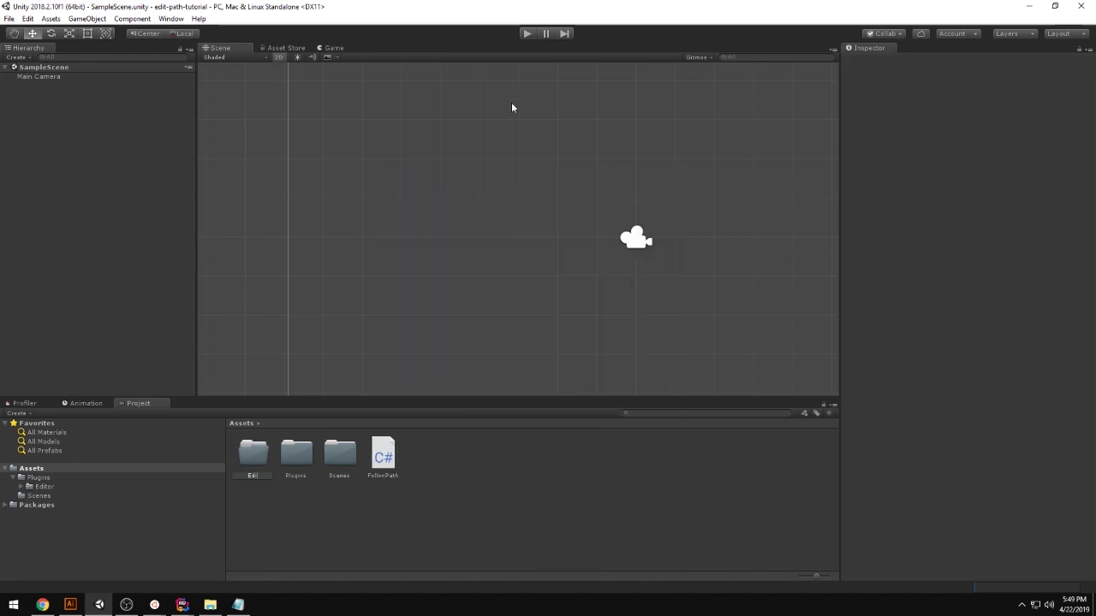
text(tor)
key(Return)
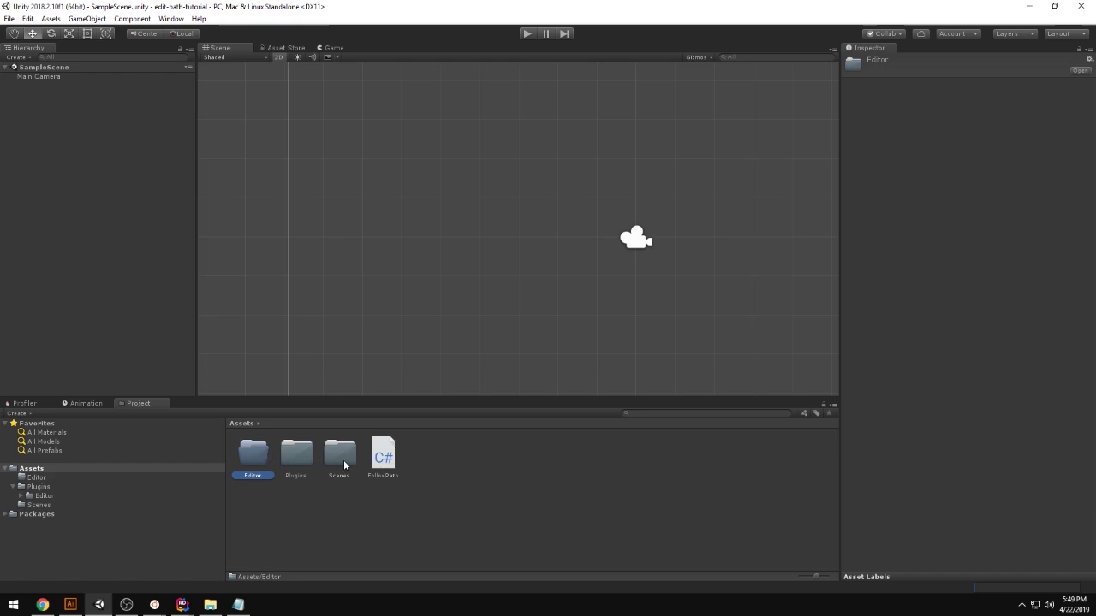
Inside the Editor folder, create a C# script named FollowPathEditor
double_click(260, 454)
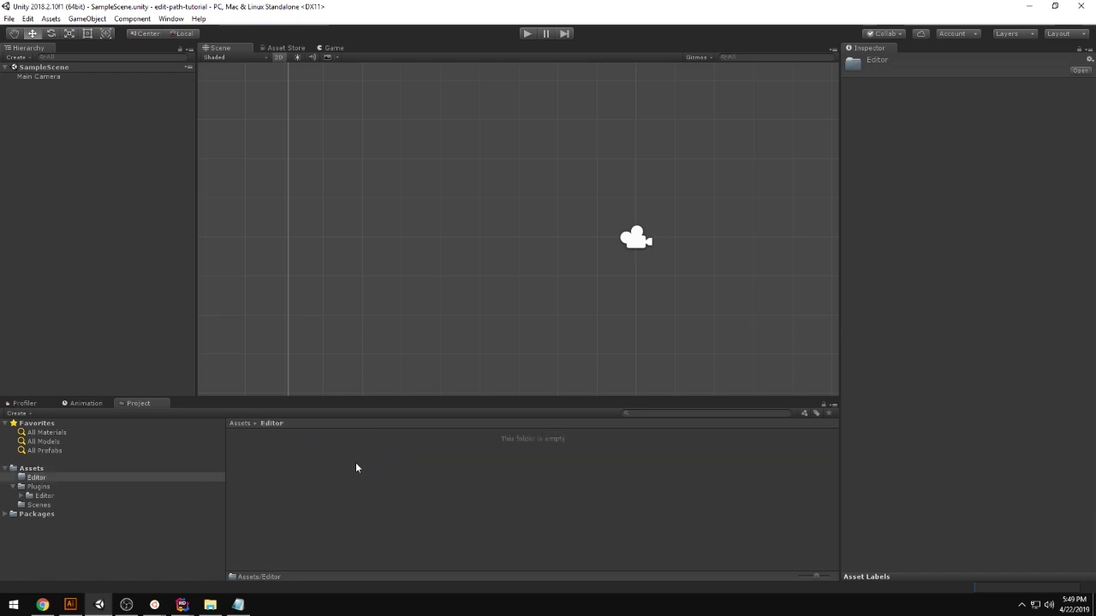
right_click(352, 464)
click(557, 189)
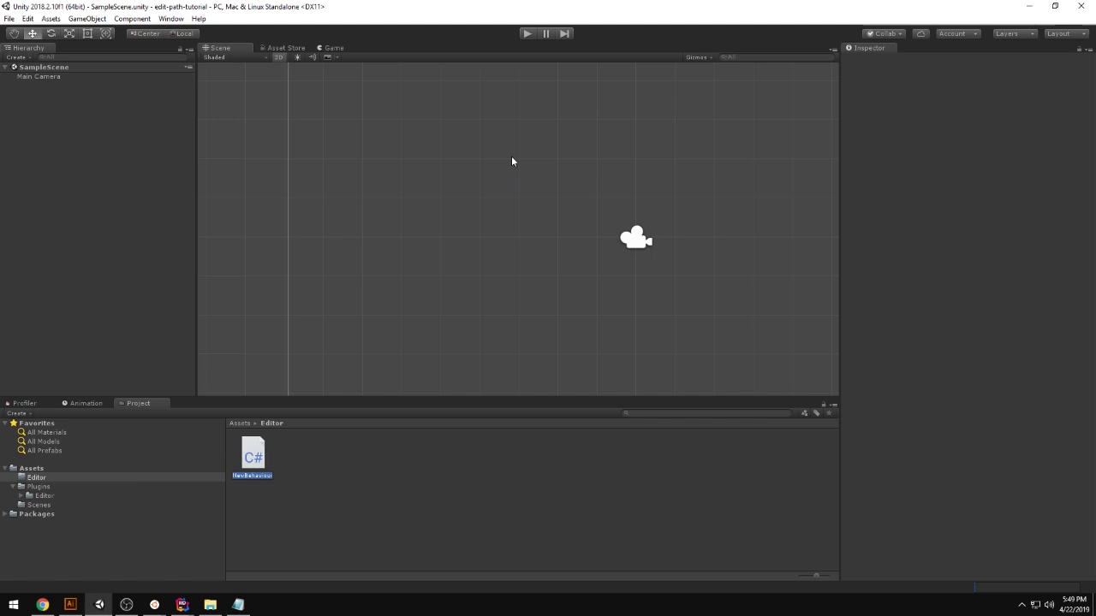
text(FollowP)
text(athEditor)
key(Return)
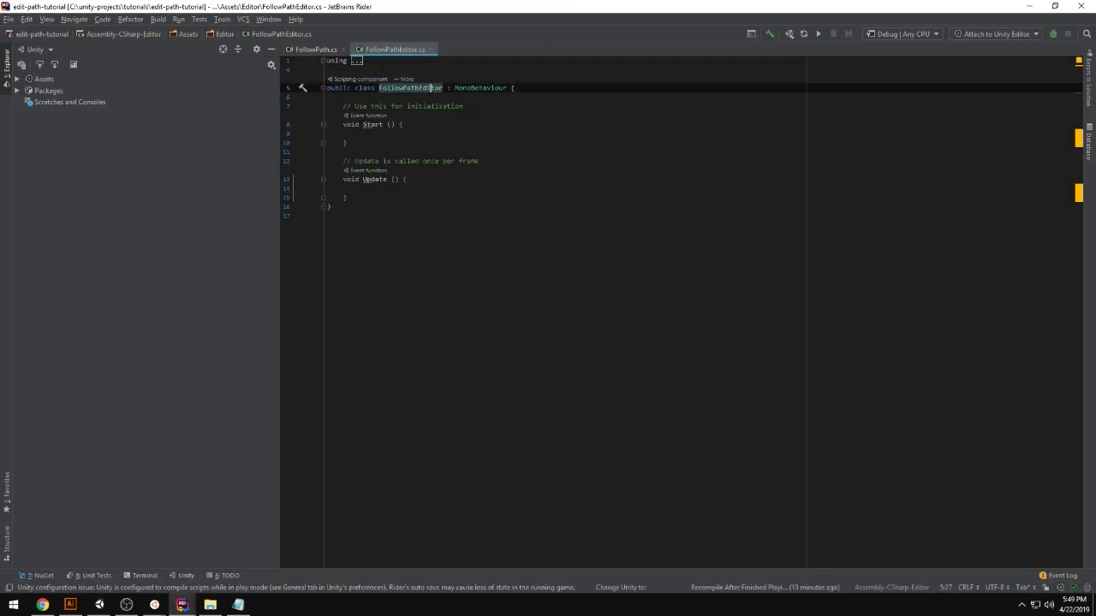
Add [CustomEditor(typeof(FollowPath))] above the FollowPathEditor class declaration
key(Up)
key(Return)
text([)
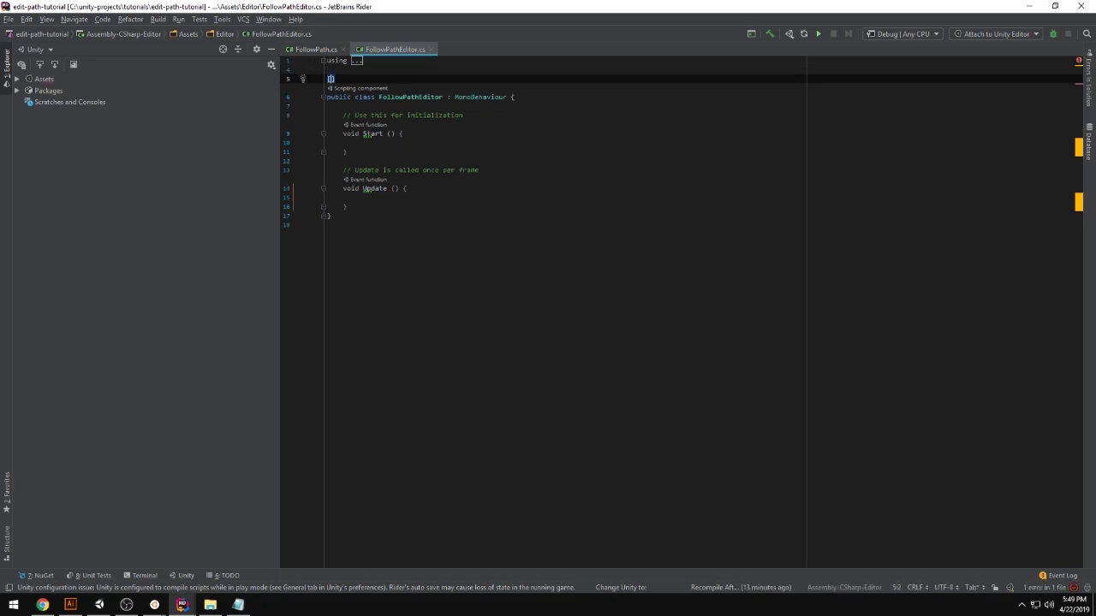
text(CustomEd)
key(Return)
text(typeof()
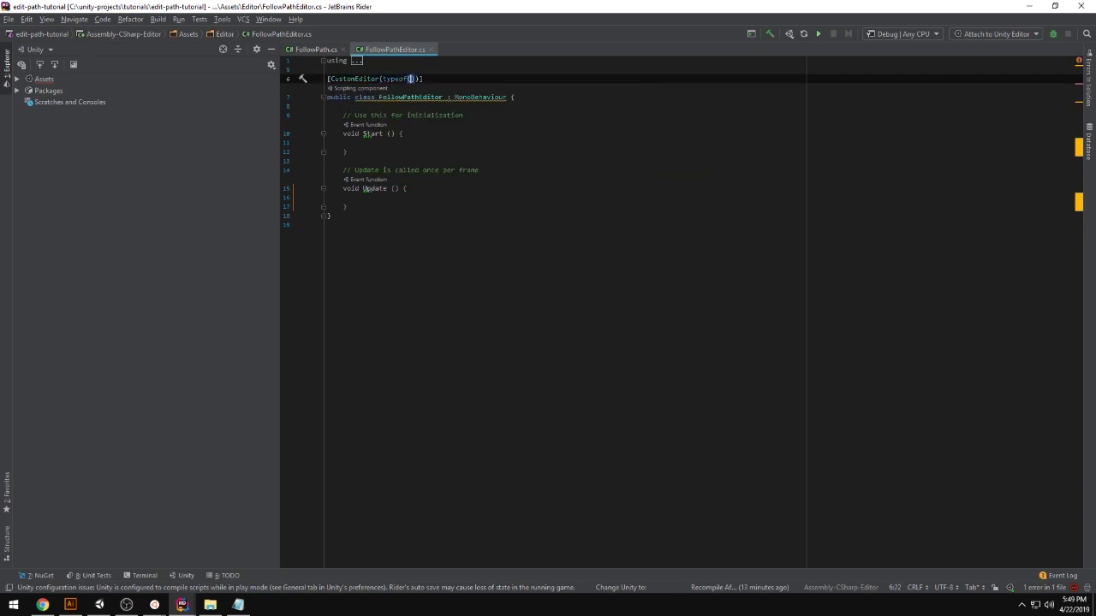
text(Follow)
key(Return)
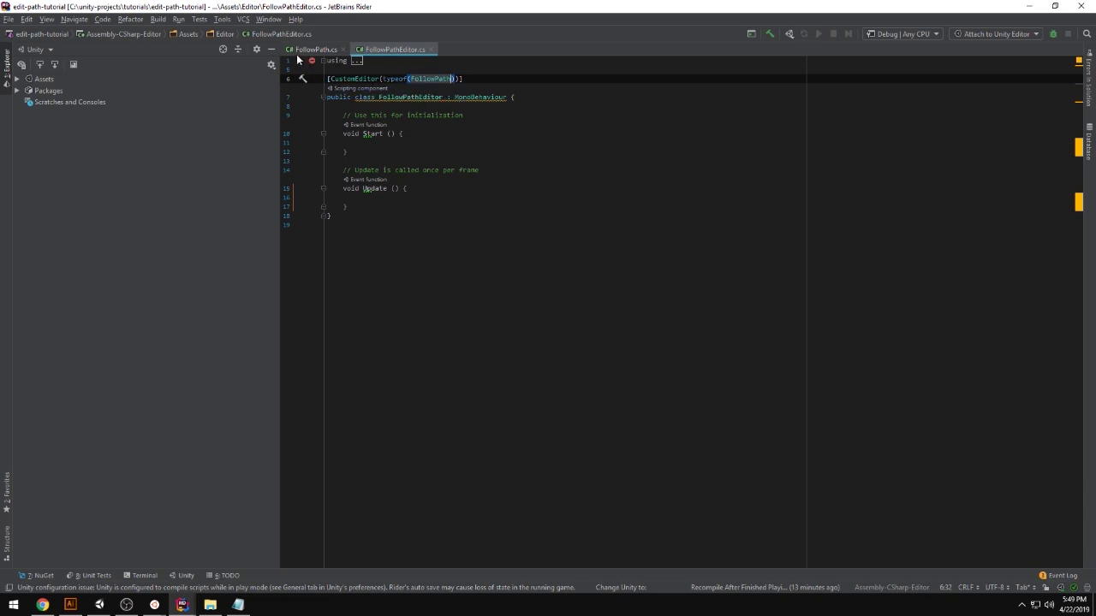
click(313, 49)
click(389, 49)
click(419, 97)
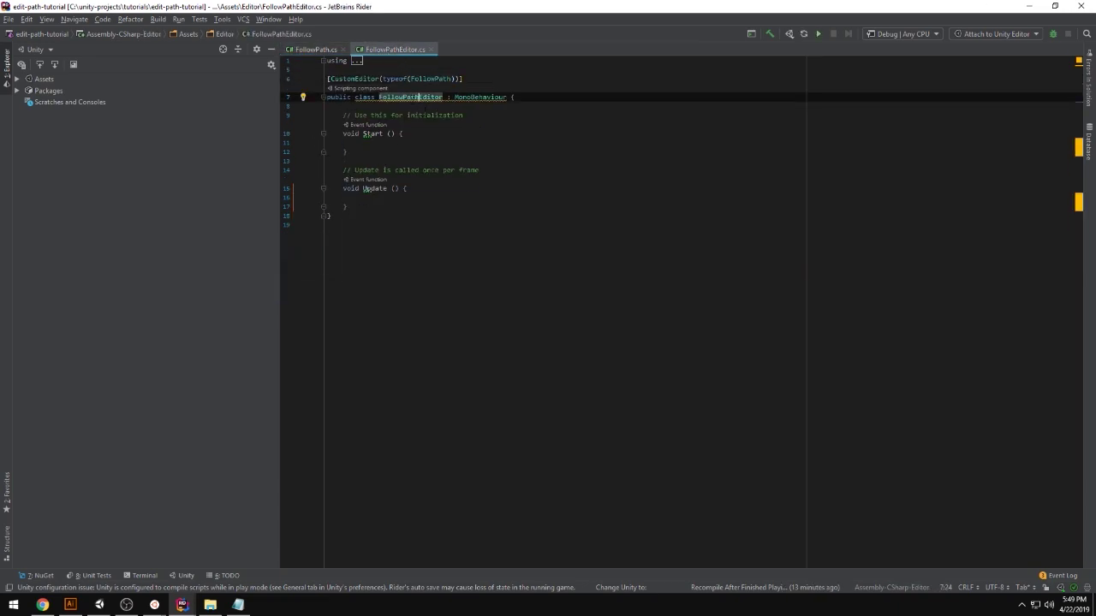
Try attaching FollowPathEditor to Main Camera and dismiss the can't-add-script warning
key(alt+Tab)
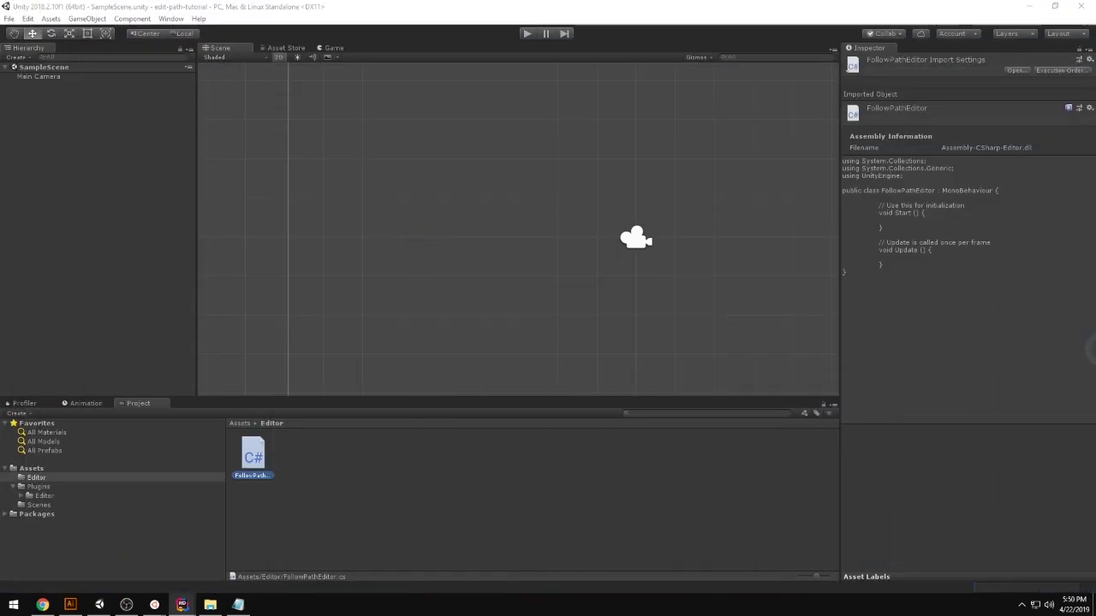
click(128, 76)
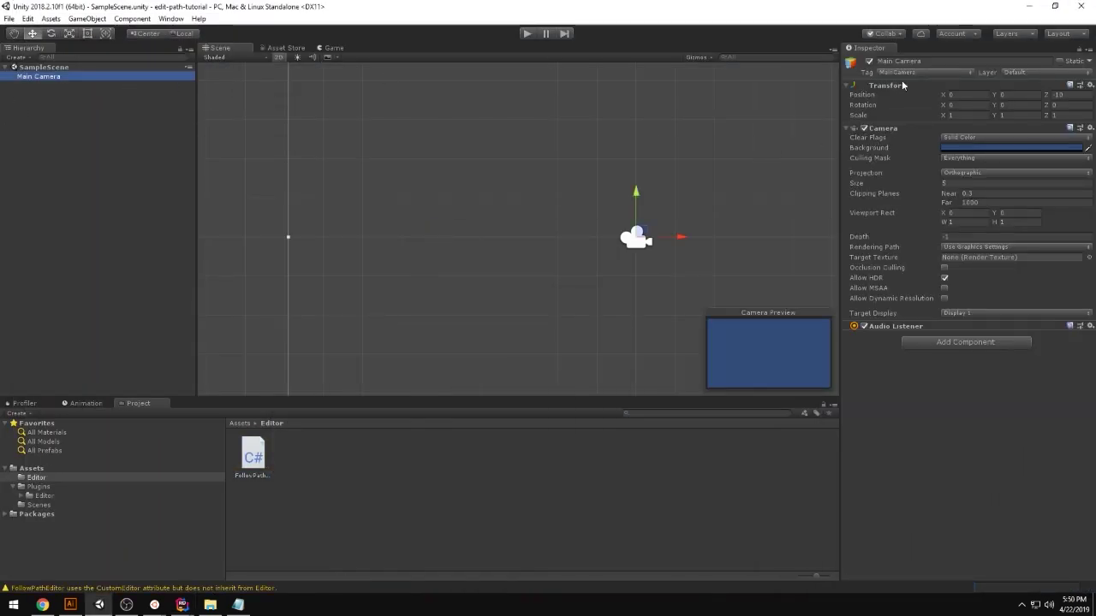
drag(254, 454, 924, 379)
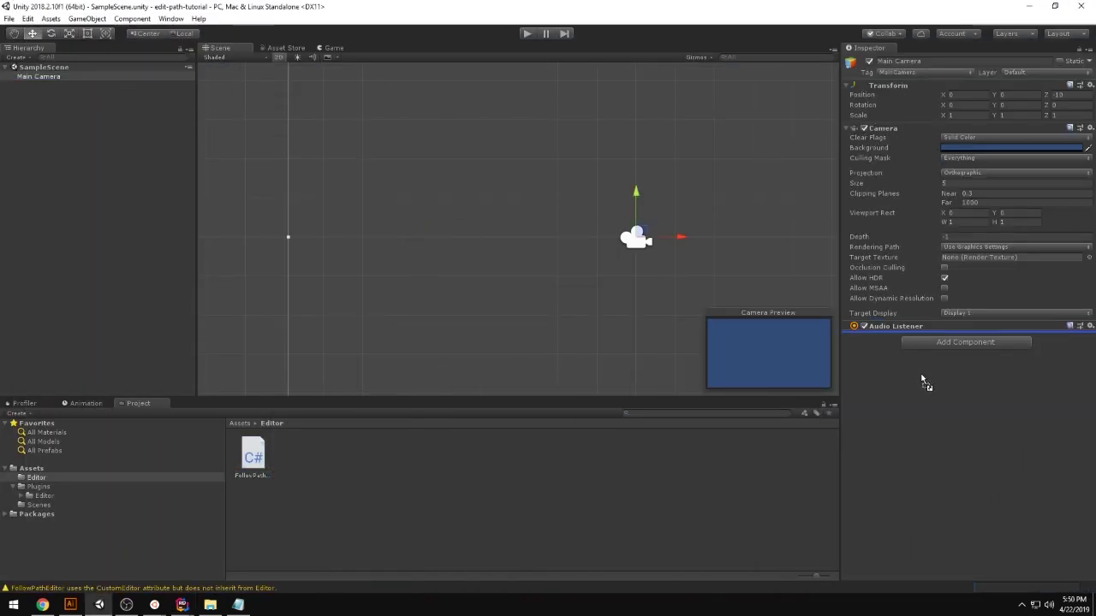
click(626, 325)
Create a 2D New Sprite and attach the FollowPath script to it
right_click(165, 267)
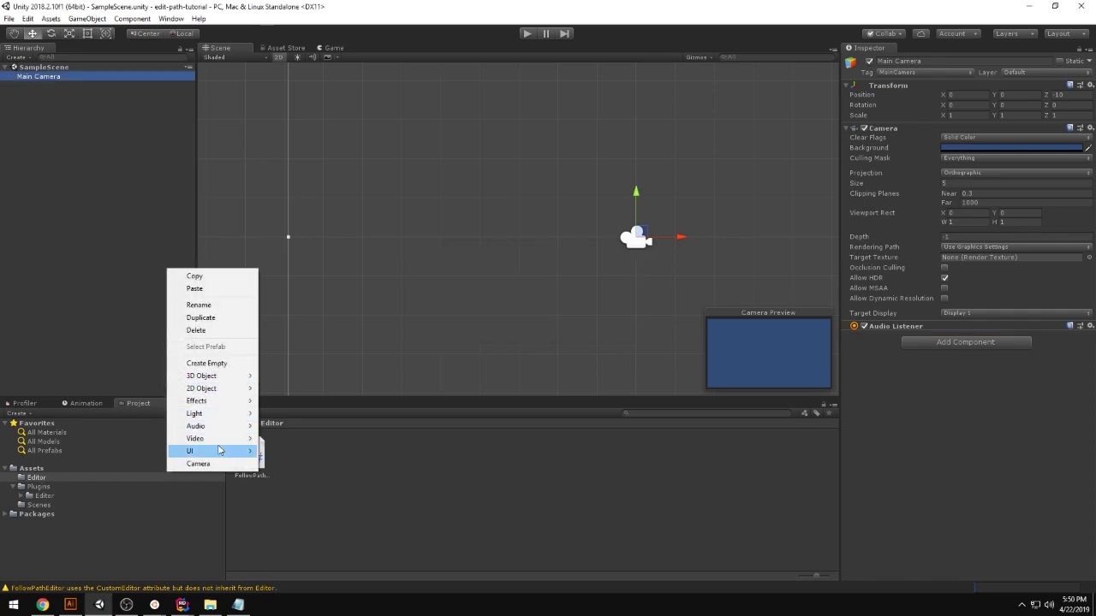
click(75, 124)
right_click(76, 124)
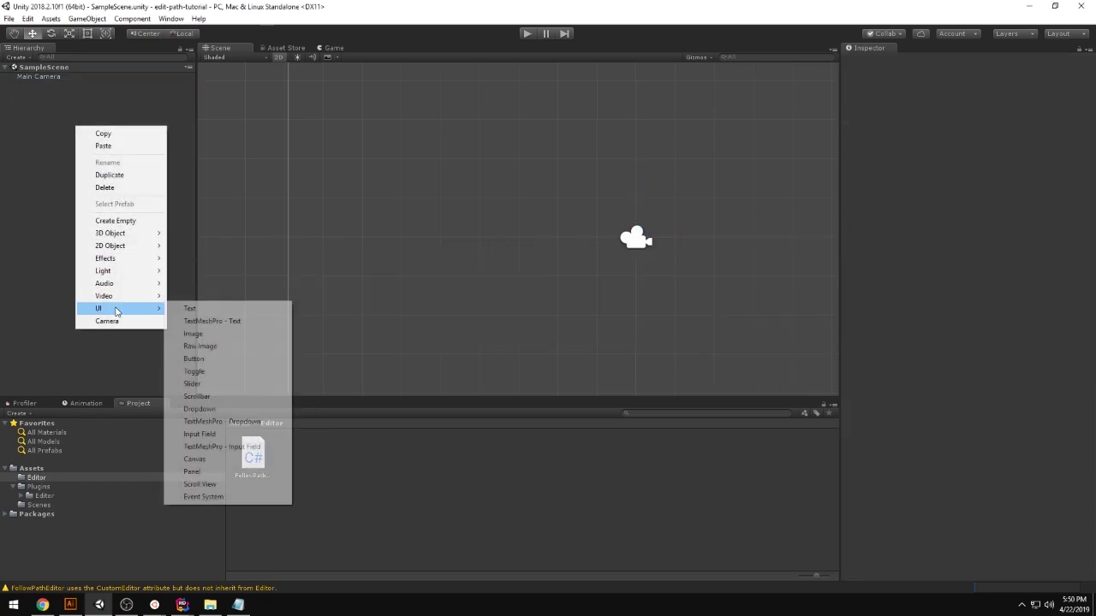
click(205, 246)
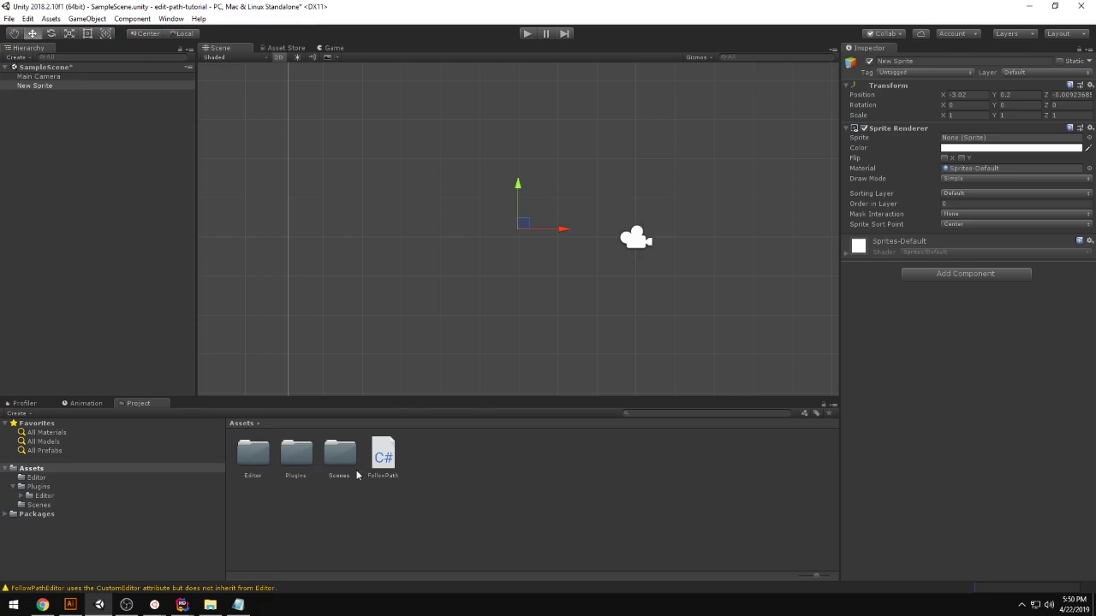
drag(952, 358, 949, 342)
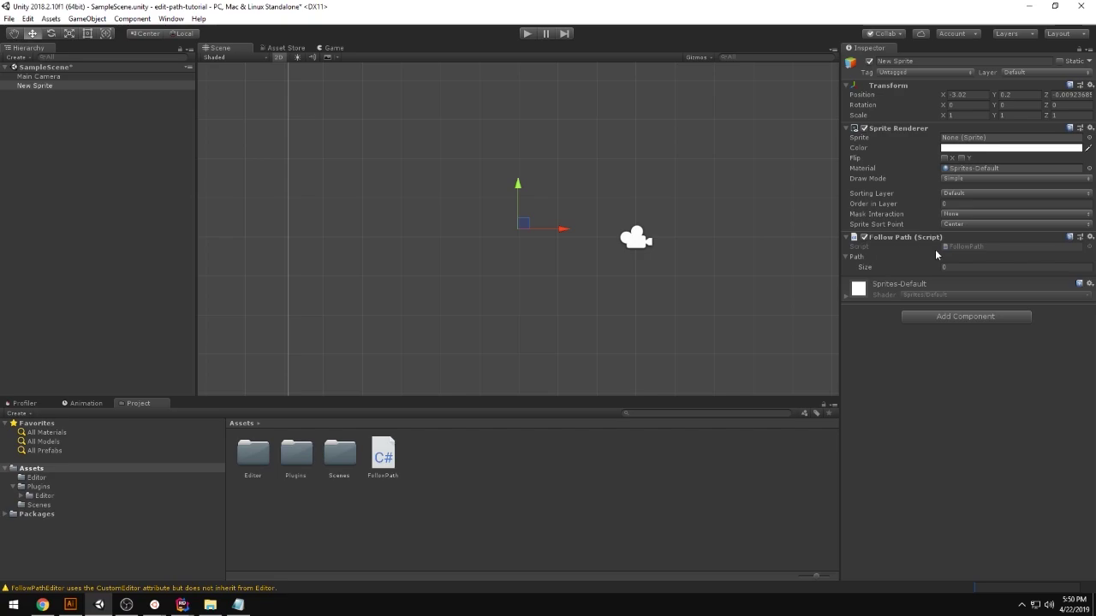
key(alt+Tab)
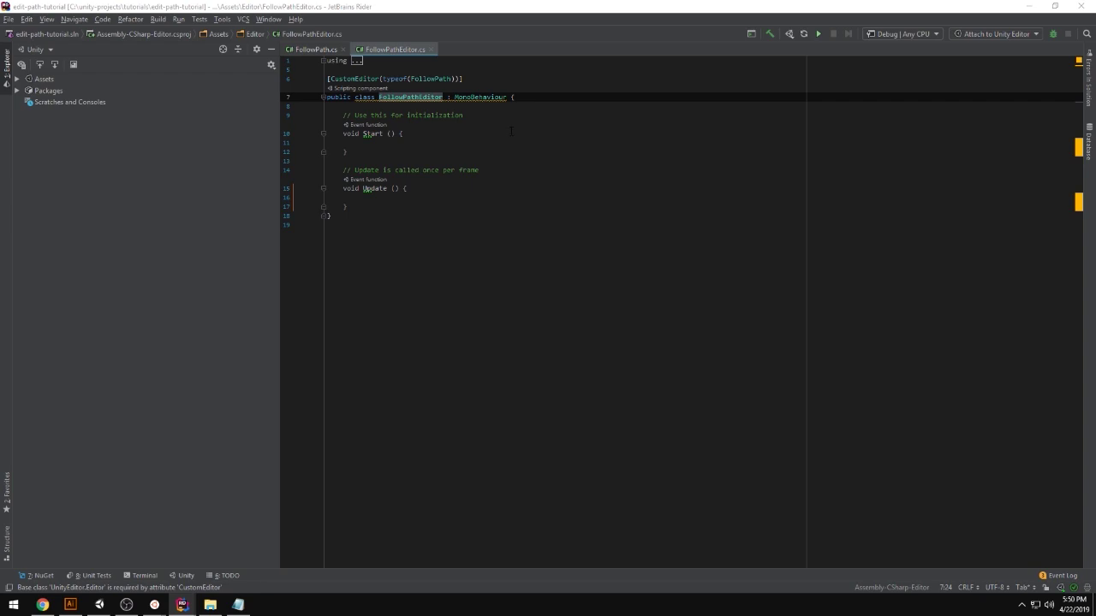
Remove Start/Update and declare a private FollowPath targetComponent field
drag(385, 205, 308, 109)
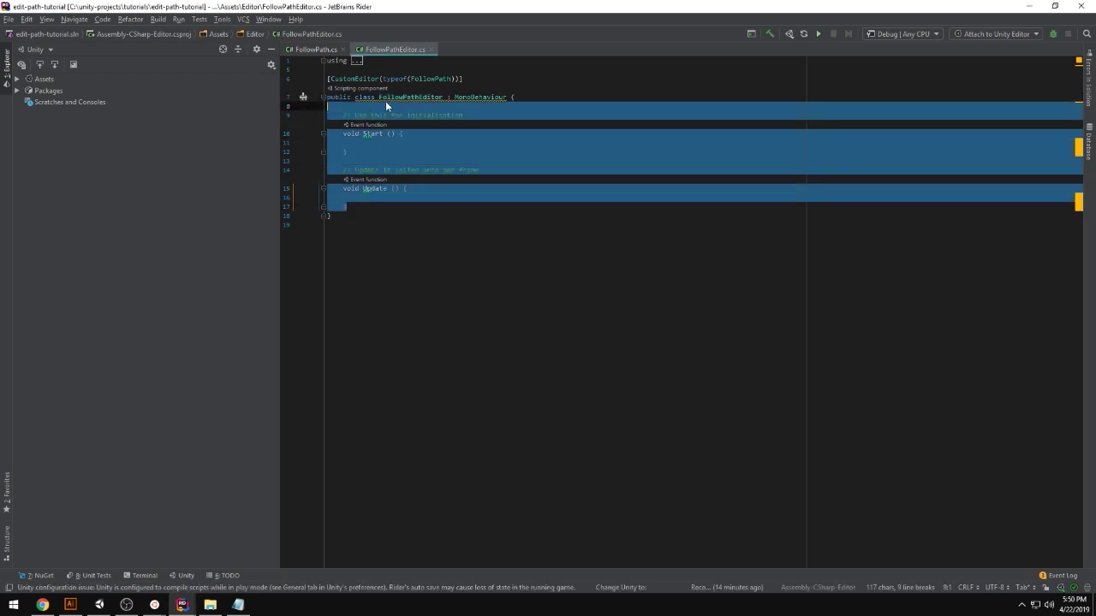
key(BackSpace)
key(Left)
key(Return)
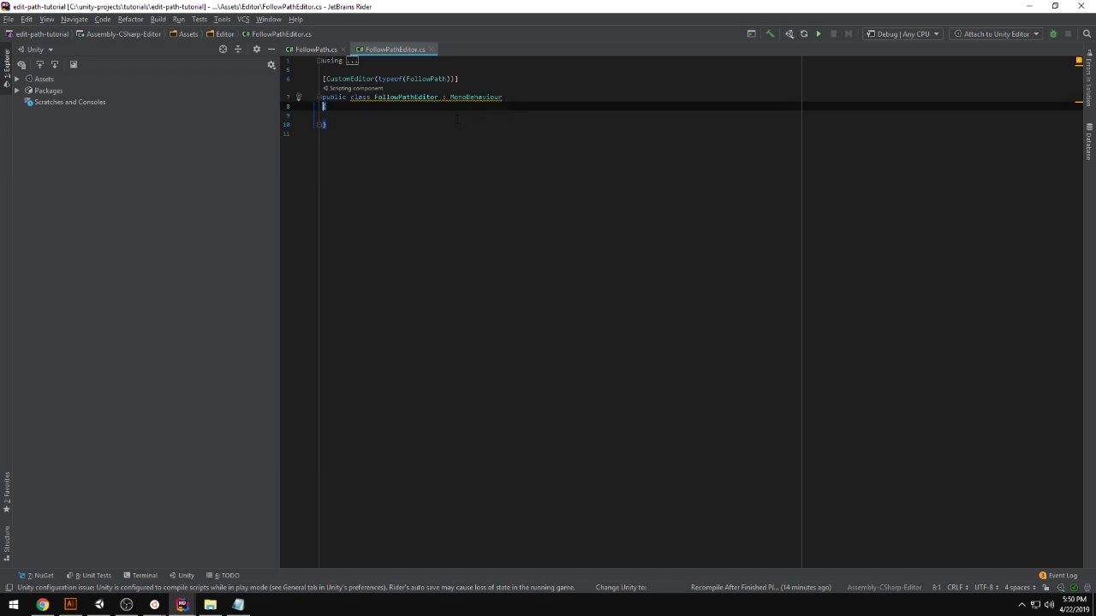
key(Down)
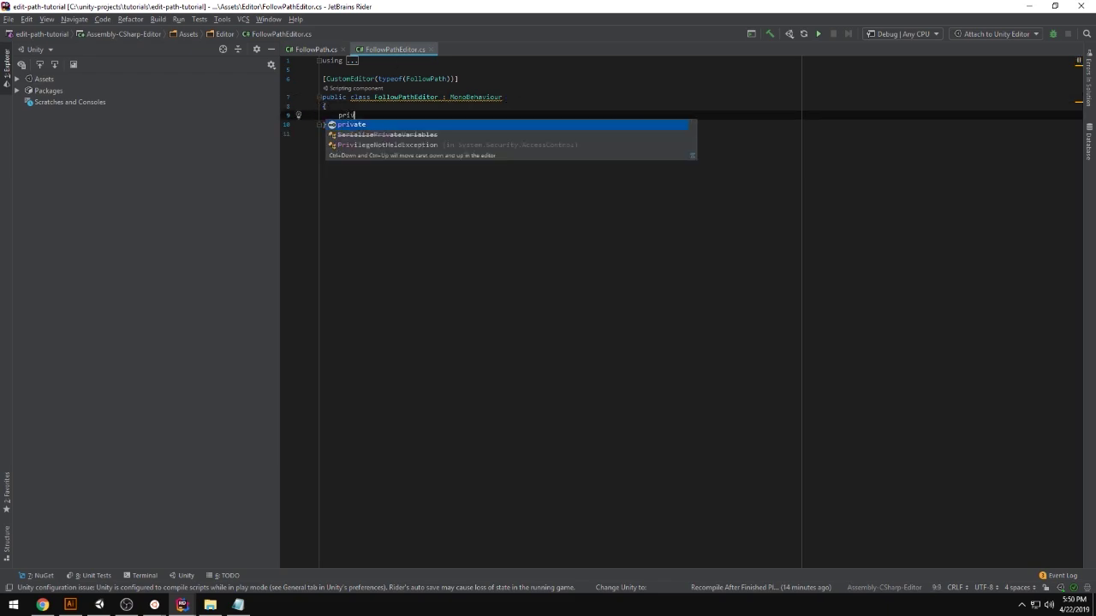
text(private P)
key(BackSpace)
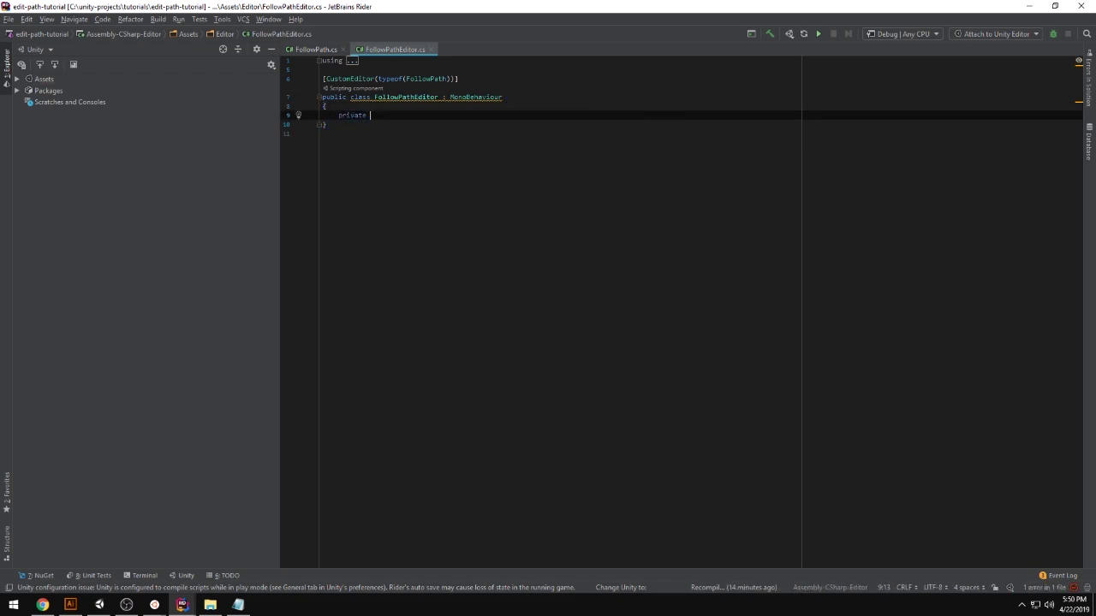
text(Foll)
key(Return)
text(target)
text(;)
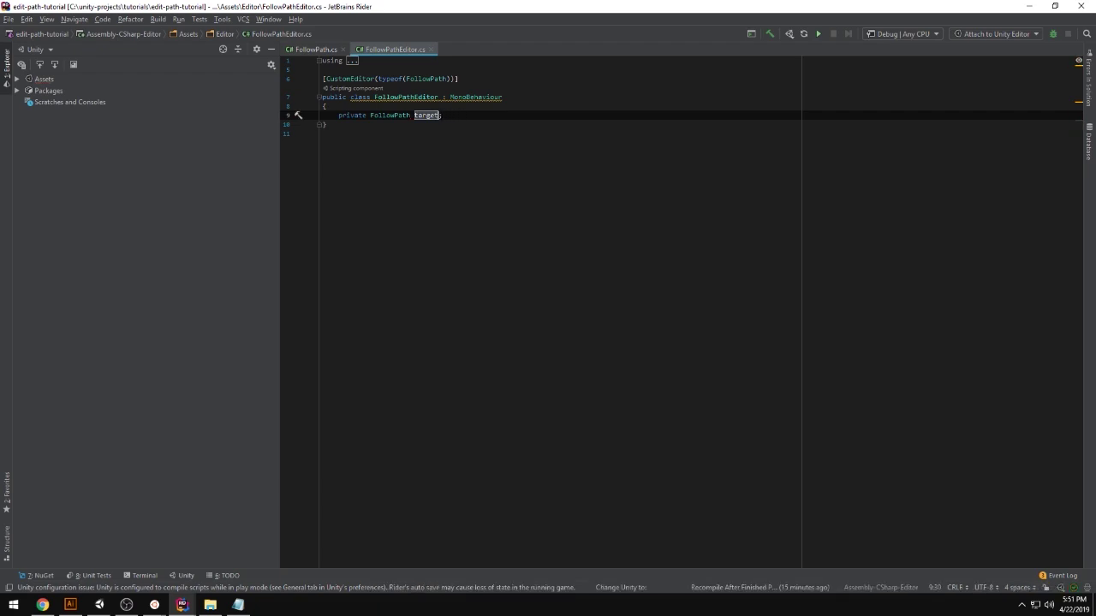
text(Component)
key(End)
key(Return)
key(Return)
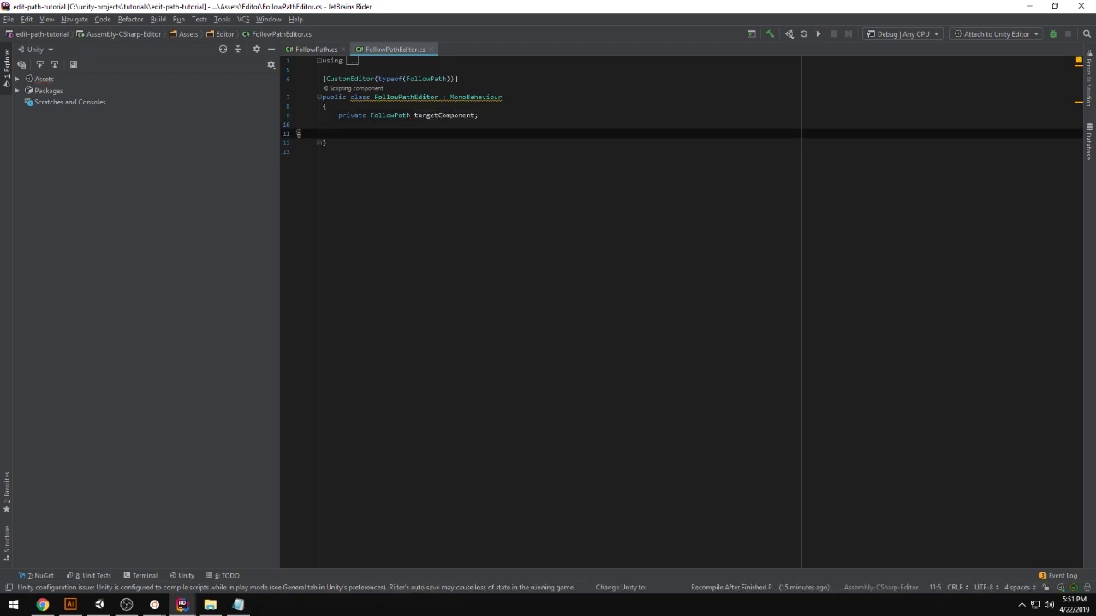
Add private void OnSceneGUI assigning targetComponent = (FollowPath) target;
text(priov)
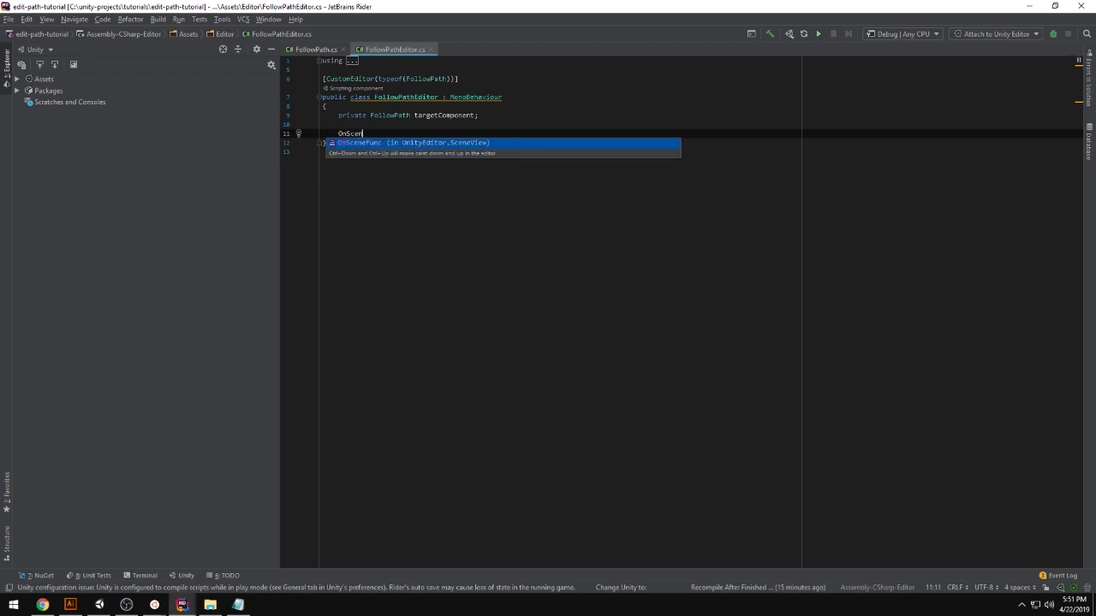
key(Return)
key(Home)
text(poivate void)
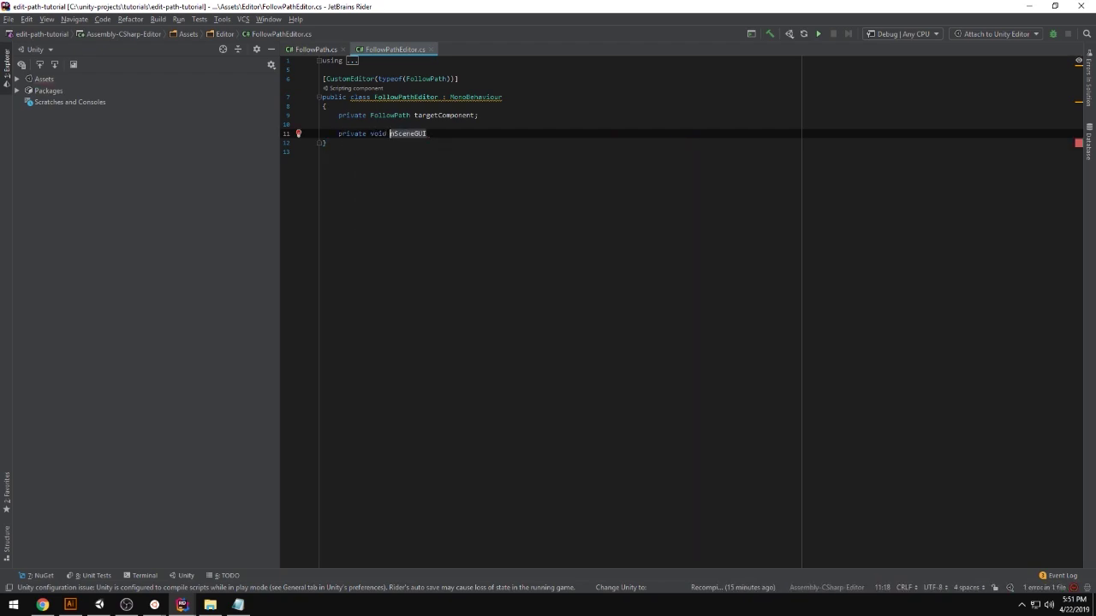
key(End)
text(({)
key(Return)
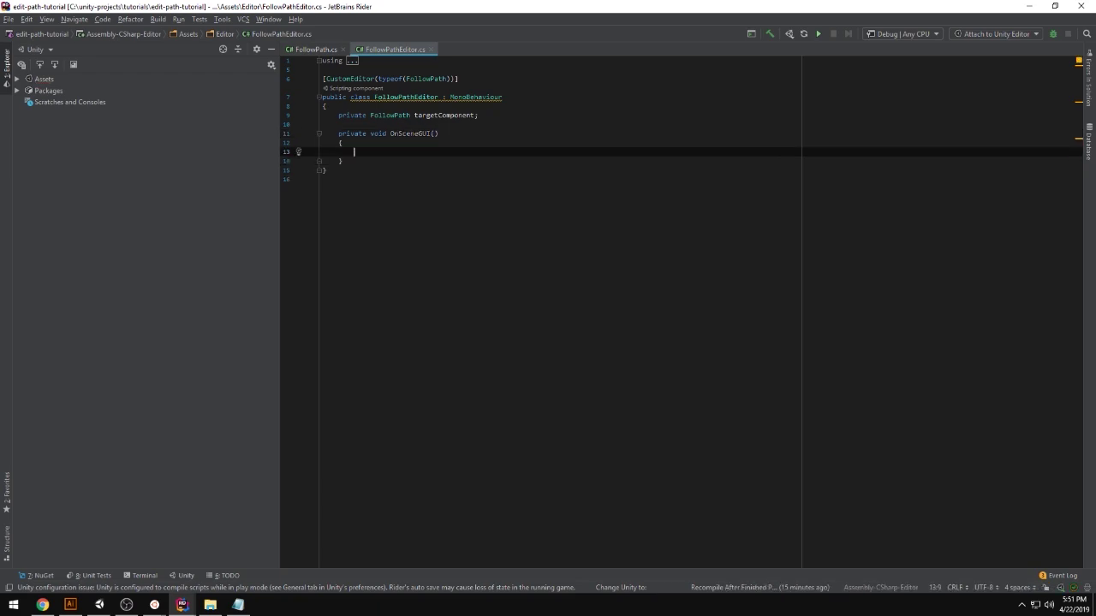
text(targ)
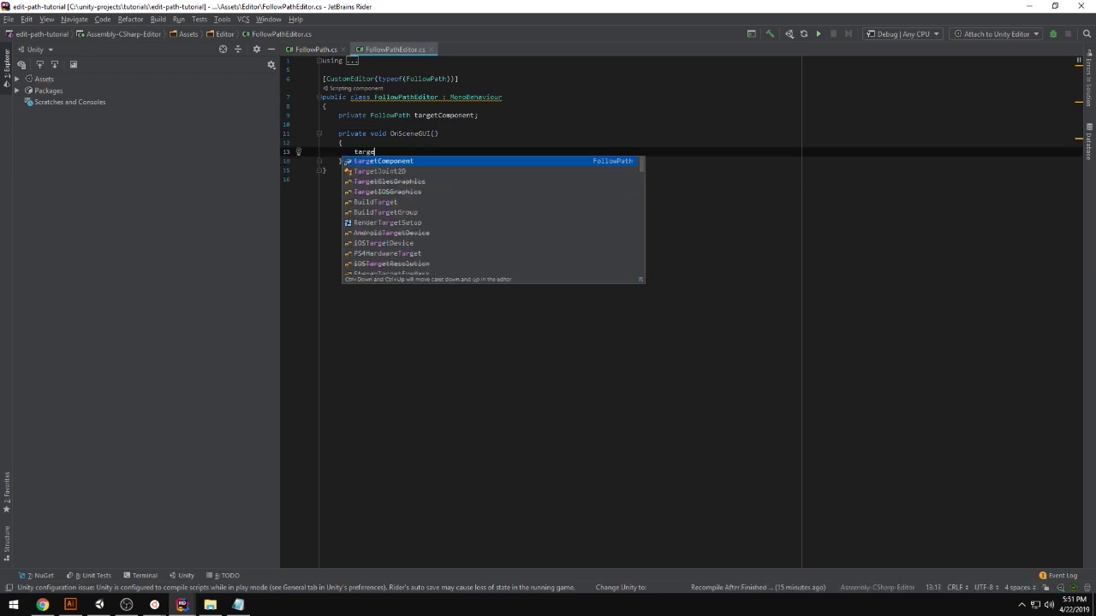
text(etCo)
key(Return)
text(= )
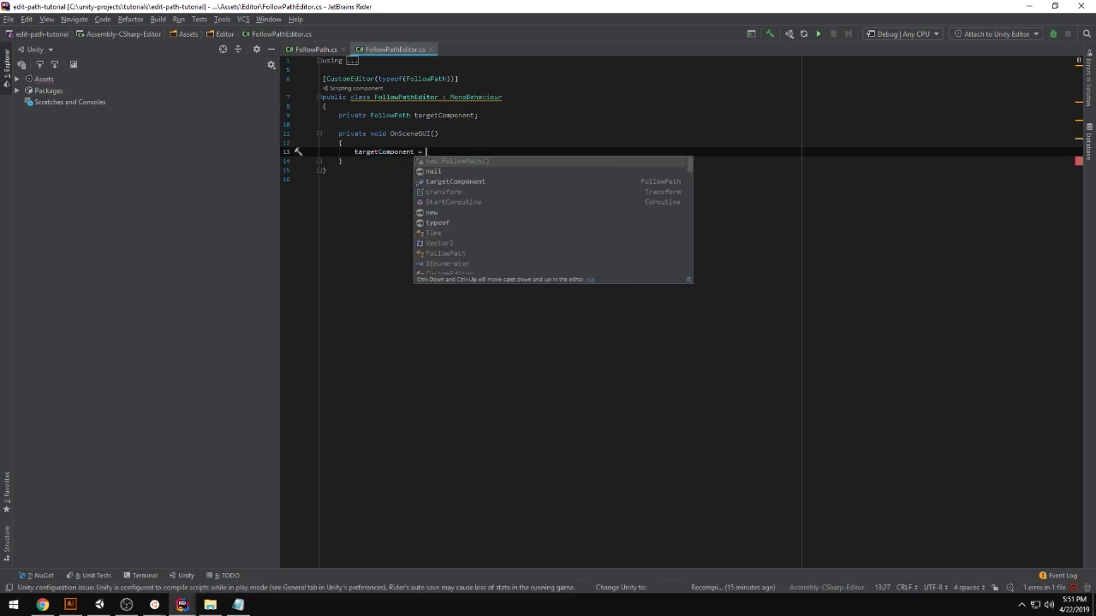
text(()
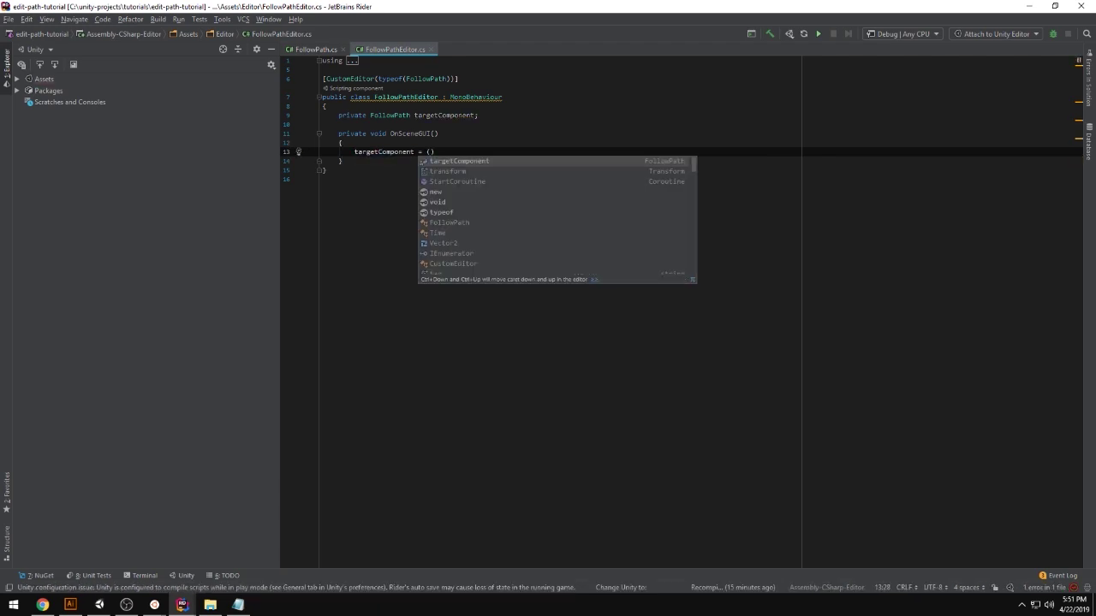
text(Fol)
key(Return)
text() target;)
Change the class's base class from MonoBehaviour to Editor
click(486, 97)
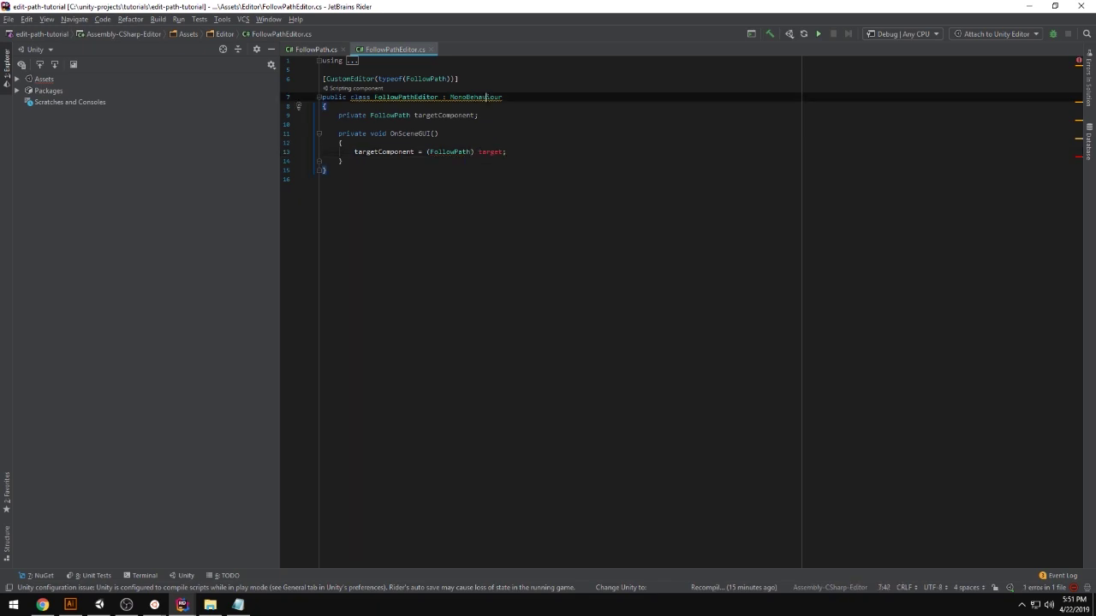
double_click(486, 97)
text(Edit)
key(Return)
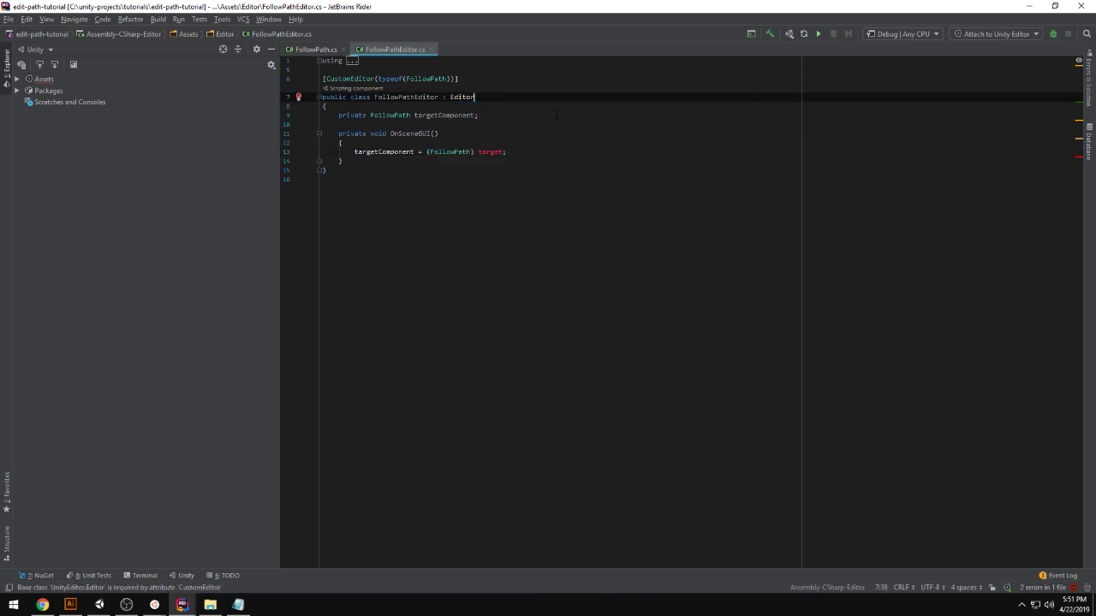
key(Left)
key(Left)
key(Left)
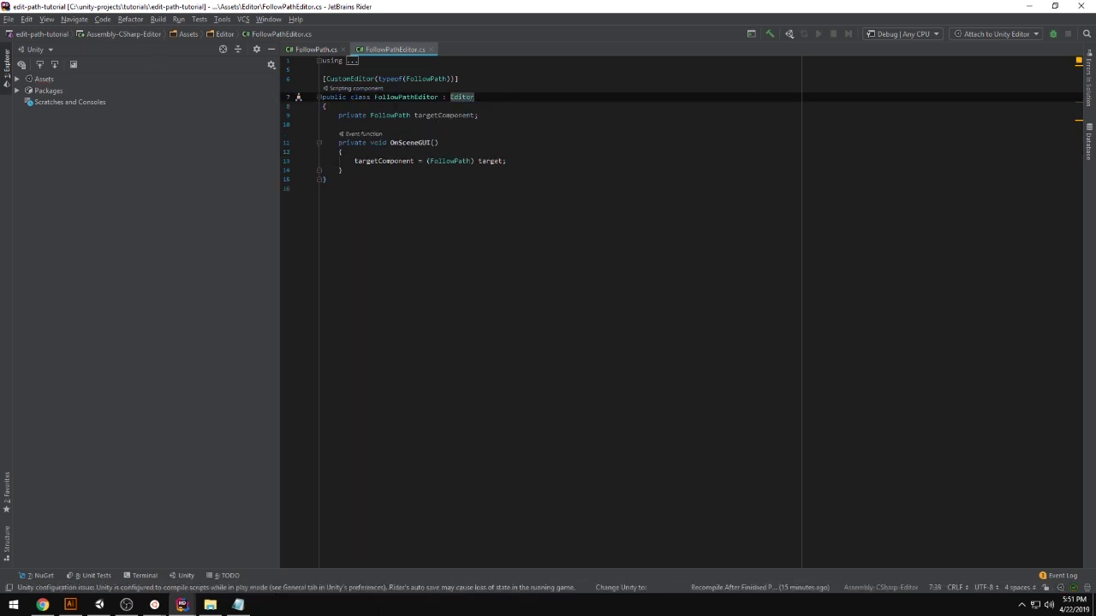
Review what target refers to and how it matches FollowPath in the CustomEditor attribute
key(Down)
key(Down)
key(Down)
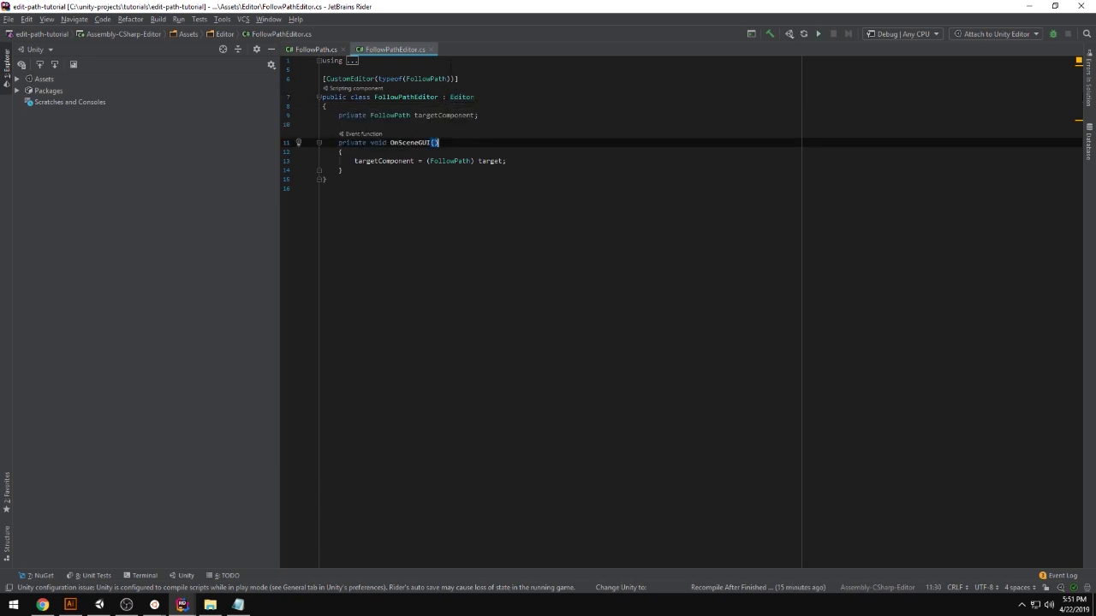
click(490, 161)
key(Up)
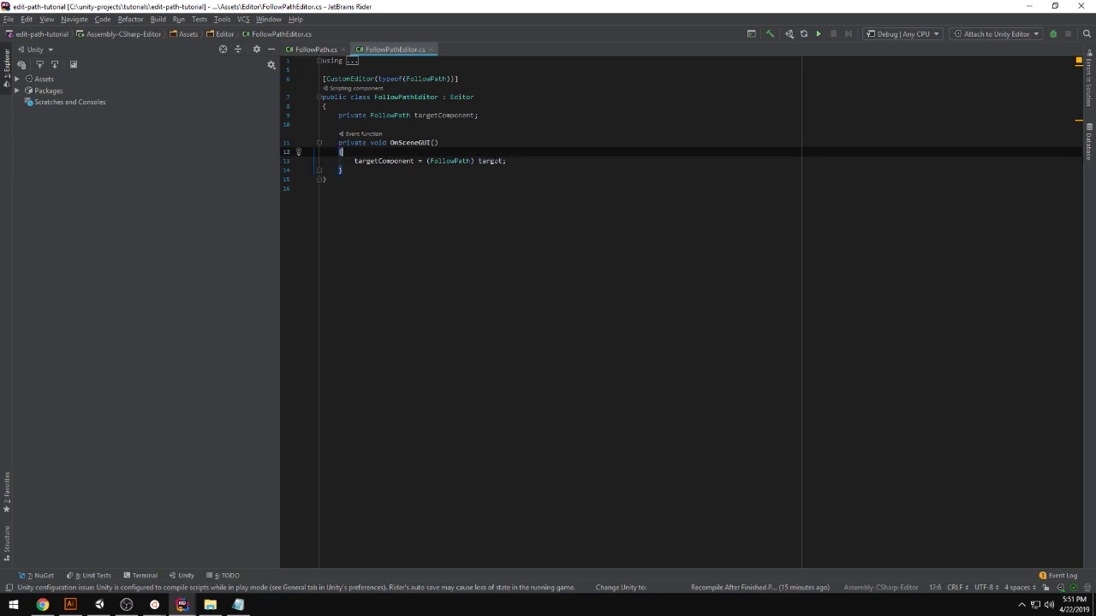
key(Down)
key(shift+End)
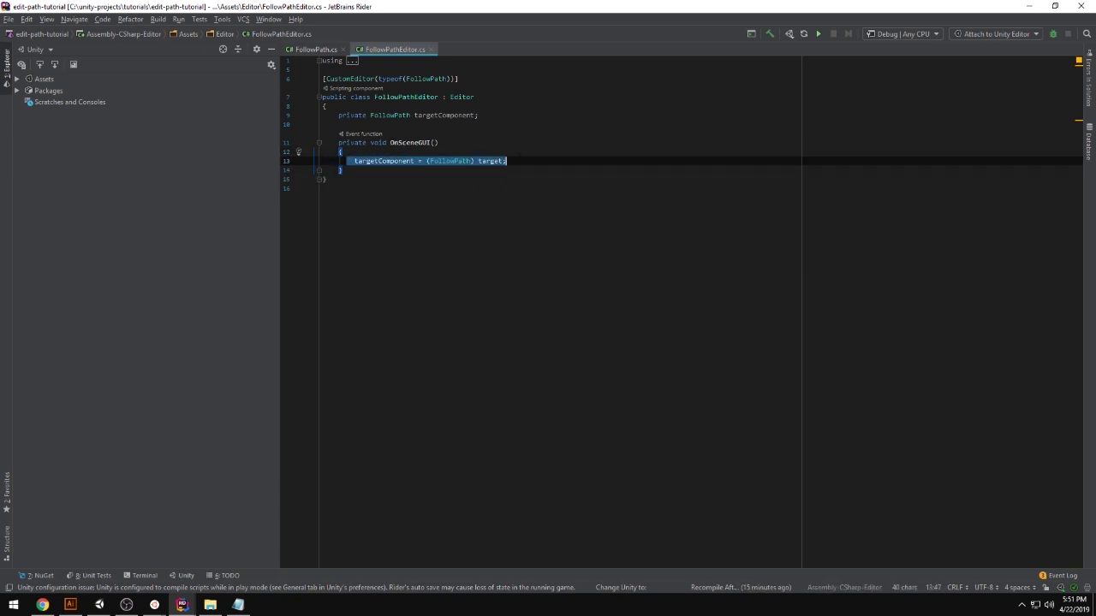
key(End)
double_click(490, 160)
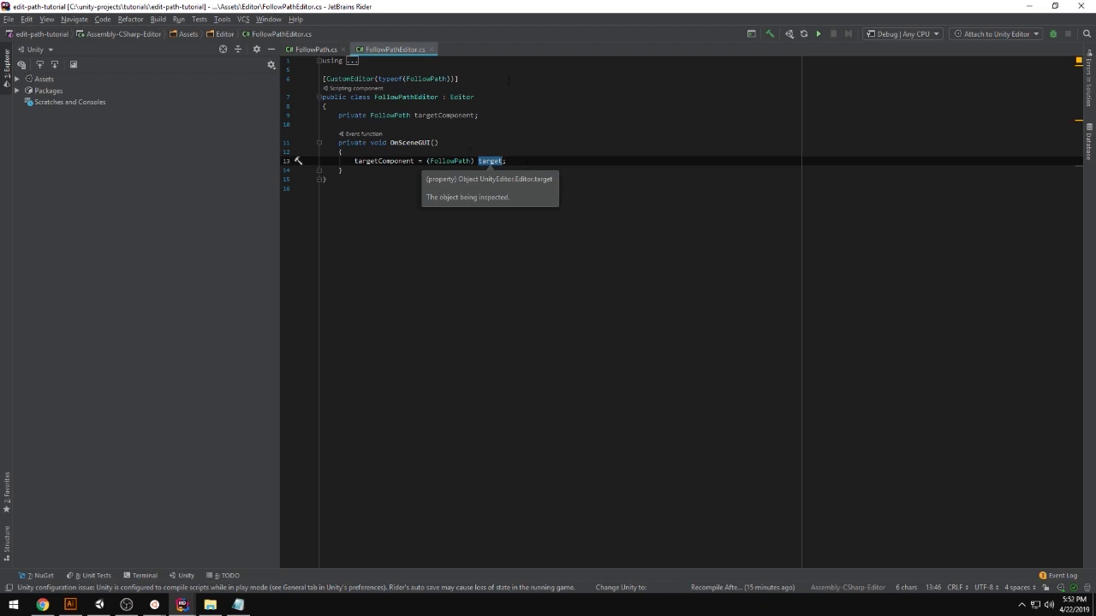
click(447, 79)
double_click(436, 79)
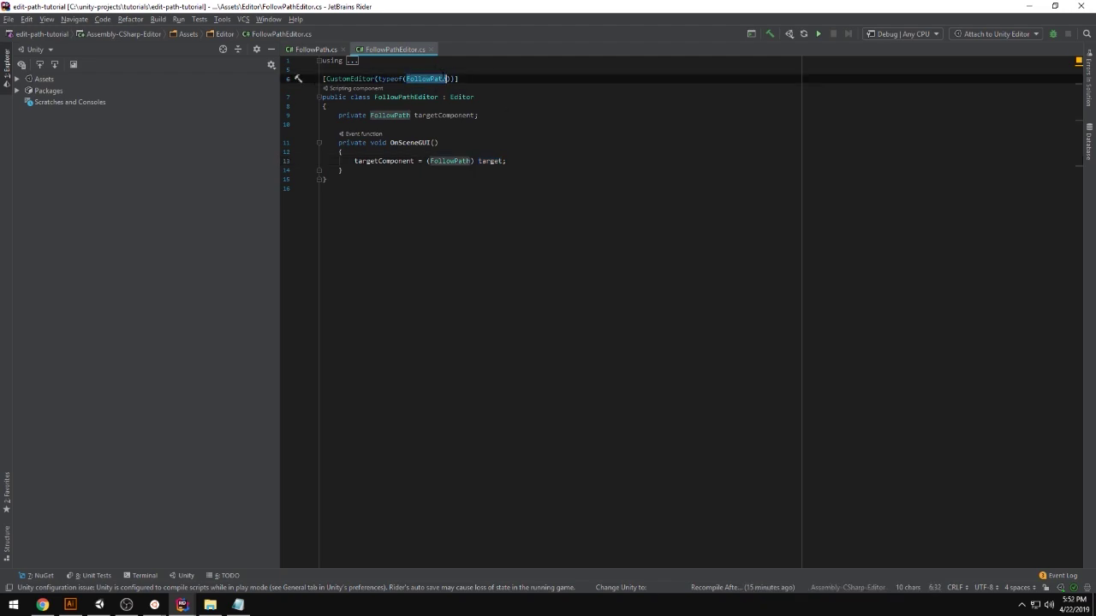
drag(451, 161, 455, 161)
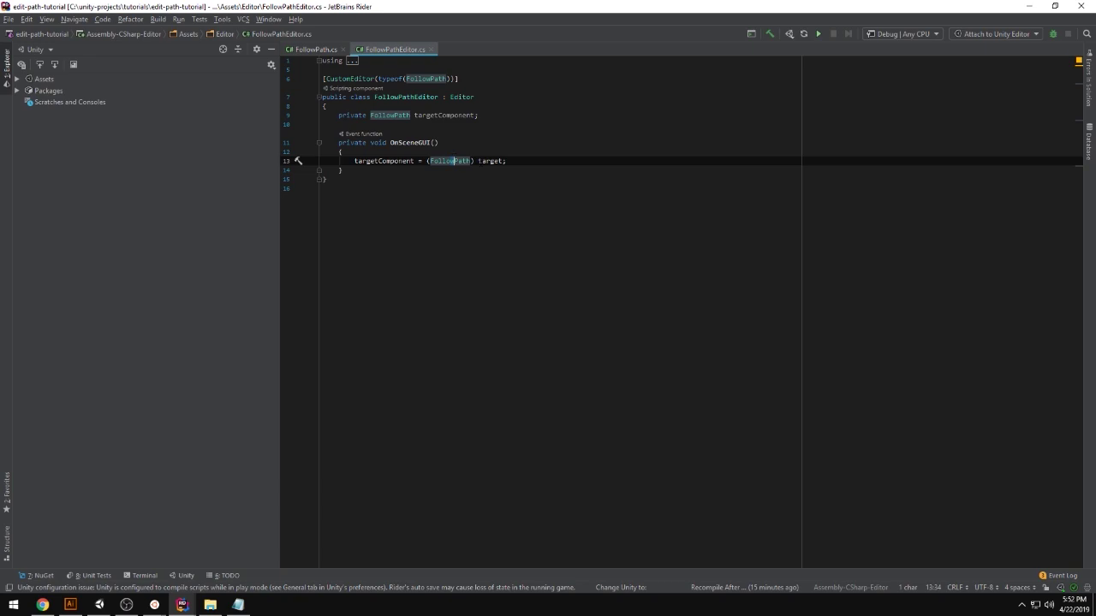
click(436, 169)
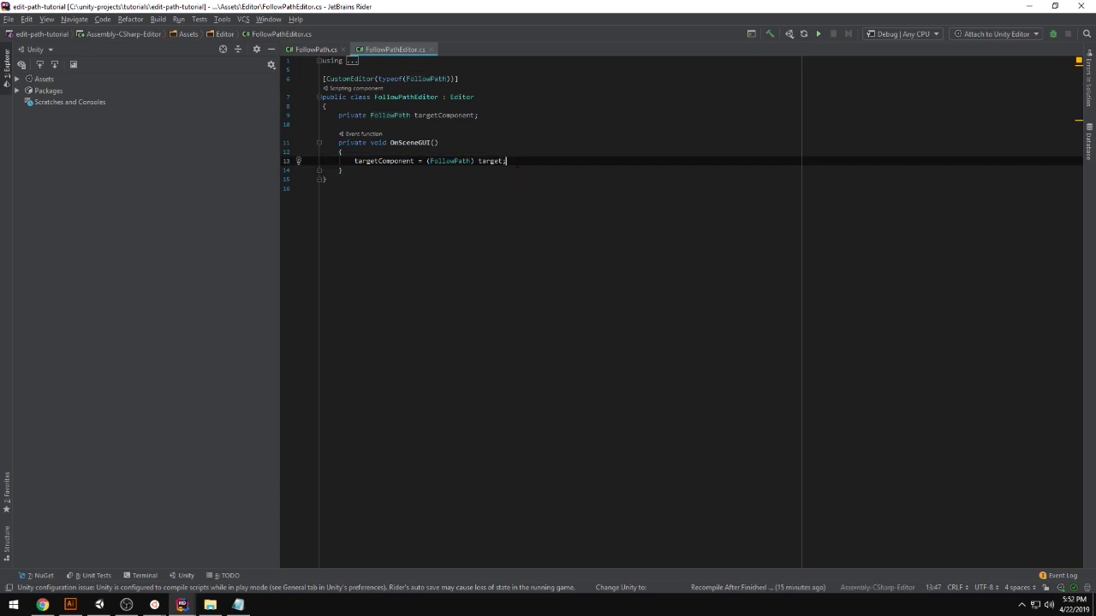
Add Handles.color = Color.cyan; to OnSceneGUI and check Unity
key(Return)
key(Return)
text(Handles.)
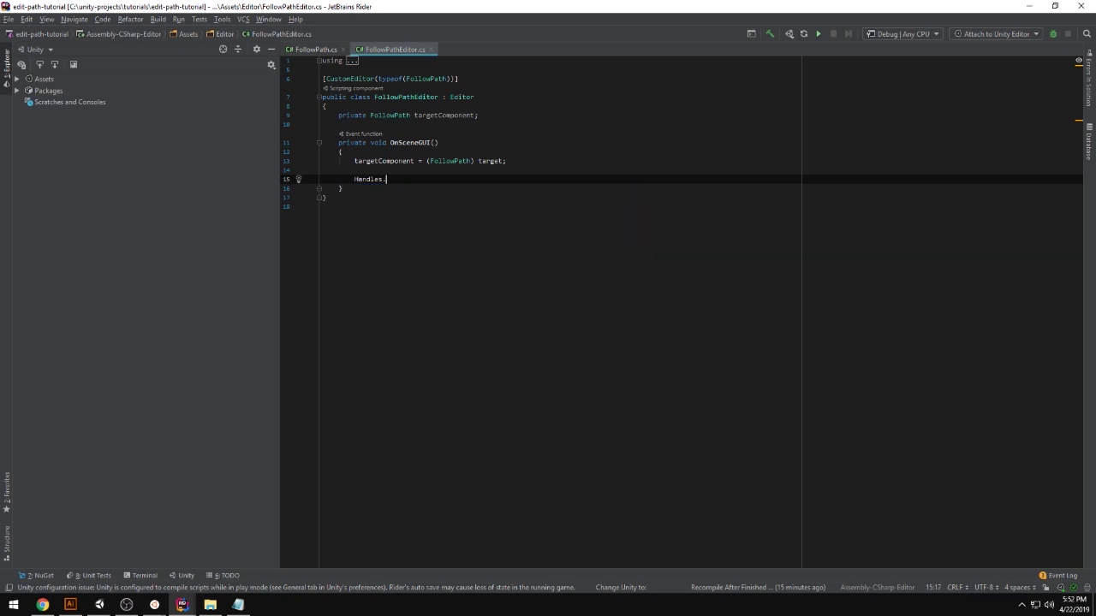
key(Return)
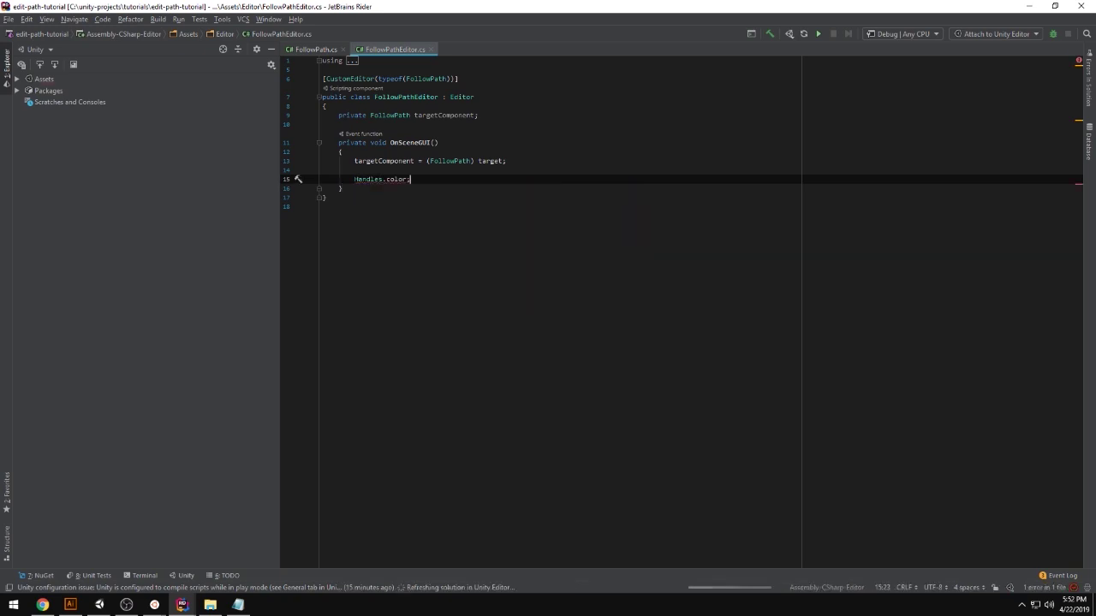
text(= Co)
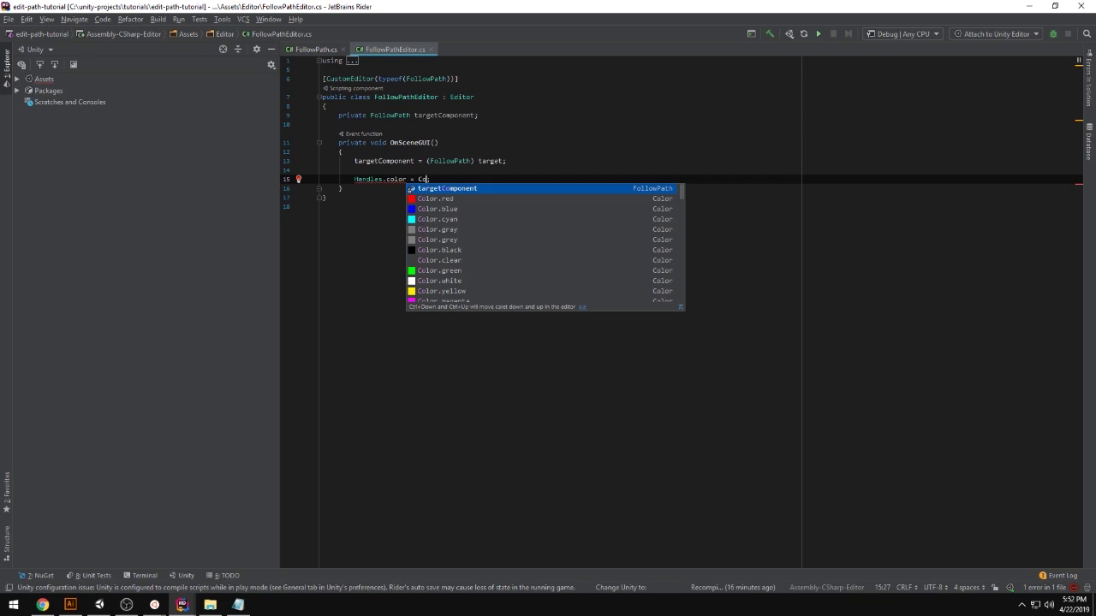
key(Return)
text(.cyan;)
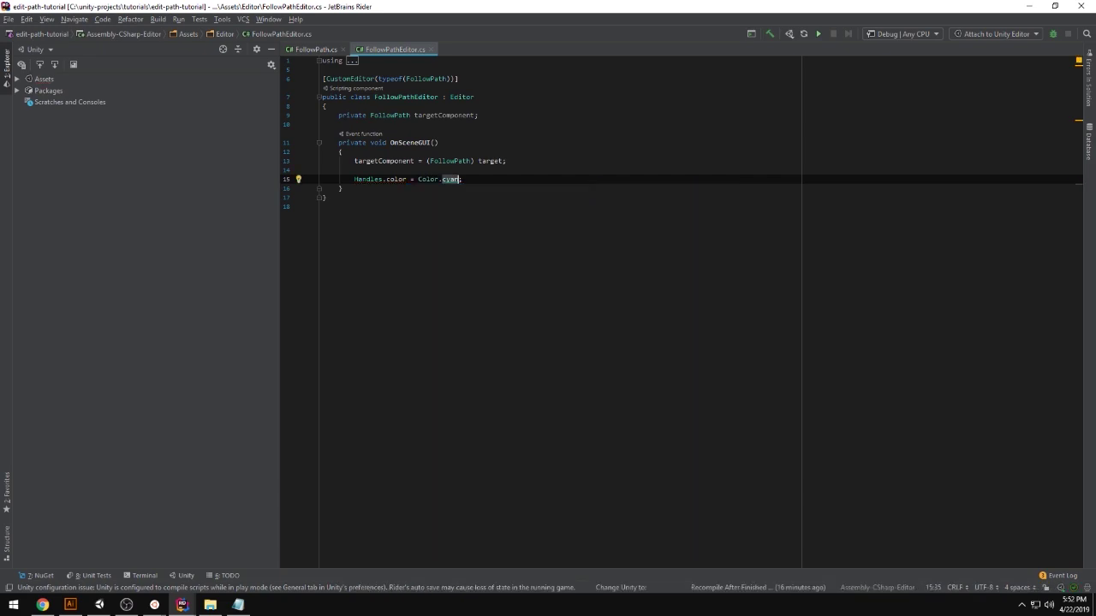
key(alt+Tab)
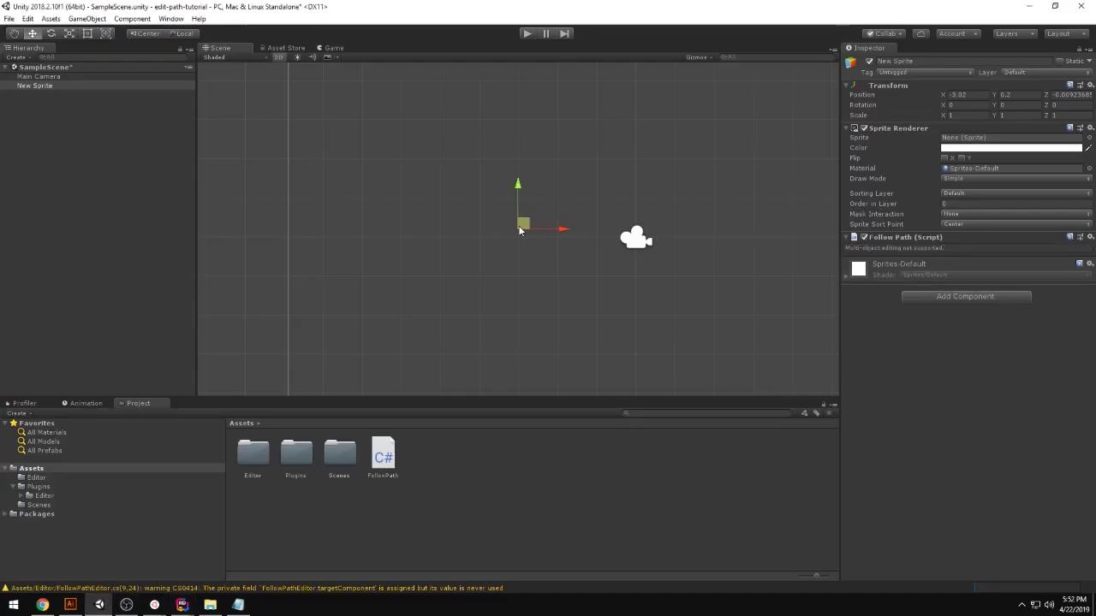
drag(522, 223, 545, 208)
click(181, 605)
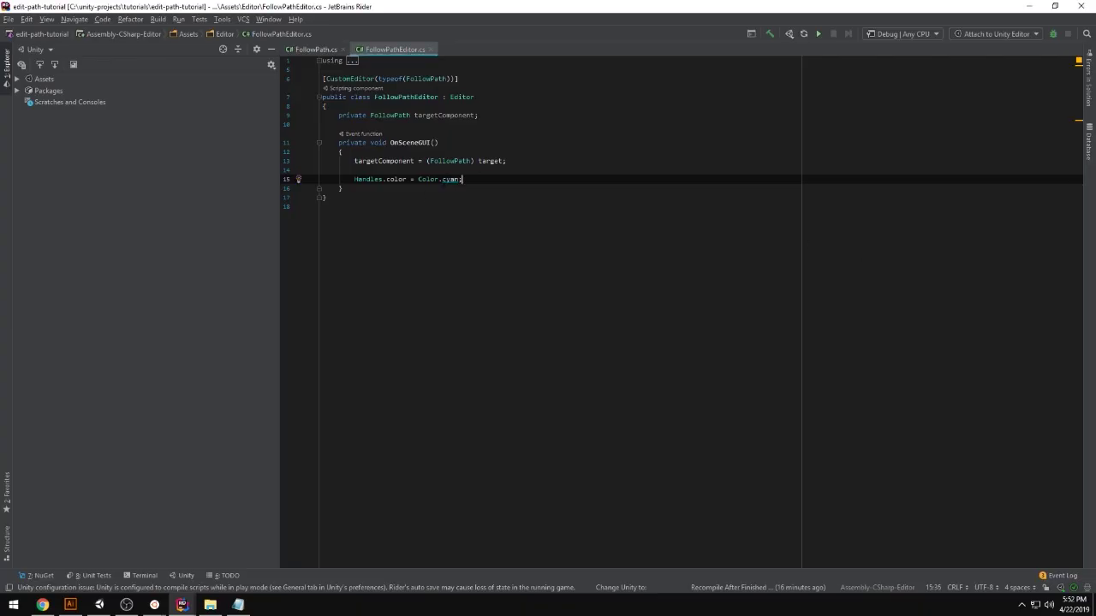
Check FollowPath's path field, then add var positions = targetComponent.path; in OnSceneGUI
key(Return)
key(Return)
text(var)
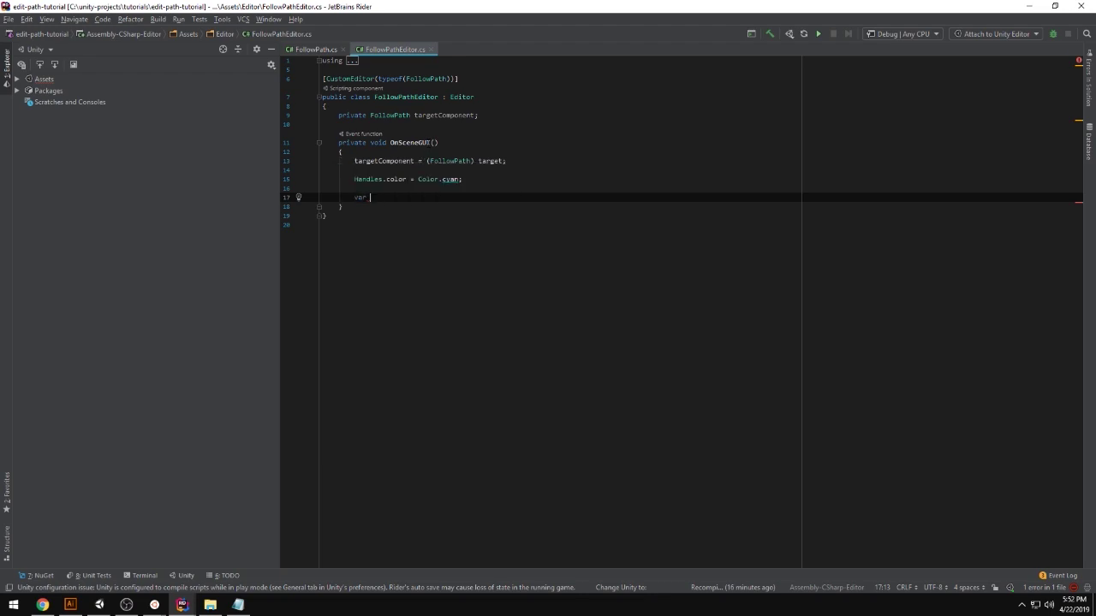
click(300, 50)
drag(303, 97, 303, 306)
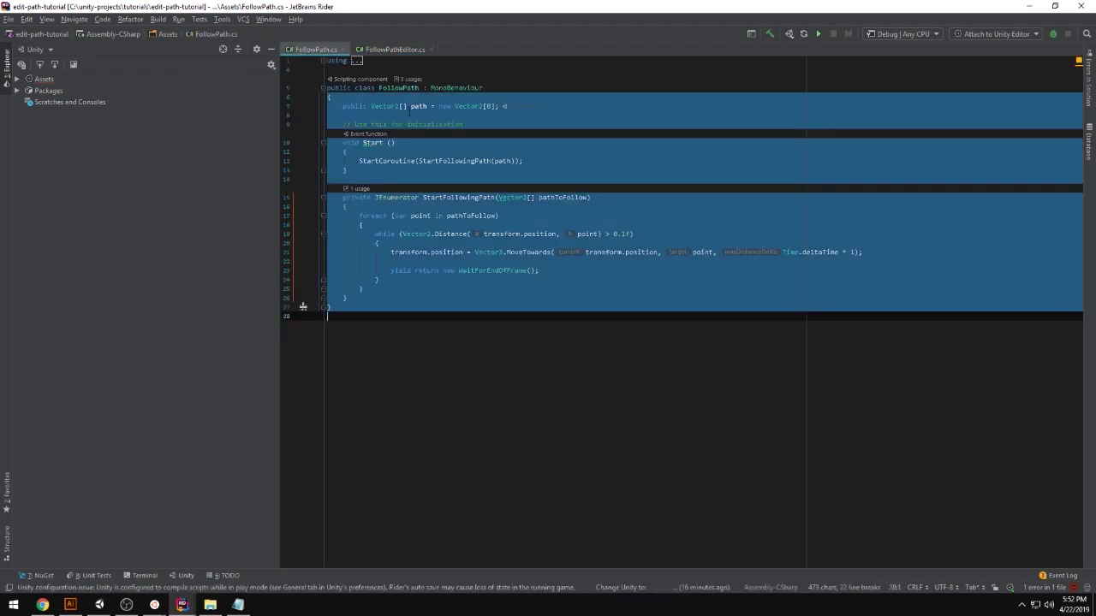
click(418, 106)
click(381, 50)
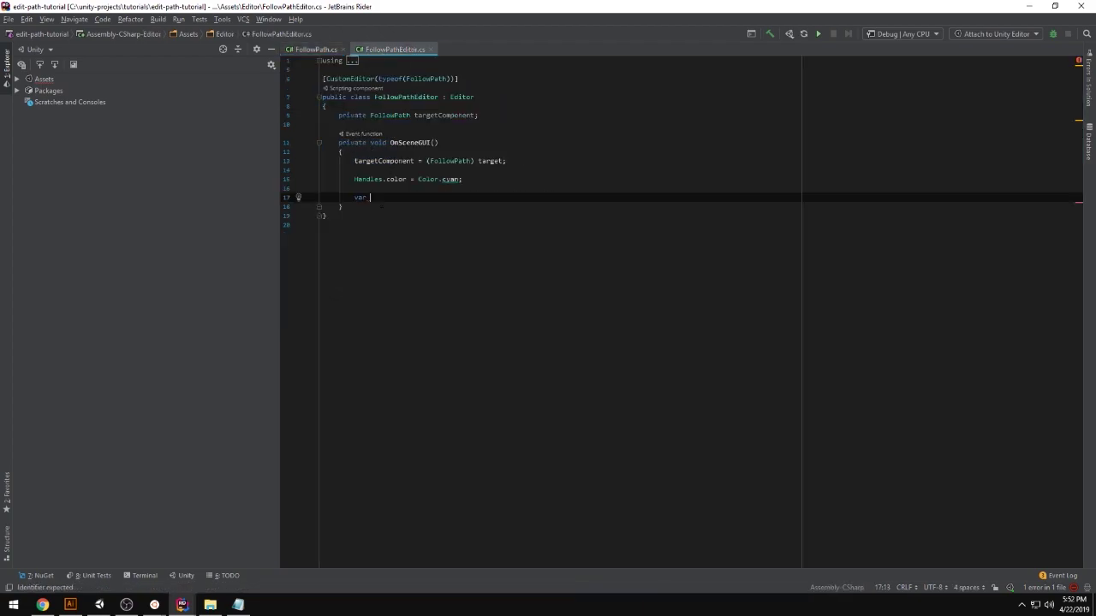
text(positions )
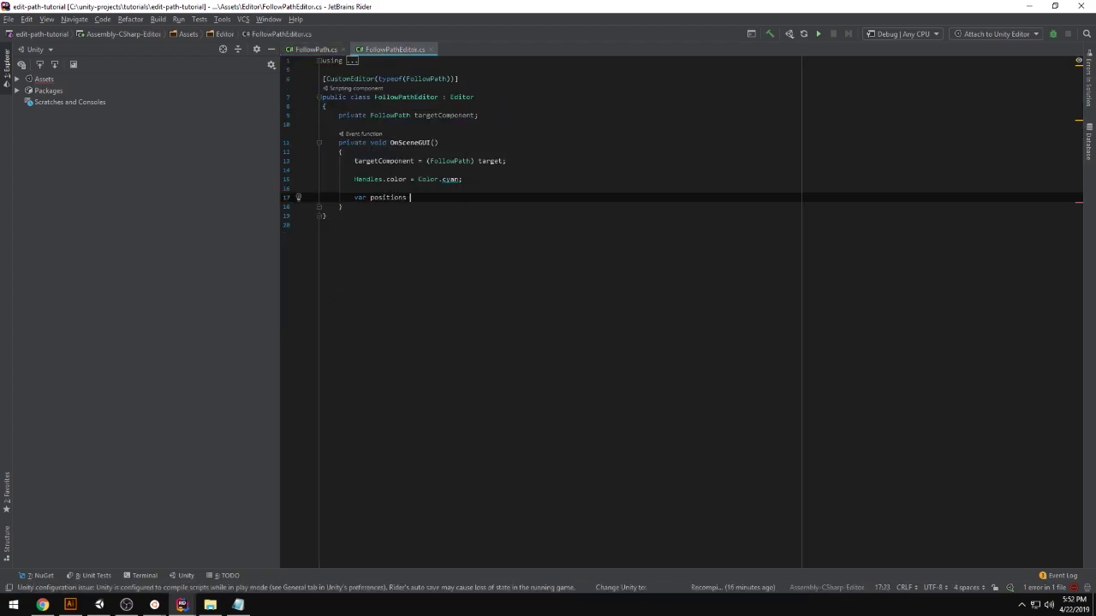
text(= )
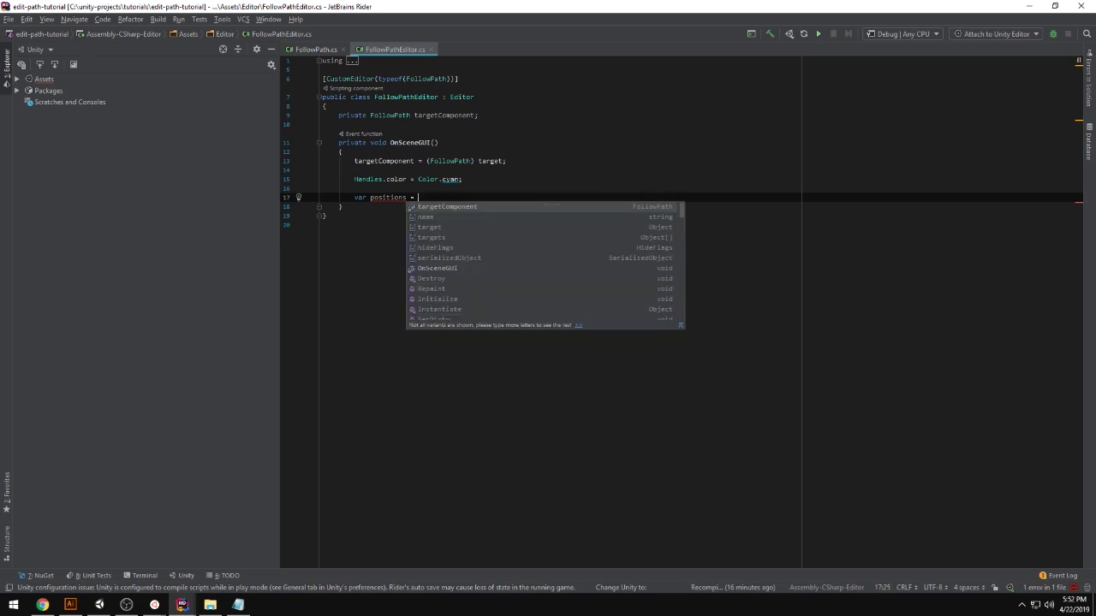
text(targetC)
key(Return)
text(.)
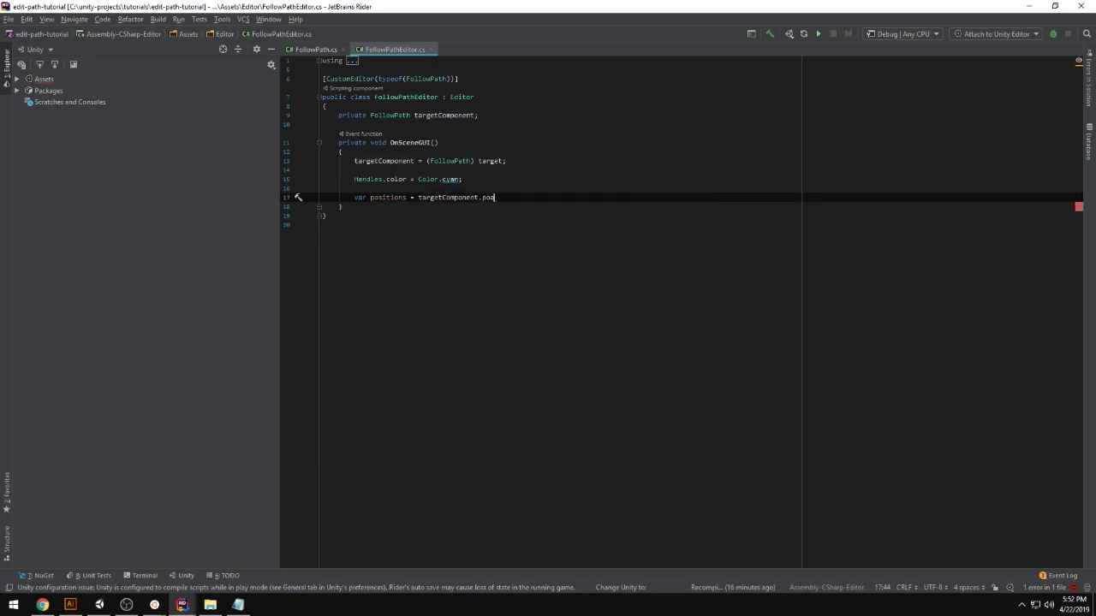
text(pat)
key(Return)
text(;)
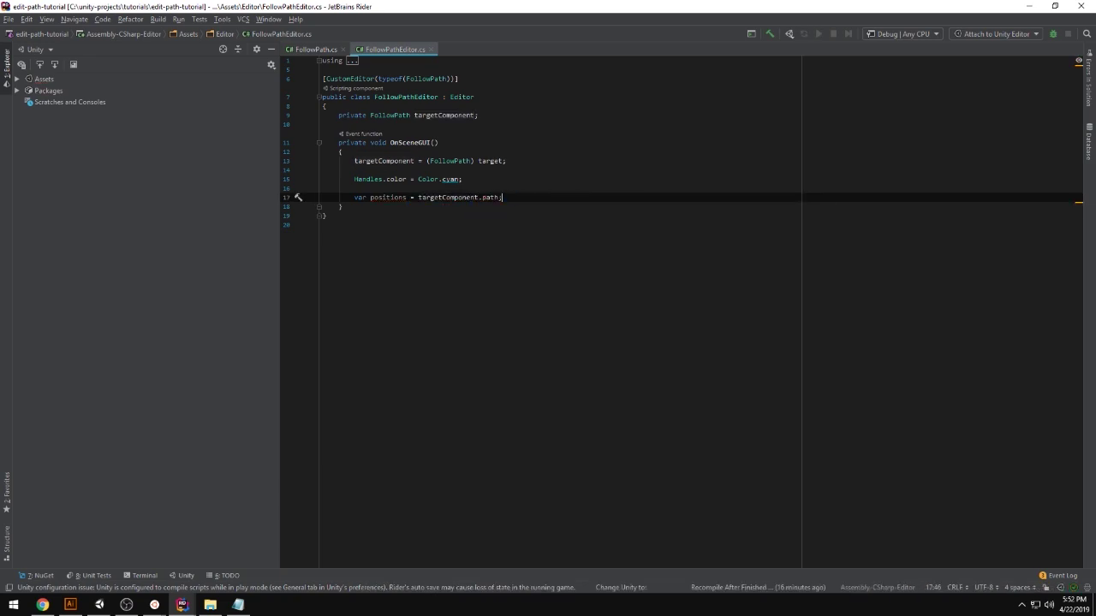
key(Return)
key(Return)
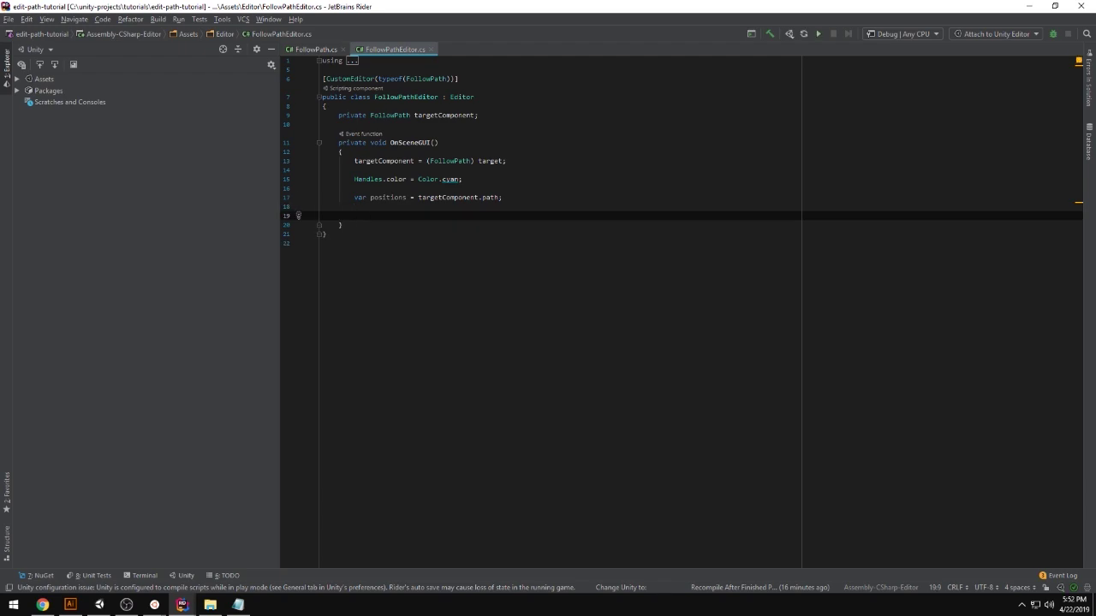
Write the loop header for (int i = 1; i < positions.Length + 1; i++) with its body
text(for )
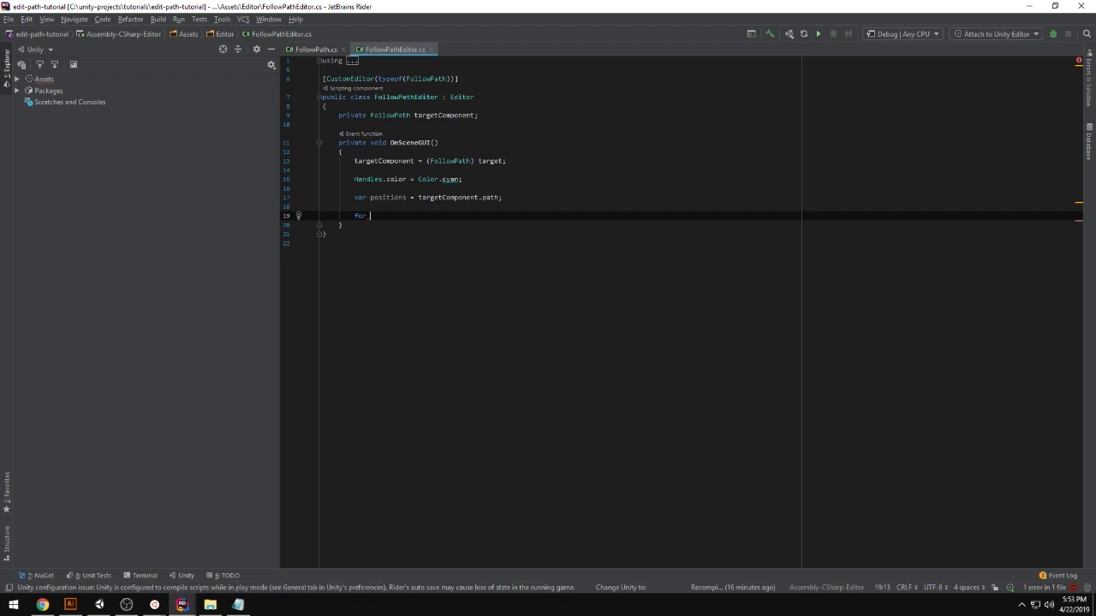
text((int i=1)
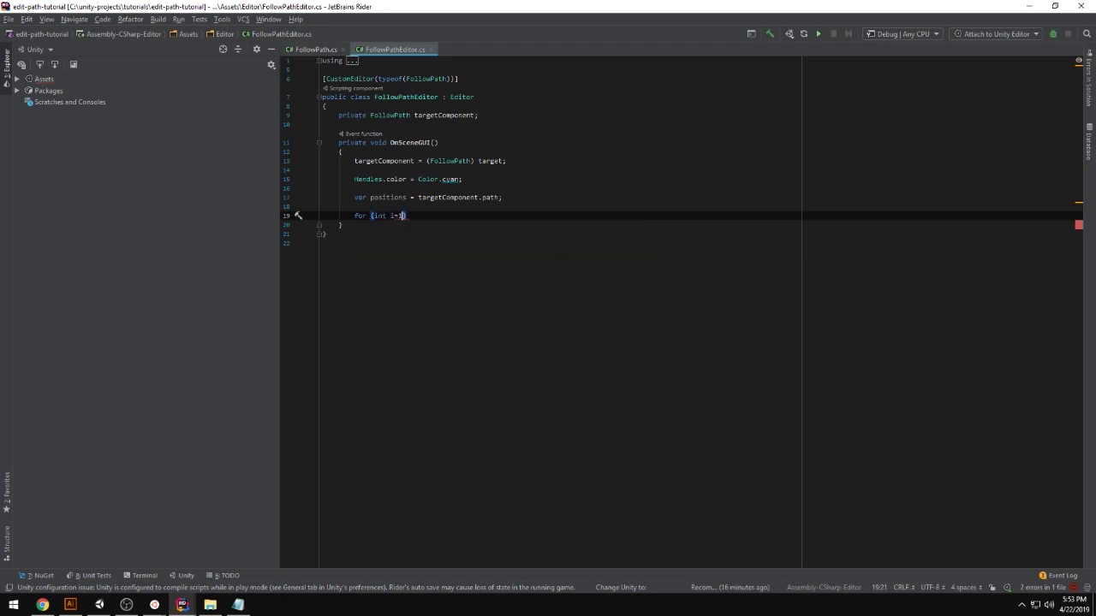
text(;)
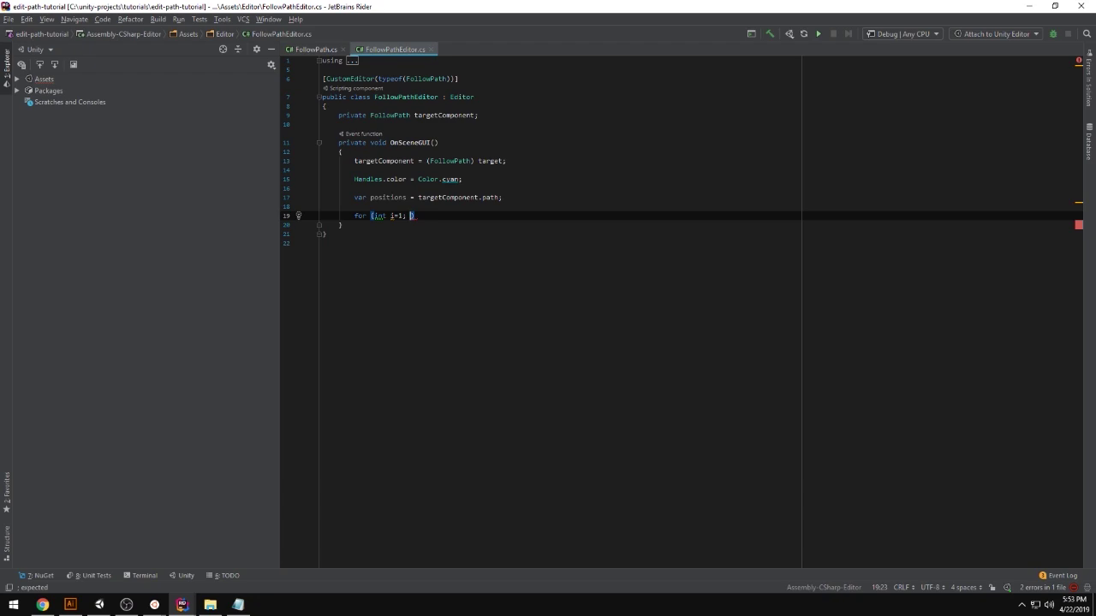
text(i<)
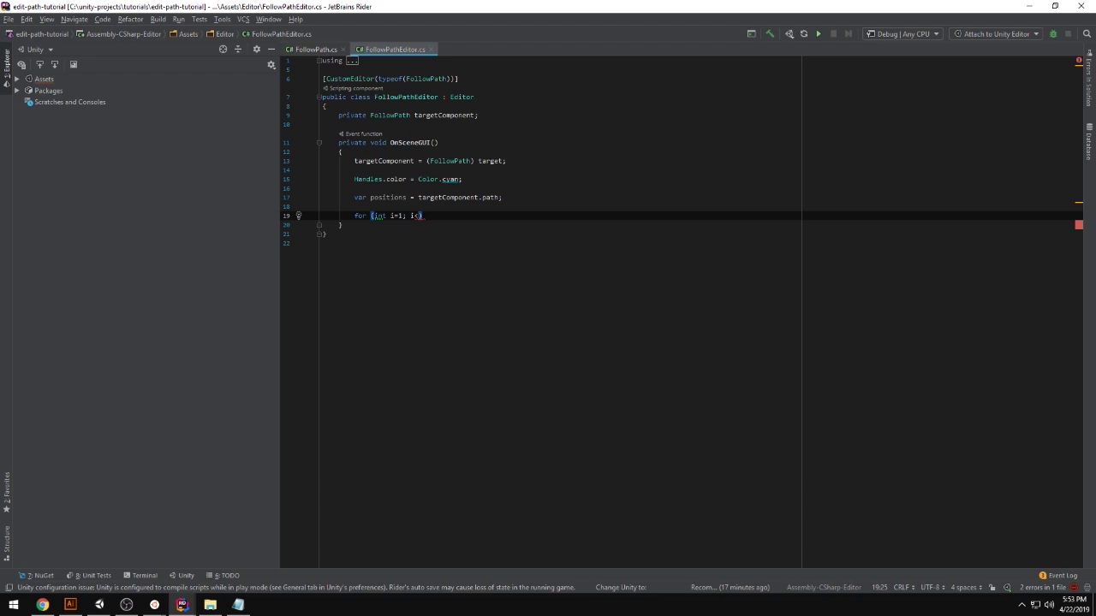
text(positions.)
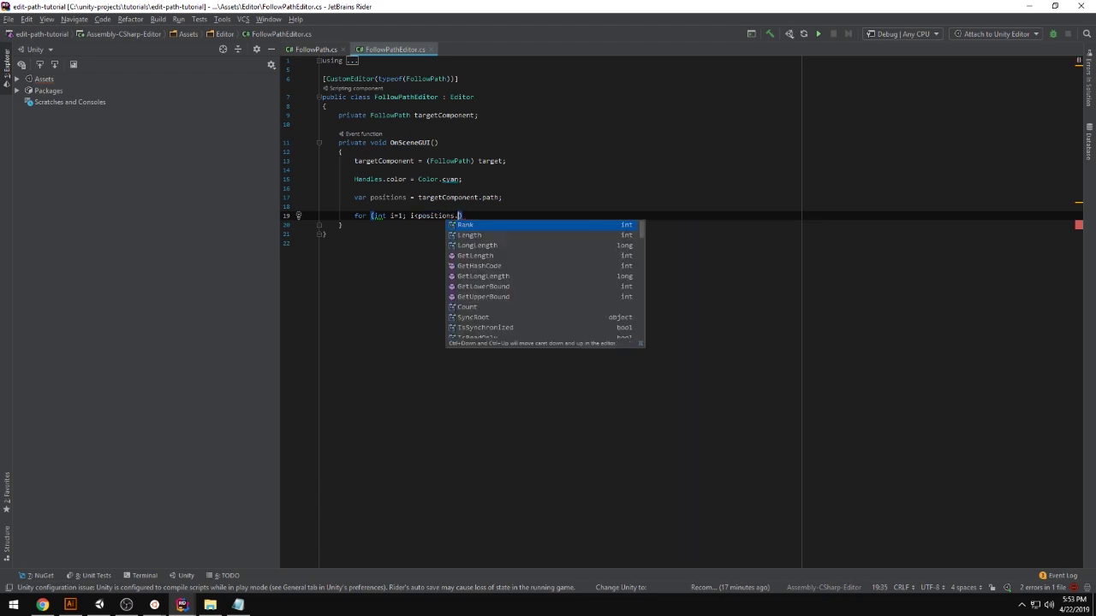
text(le)
key(Return)
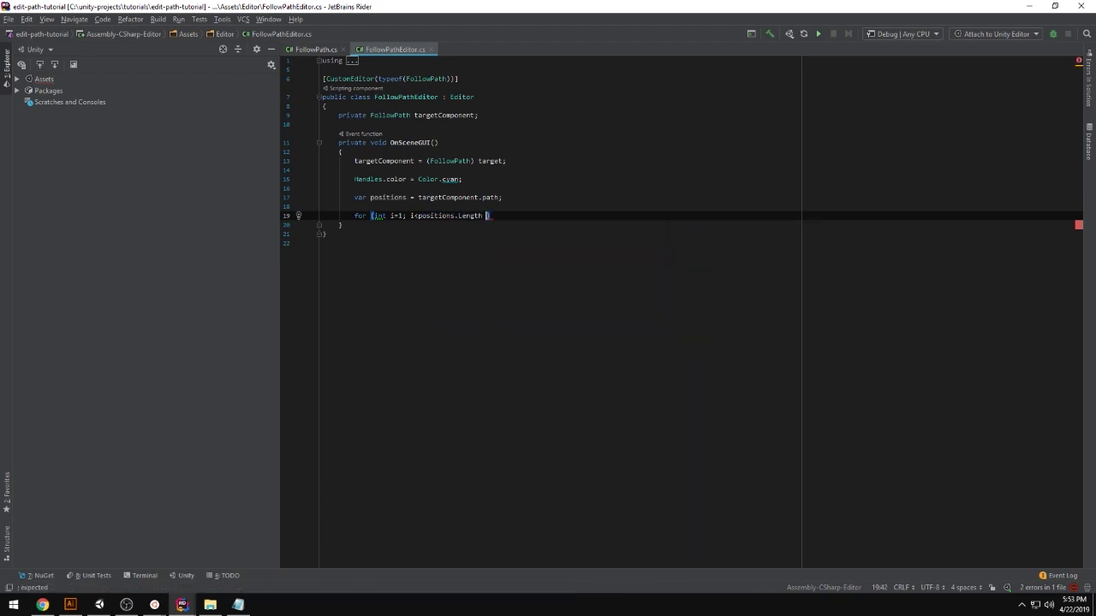
text(+ 1; i)
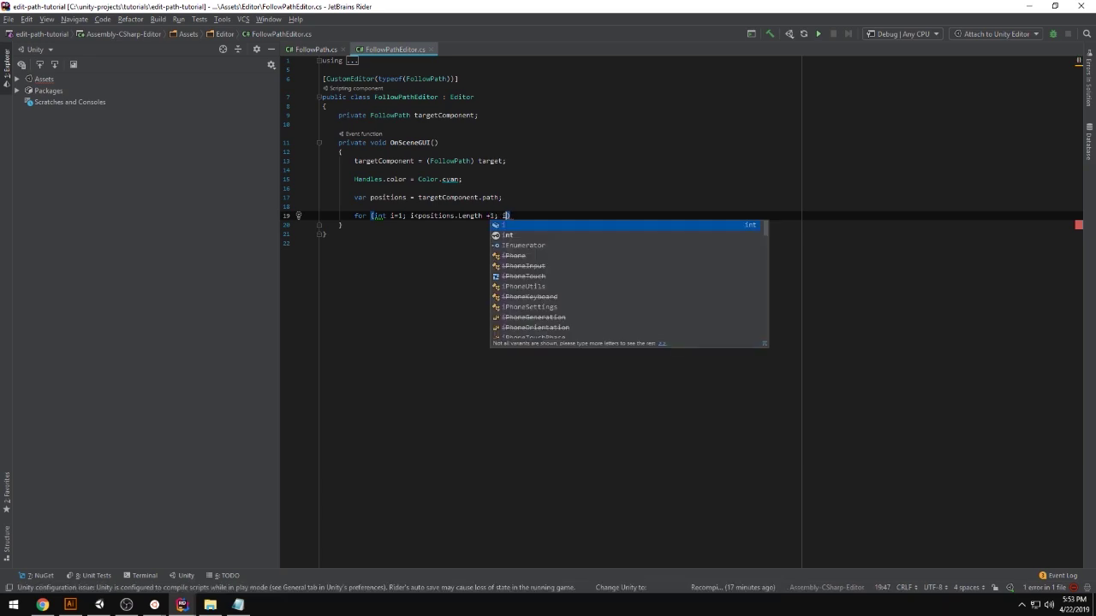
text(++)
key(ctrl+shift+Return)
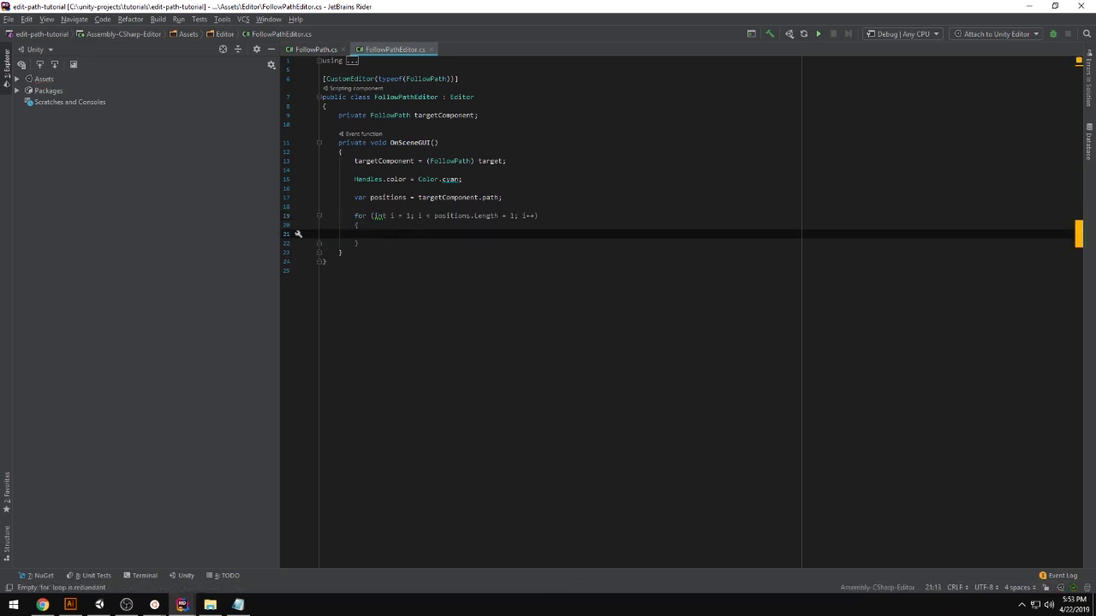
Inside the loop, add var previousPoint = positions[i - 1];
text(var previ)
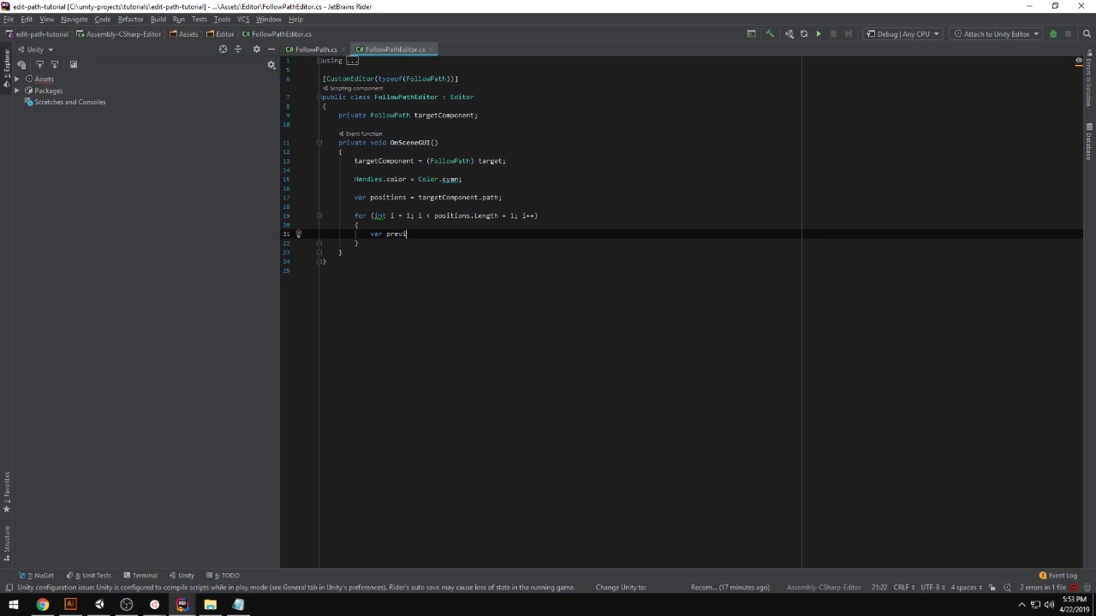
text(ousPoint = po)
key(Return)
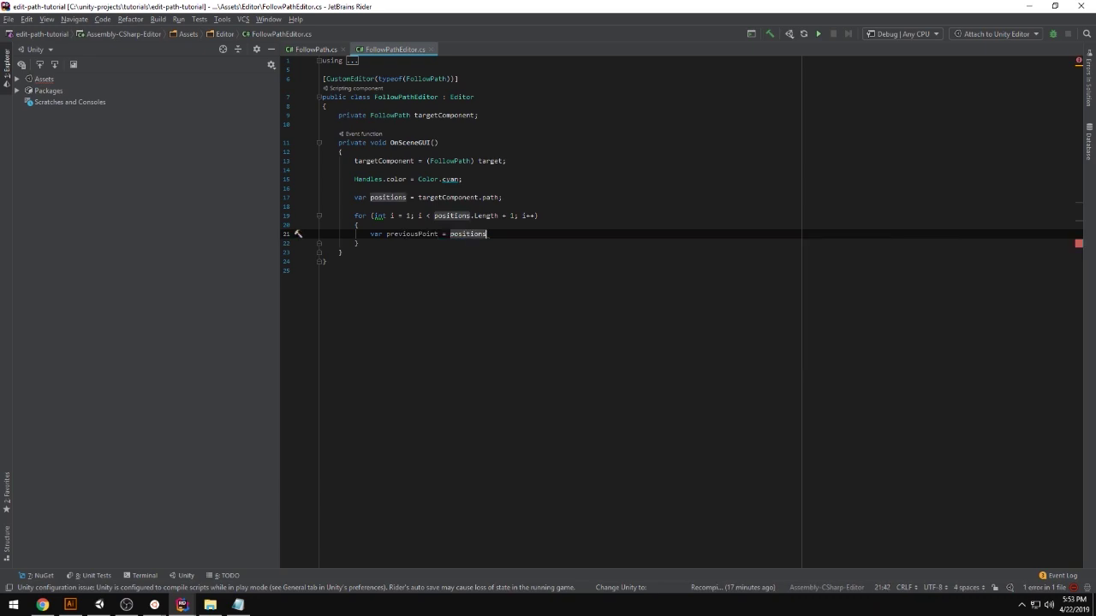
text([i)
key(Escape)
text(i-1[)
key(BackSpace)
text(];)
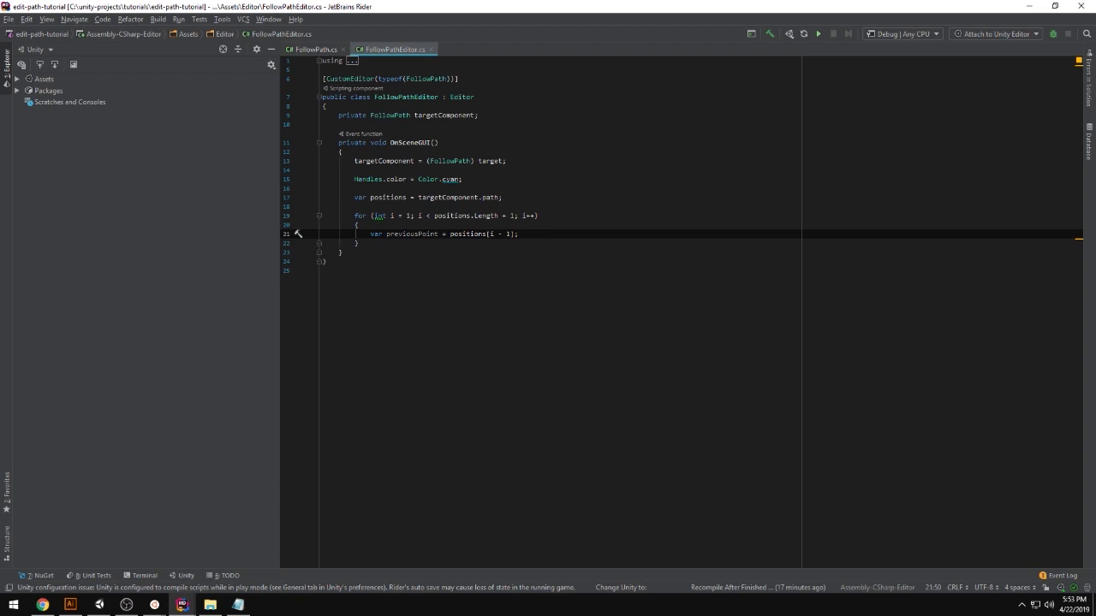
key(Return)
Add var currentPoint = positions[i % positions.Length] inside the loop
text(var curren)
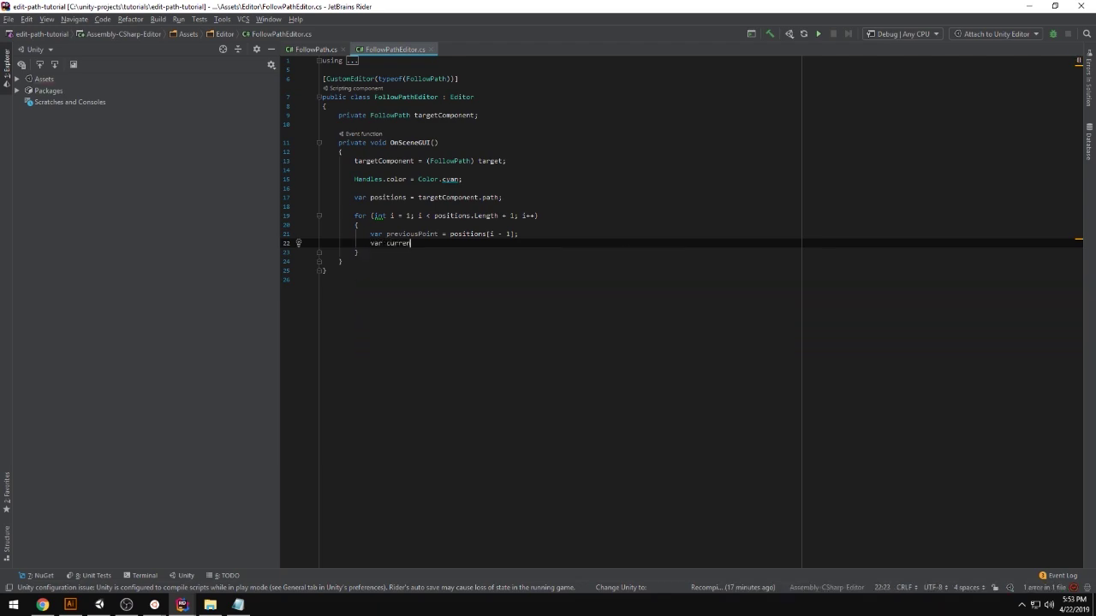
text(tPoint = posi)
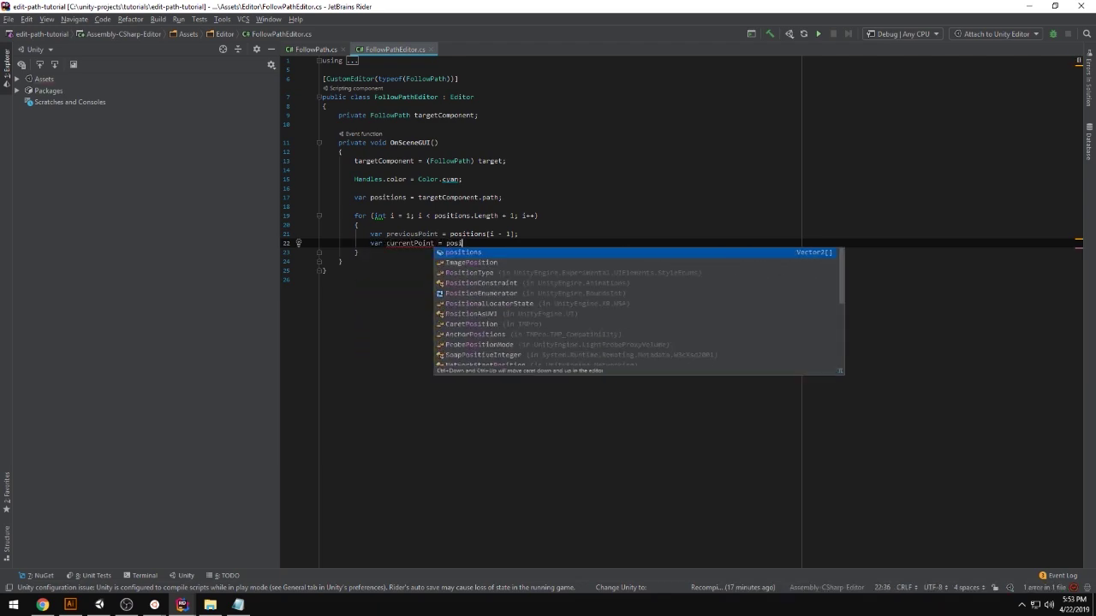
key(Return)
text([i )
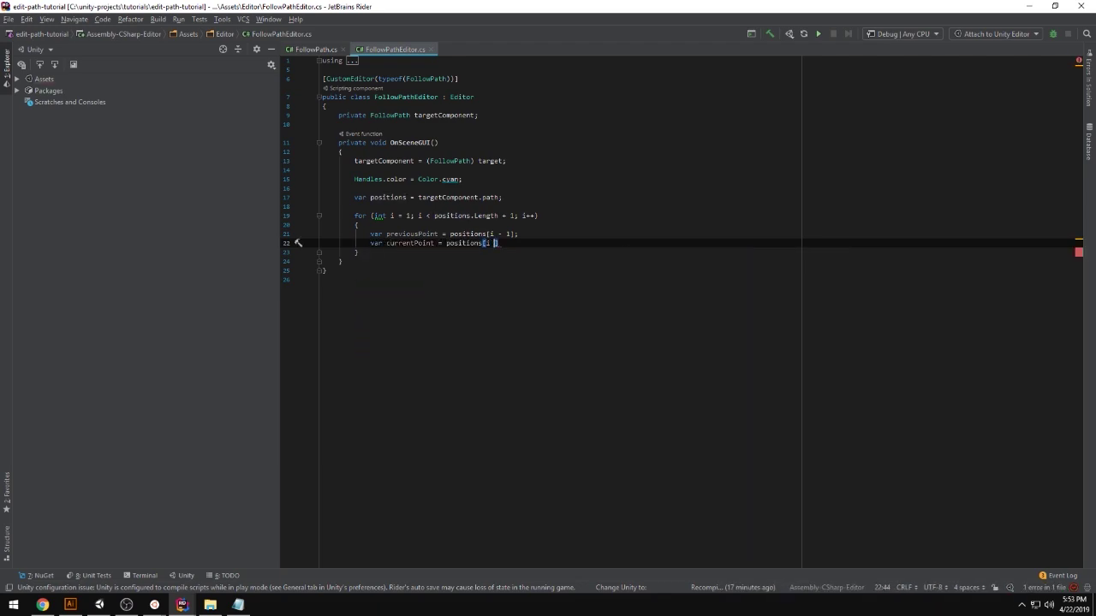
text(% )
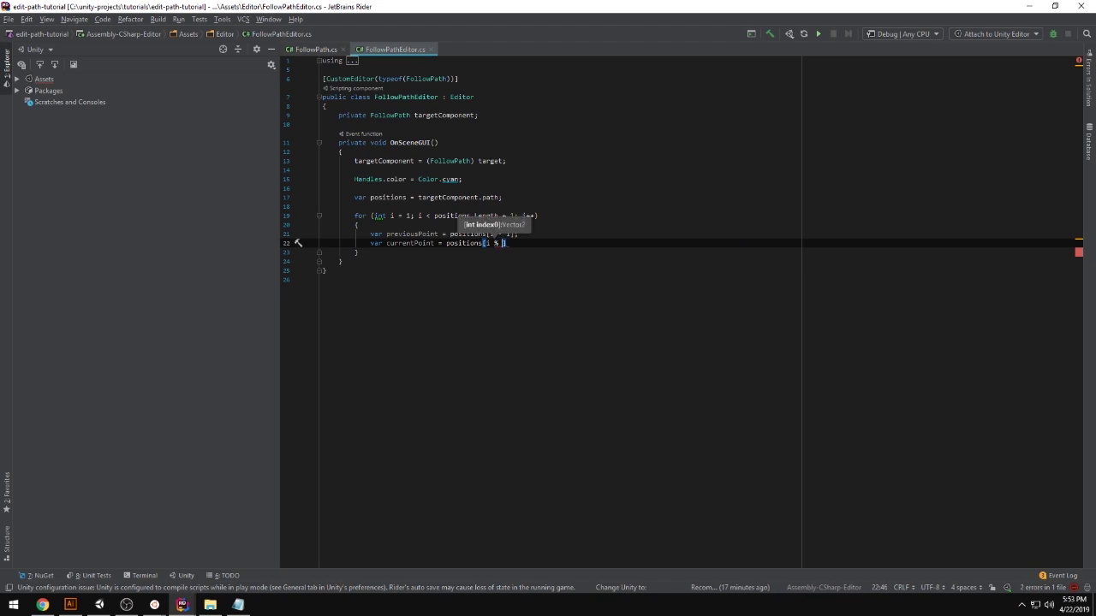
text(positions.l)
key(Return)
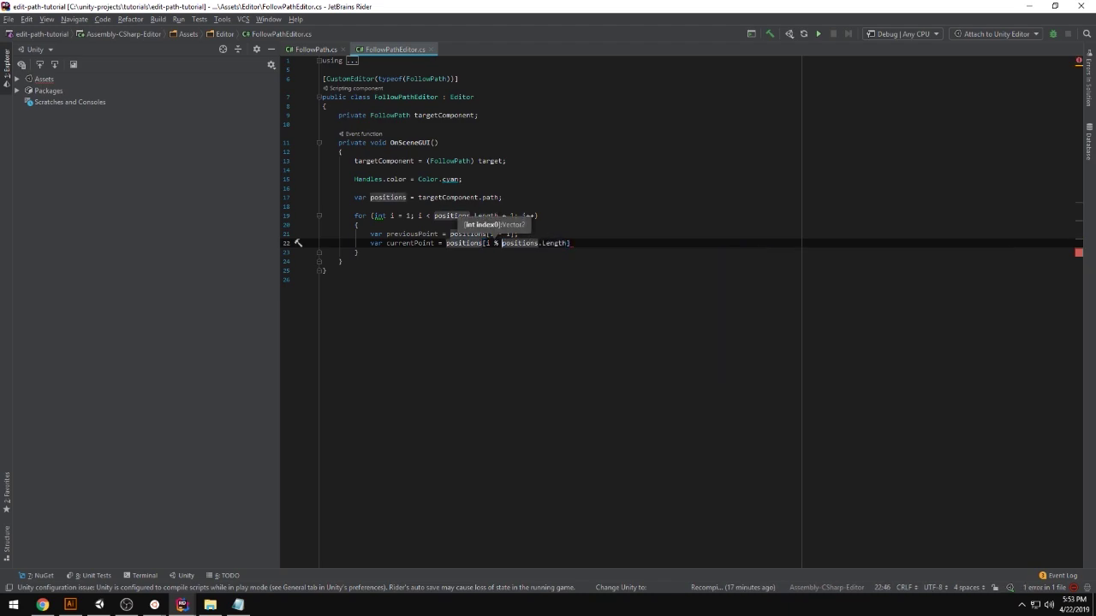
key(ctrl+shift+Right)
key(ctrl+shift+Right)
key(Right)
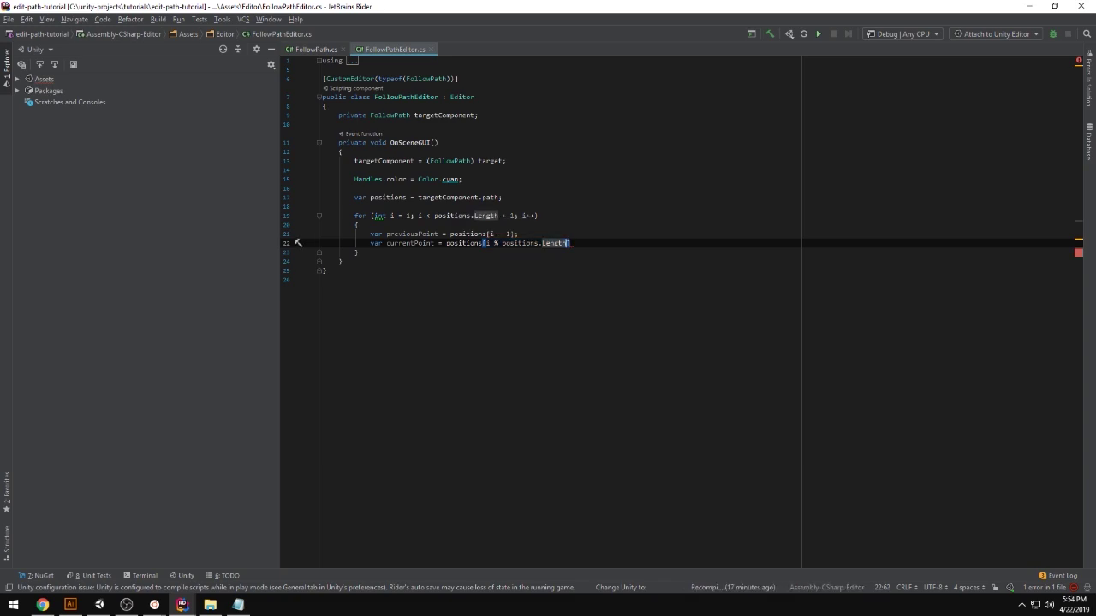
Highlight and explain the i % positions.Length and i - 1 index expressions
key(ctrl+shift+Left)
key(ctrl+shift+Left)
key(ctrl+shift+Left)
key(ctrl+shift+Left)
key(Left)
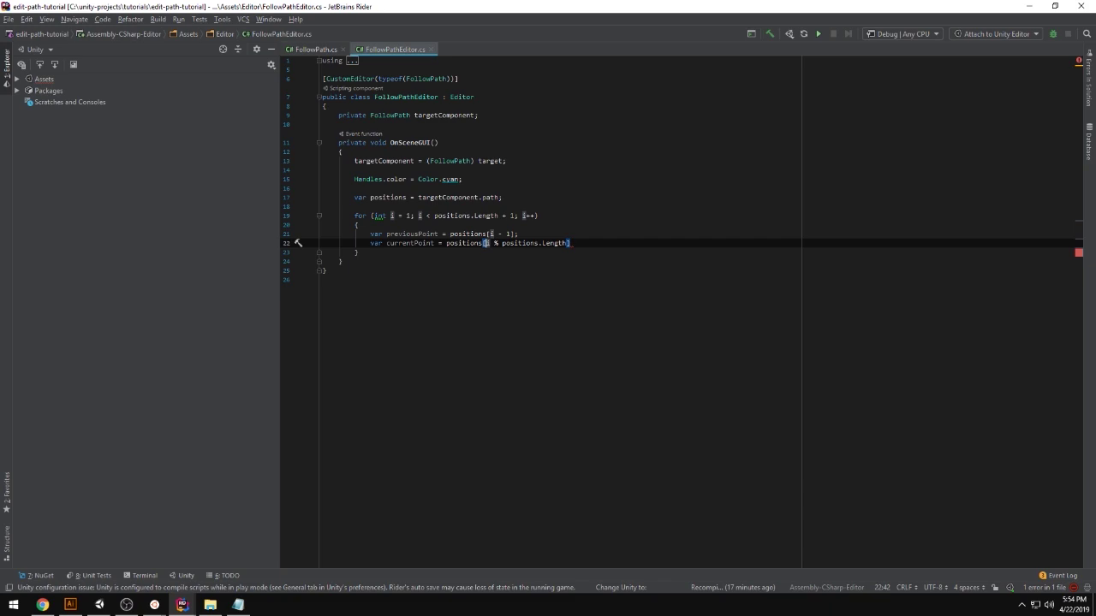
key(Up)
key(shift+Right)
key(shift+Right)
key(shift+Right)
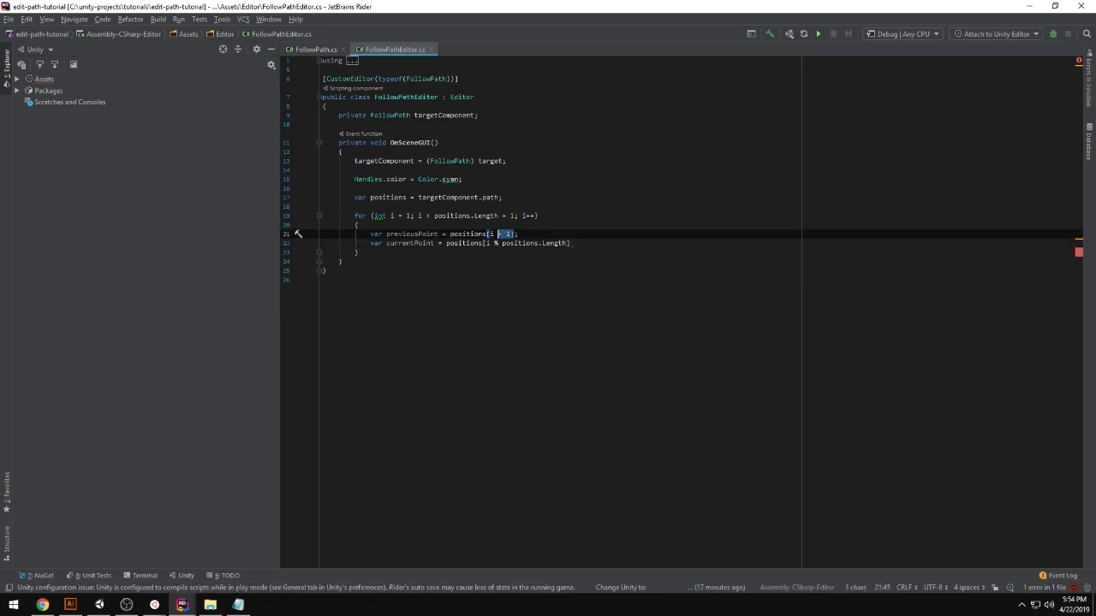
key(shift+Left)
key(shift+Left)
key(Left)
key(Down)
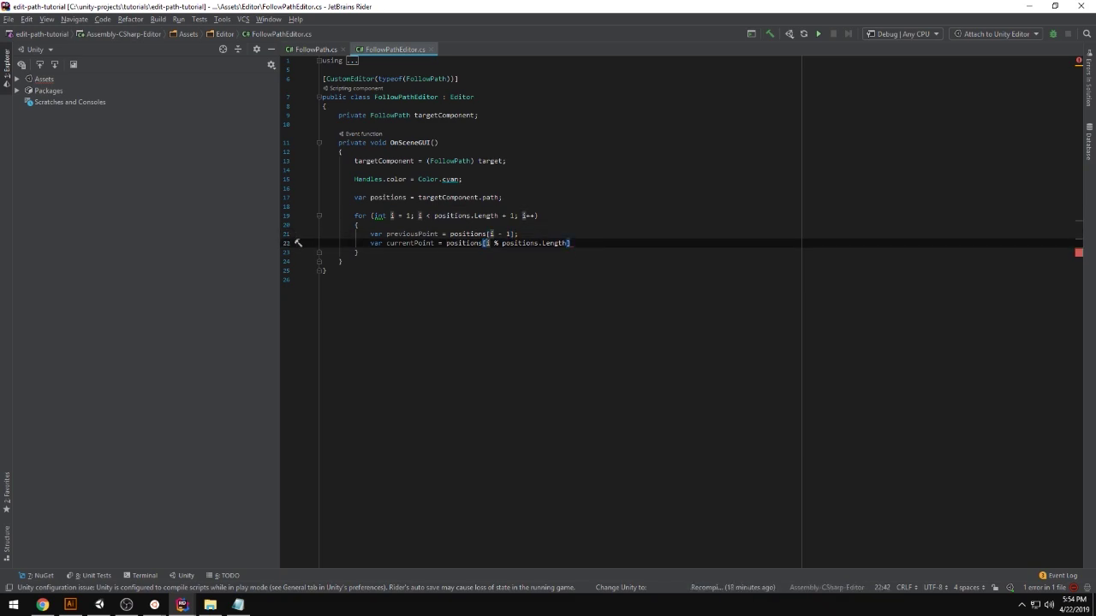
key(ctrl+w)
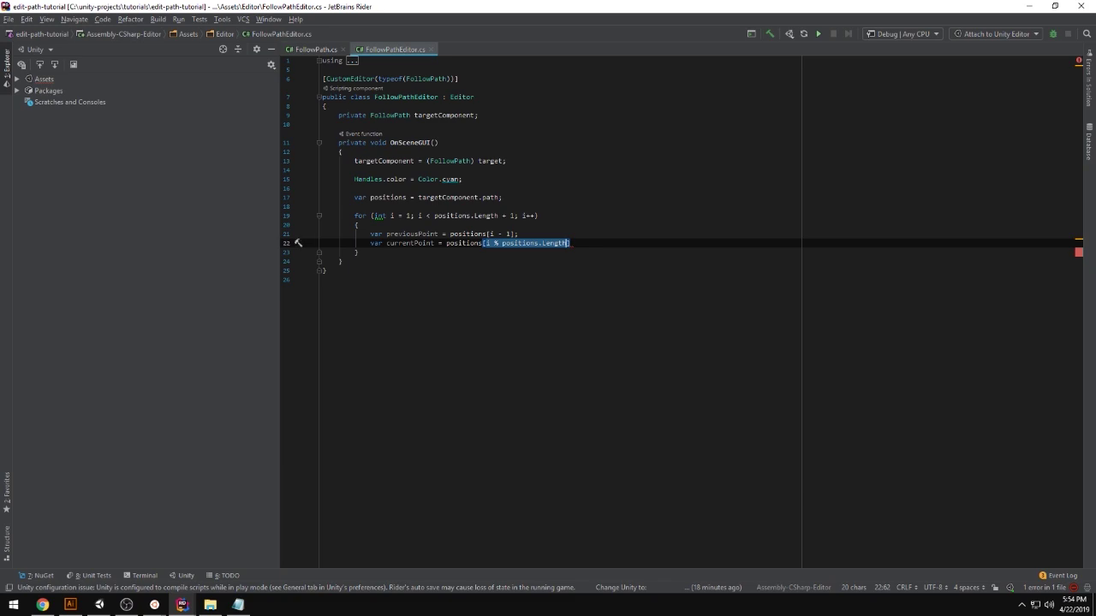
key(End)
Add Handles.DrawDottedLine(previousPoint, currentPoint, 4f); inside the loop after the currentPoint statement
text(;)
key(Return)
key(Return)
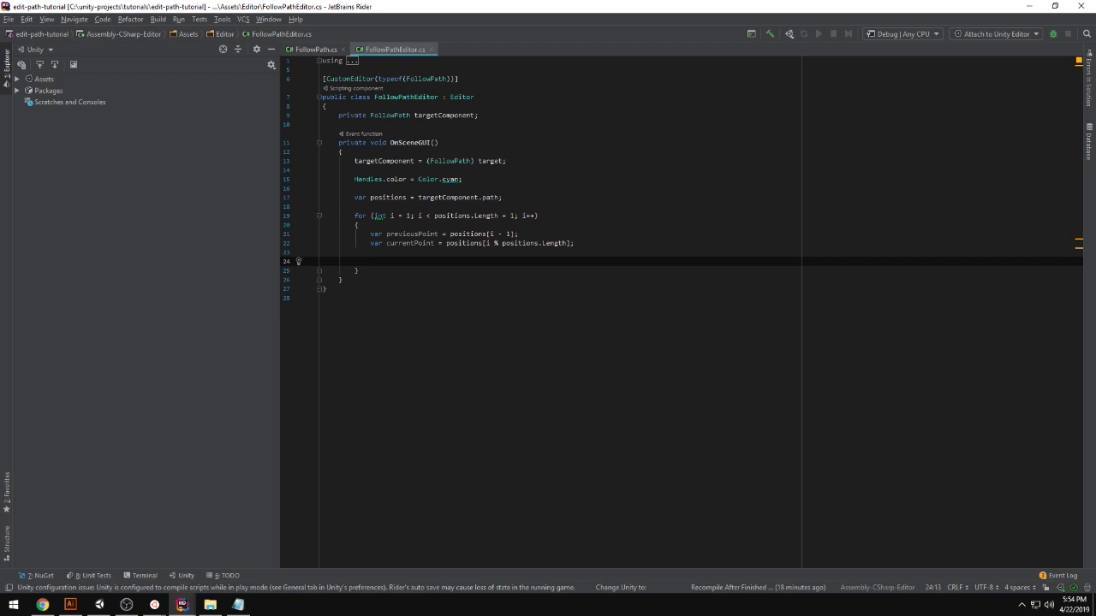
text(Handles.)
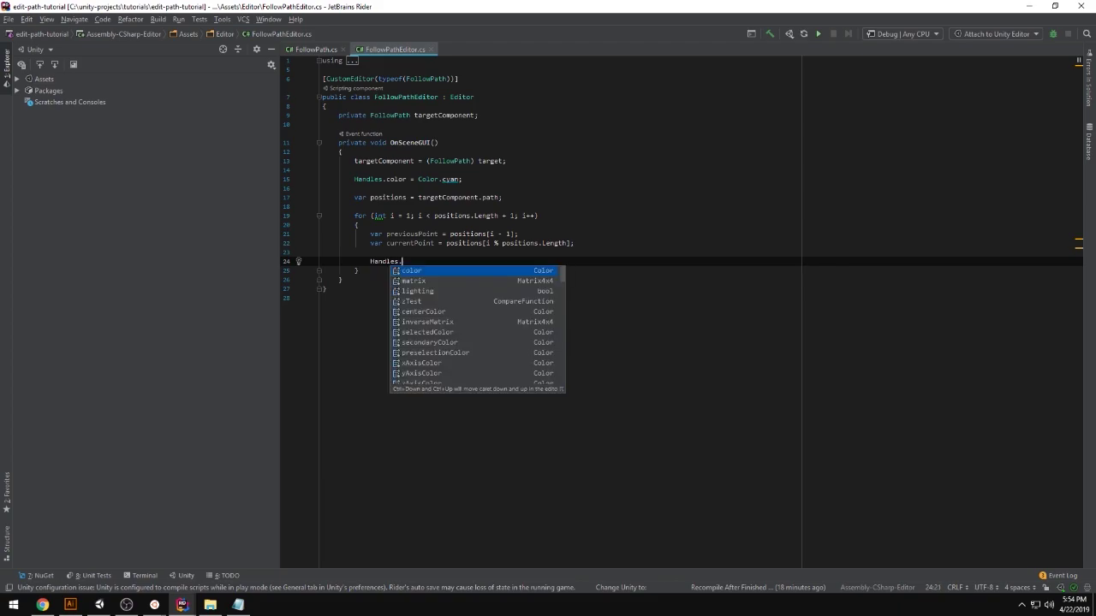
text(DrawDott)
key(Return)
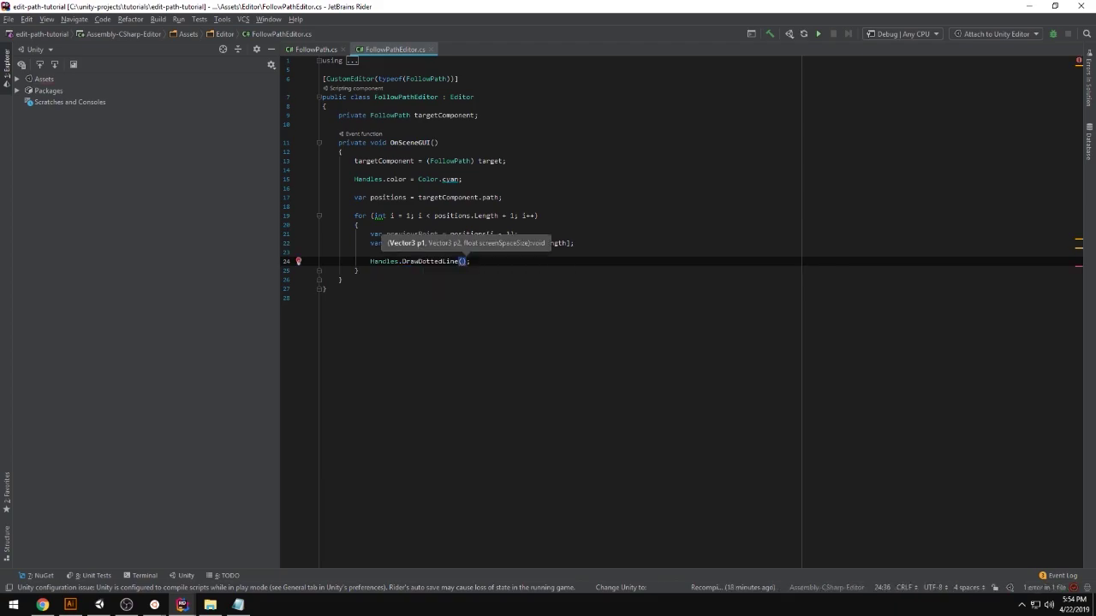
text(prev)
key(Return)
text(, cur)
key(Return)
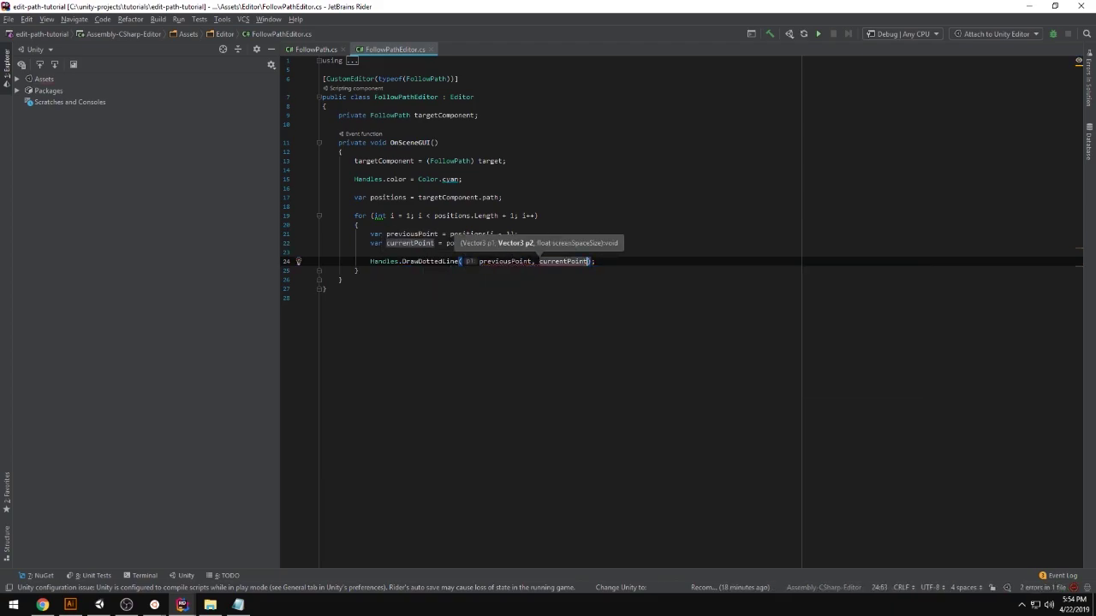
text(, 4f)
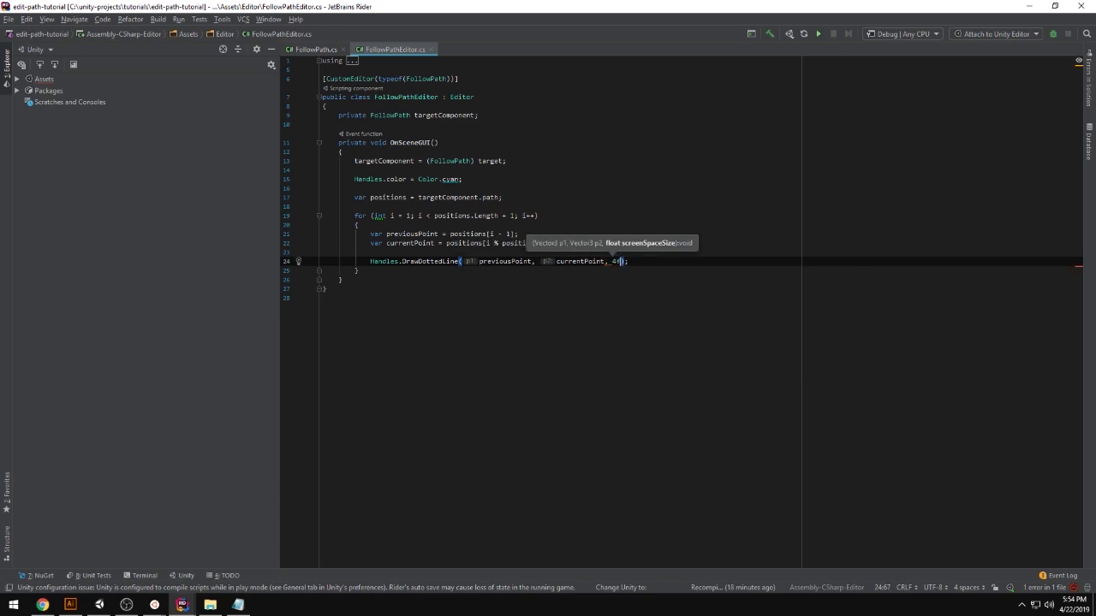
key(Up)
Add a blank line after the loop's closing brace and return to Unity
click(611, 261)
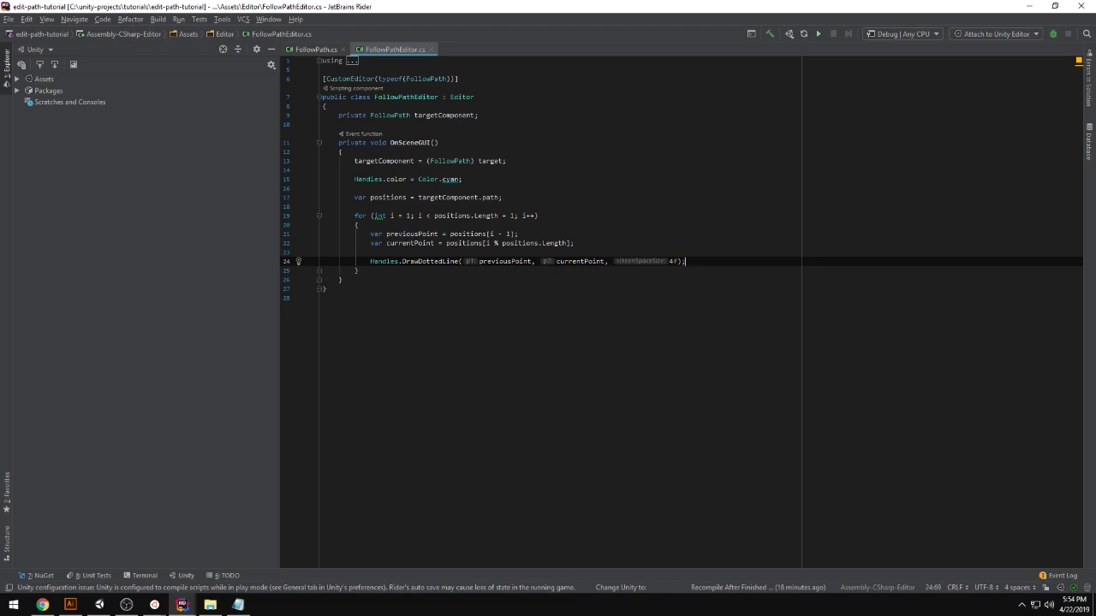
key(Down)
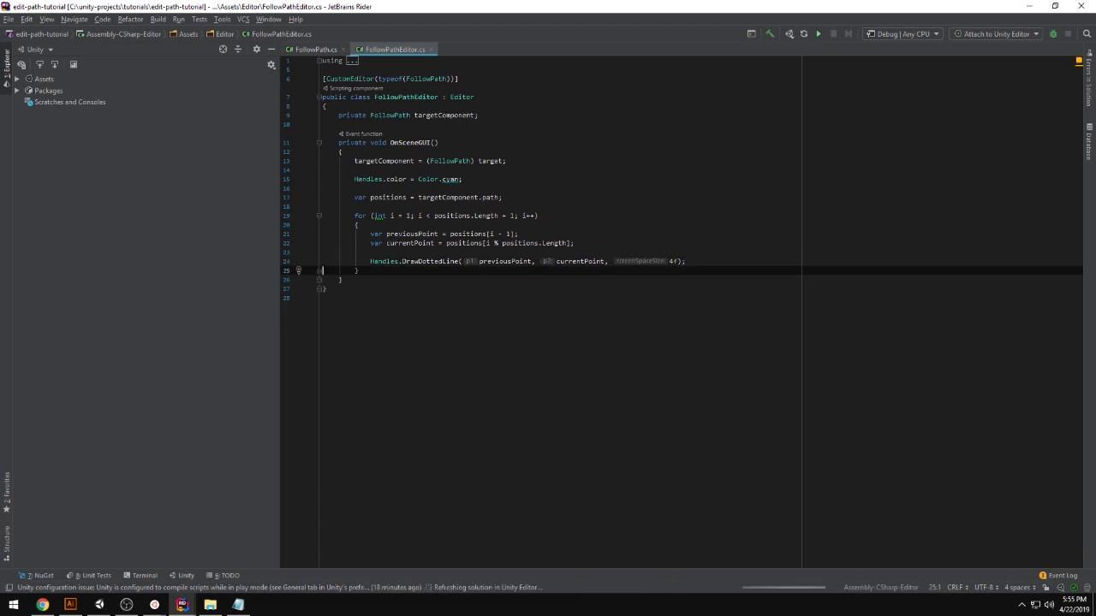
key(Return)
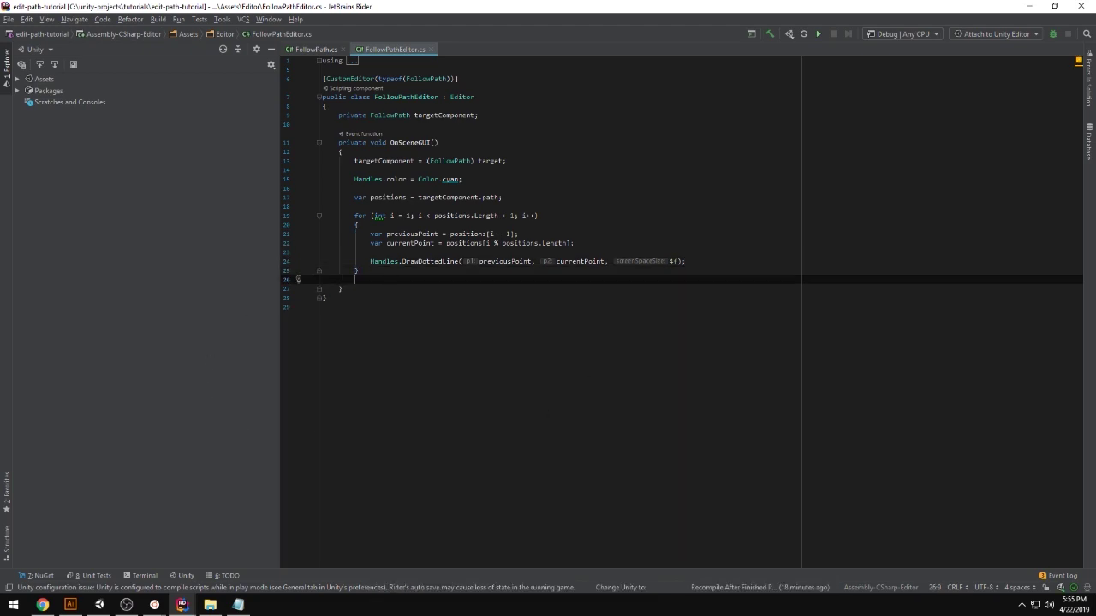
click(99, 605)
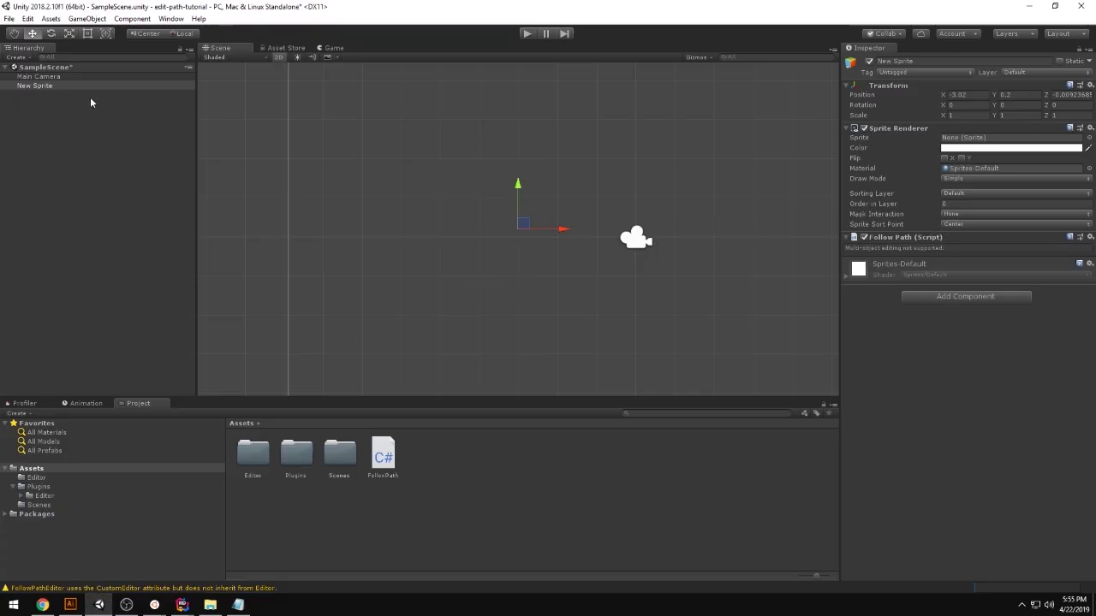
Select New Sprite and set its Follow Path size to 4 points
click(80, 76)
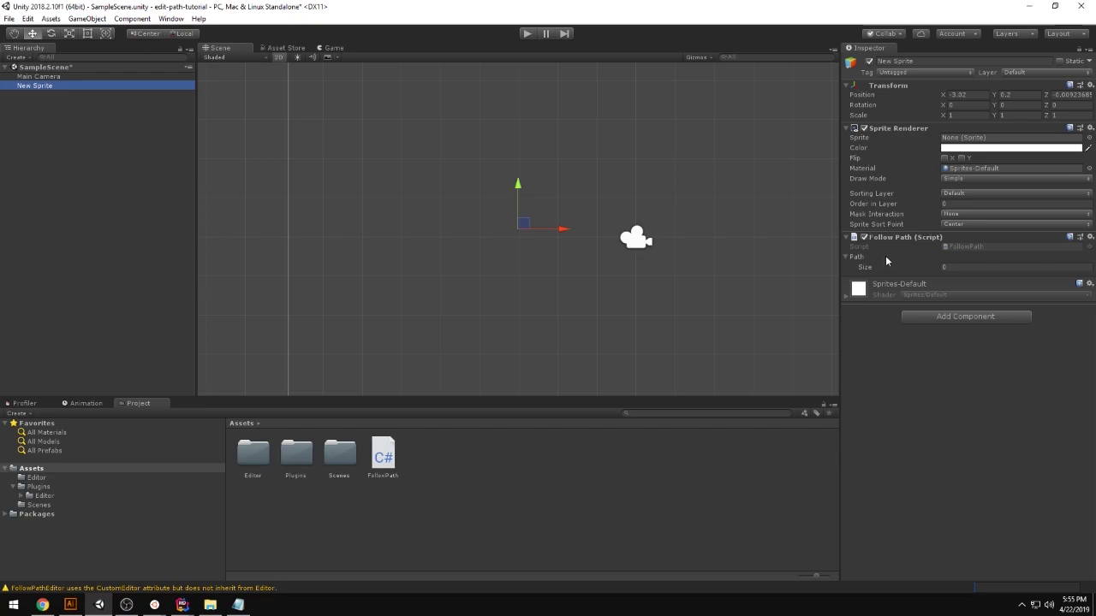
click(941, 267)
text(4)
key(Return)
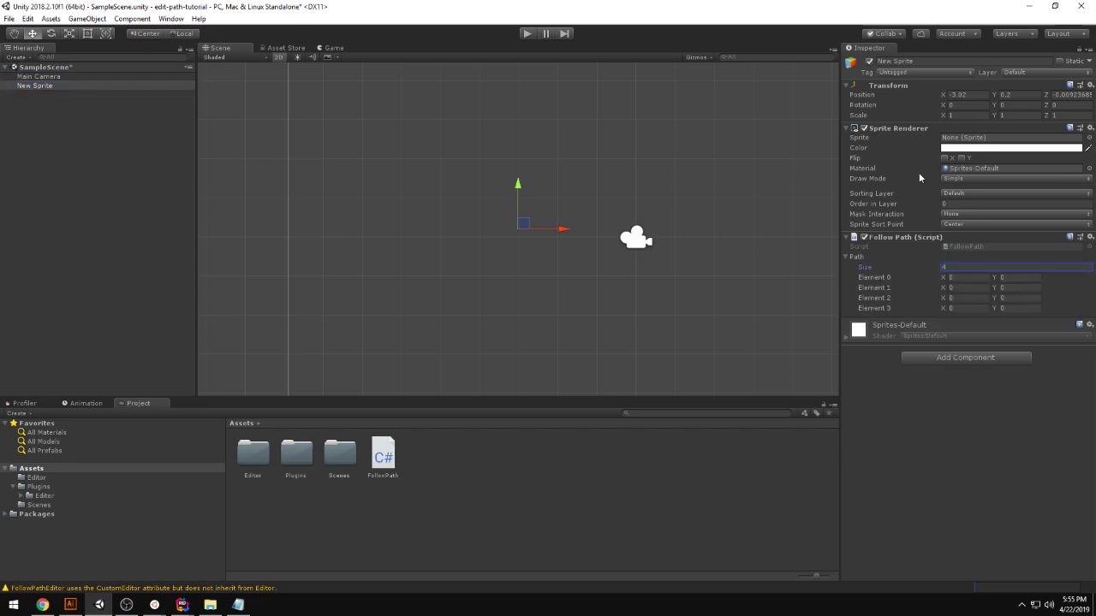
Enter the path points (0,0), (0,1), (1,1) and (1,0)
click(1019, 277)
text(1)
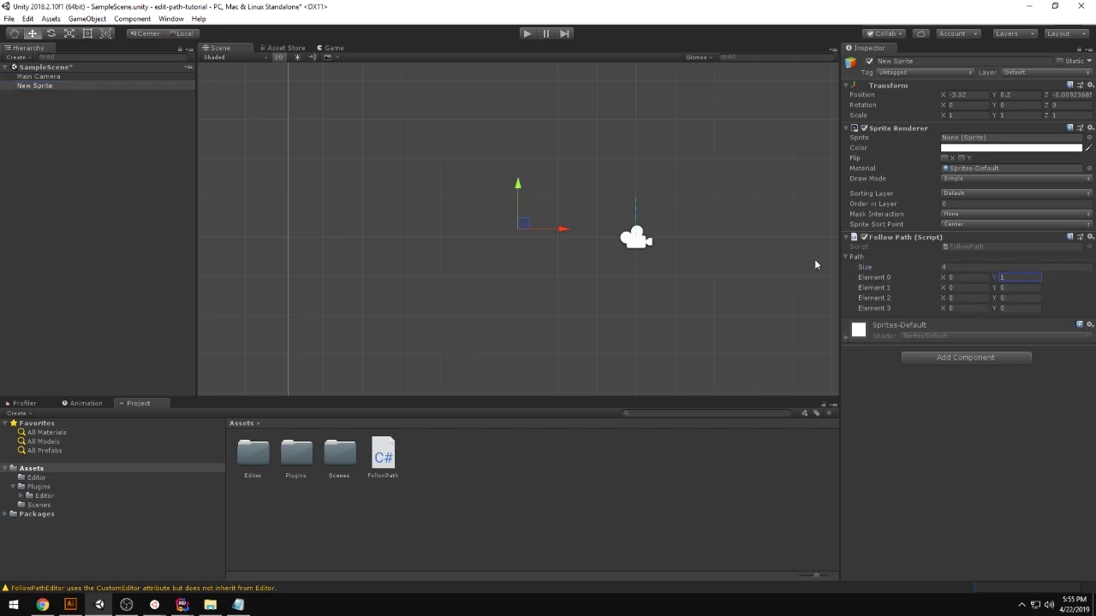
key(Tab)
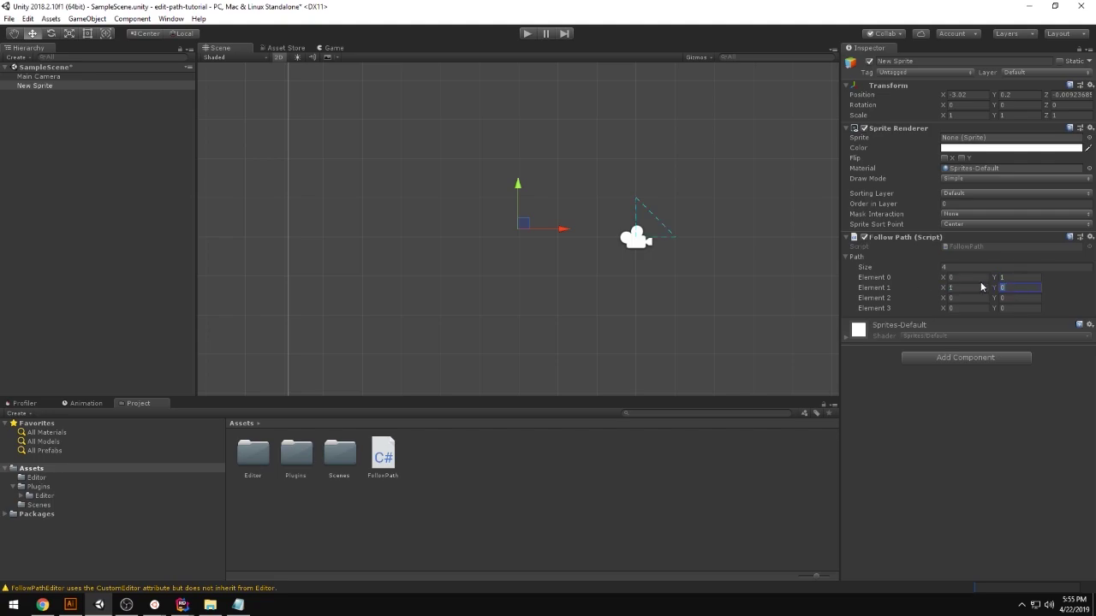
text(1)
key(Tab)
text(1)
key(Tab)
click(1015, 277)
text(0)
key(Tab)
text(0)
click(962, 297)
text(1)
key(Tab)
text(1)
key(Tab)
text(1)
key(Tab)
Frame the cyan dashed square in the Scene view, nudge Element 3's X, and deselect New Sprite
middle_drag(684, 218, 617, 224)
scroll(553, 214, up, 2)
scroll(588, 240, up, 1)
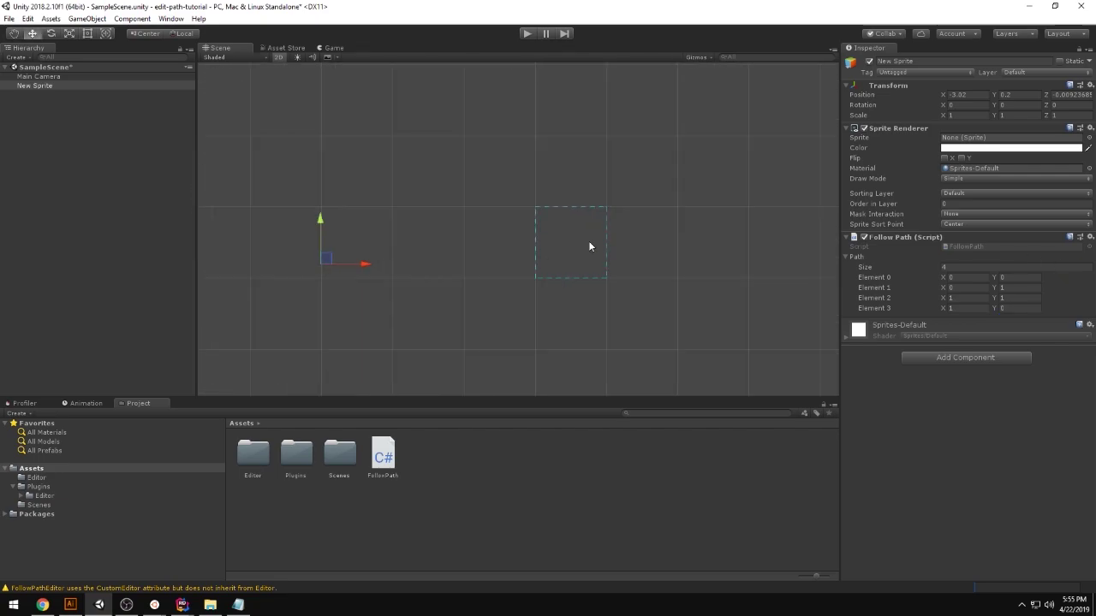
scroll(603, 255, up, 2)
middle_drag(567, 222, 522, 261)
scroll(522, 261, up, 1)
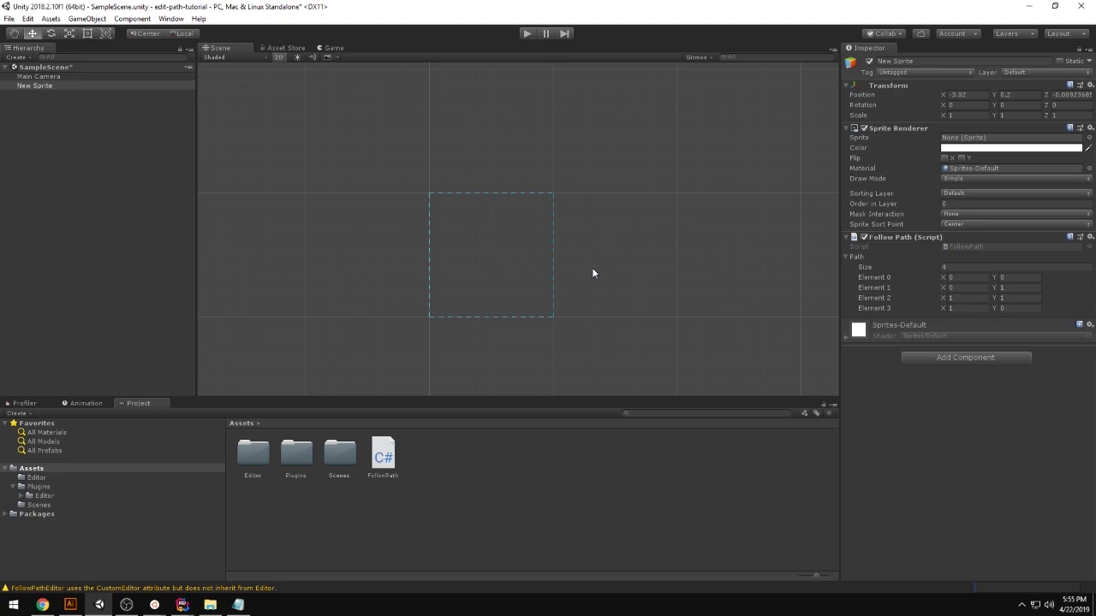
mouse_move(942, 308)
mouse_down()
mouse_move(898, 312)
mouse_move(945, 323)
mouse_up()
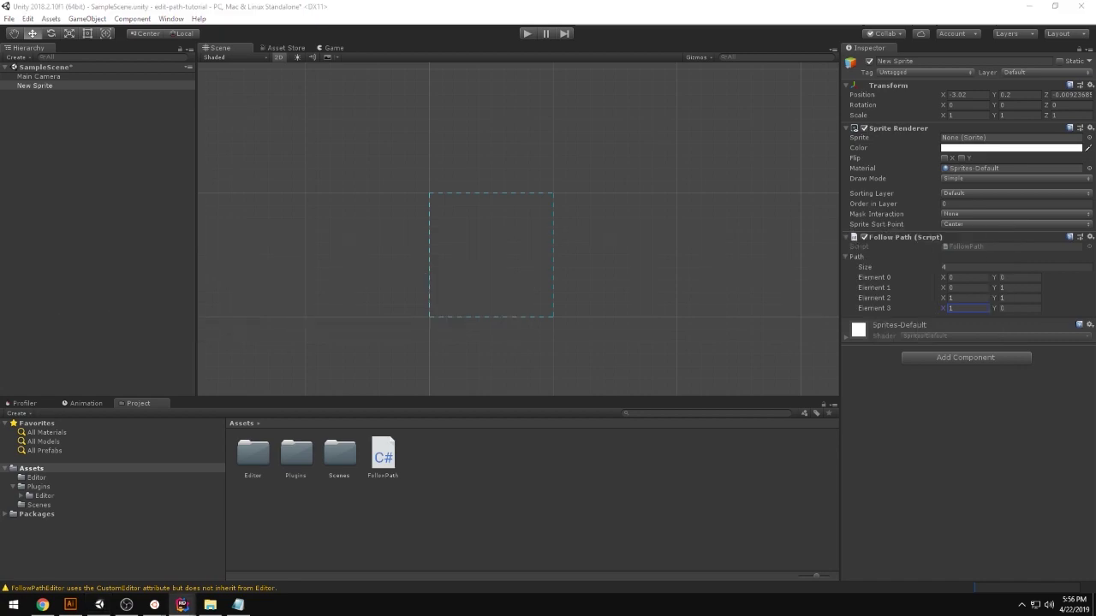
click(618, 326)
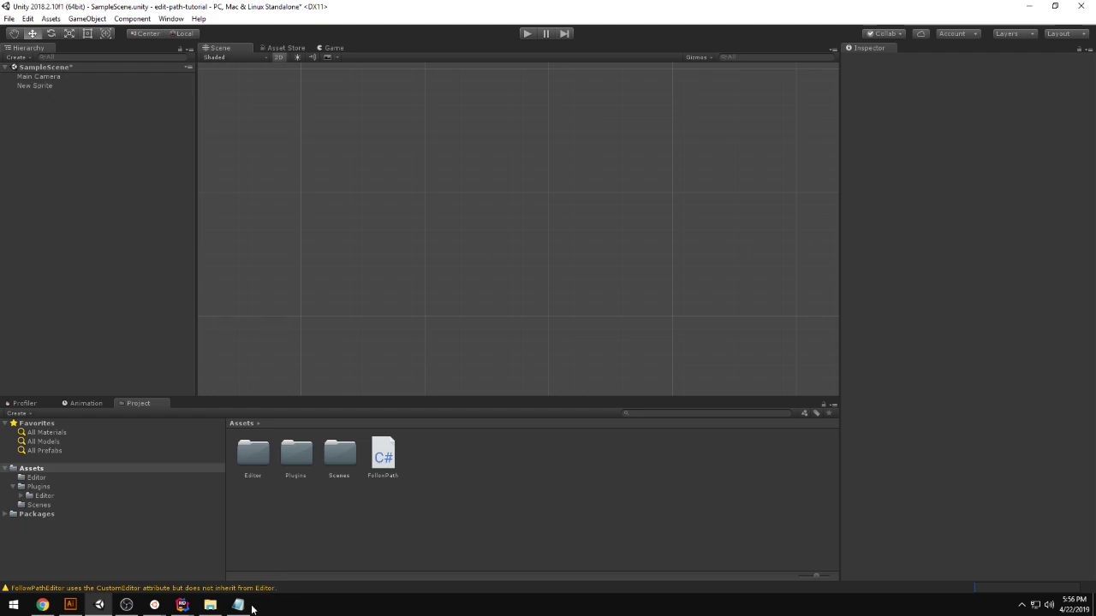
click(182, 604)
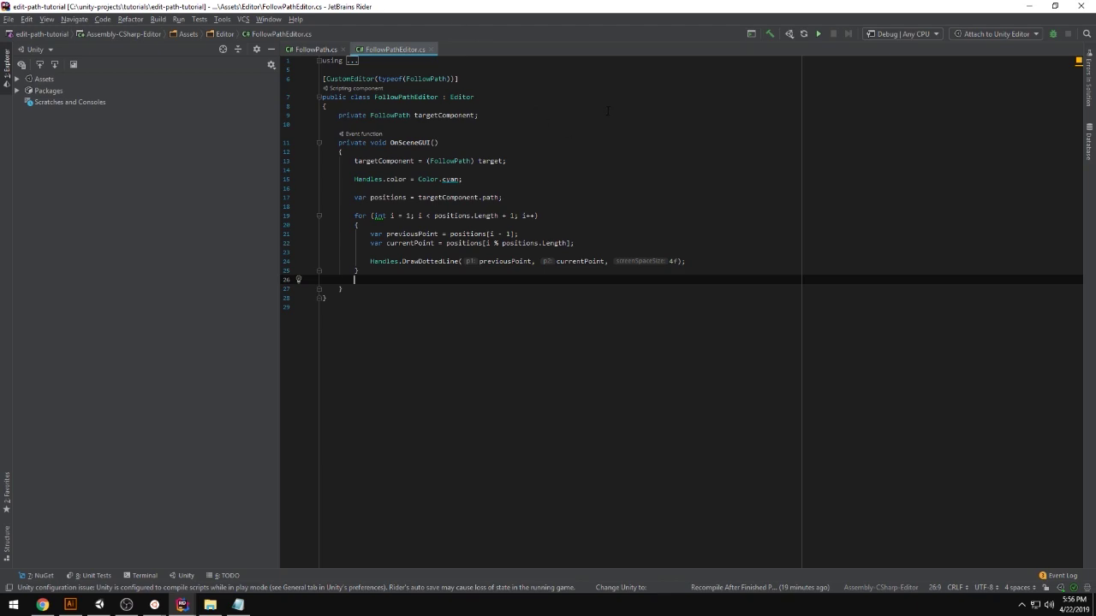
Start a second loop: for (int i = 0; i < positions.Length; i++)
key(Return)
key(Return)
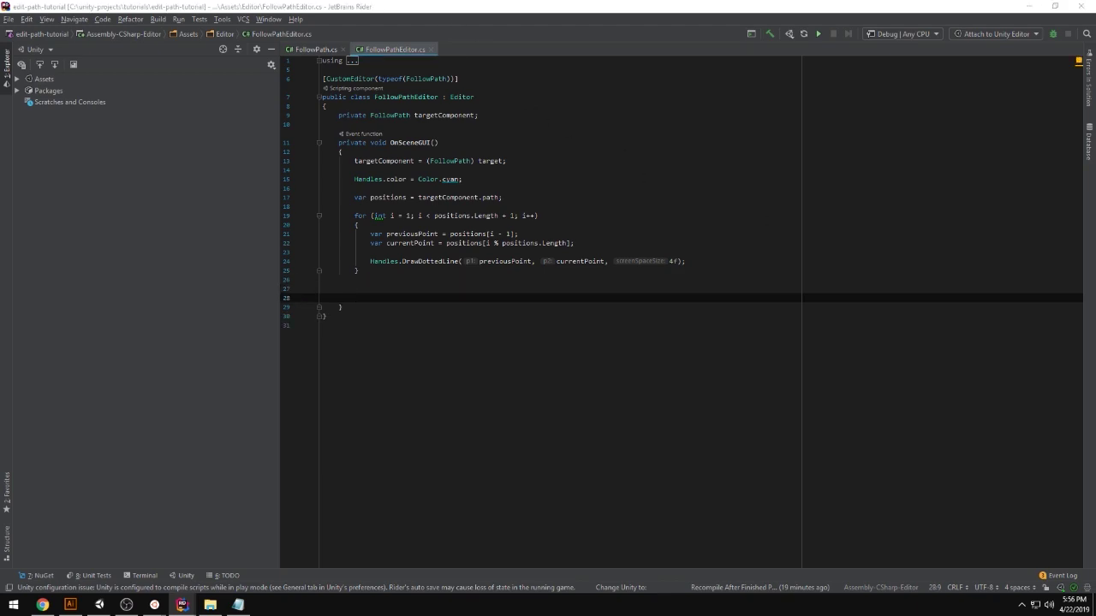
key(Up)
key(Up)
key(Down)
key(Down)
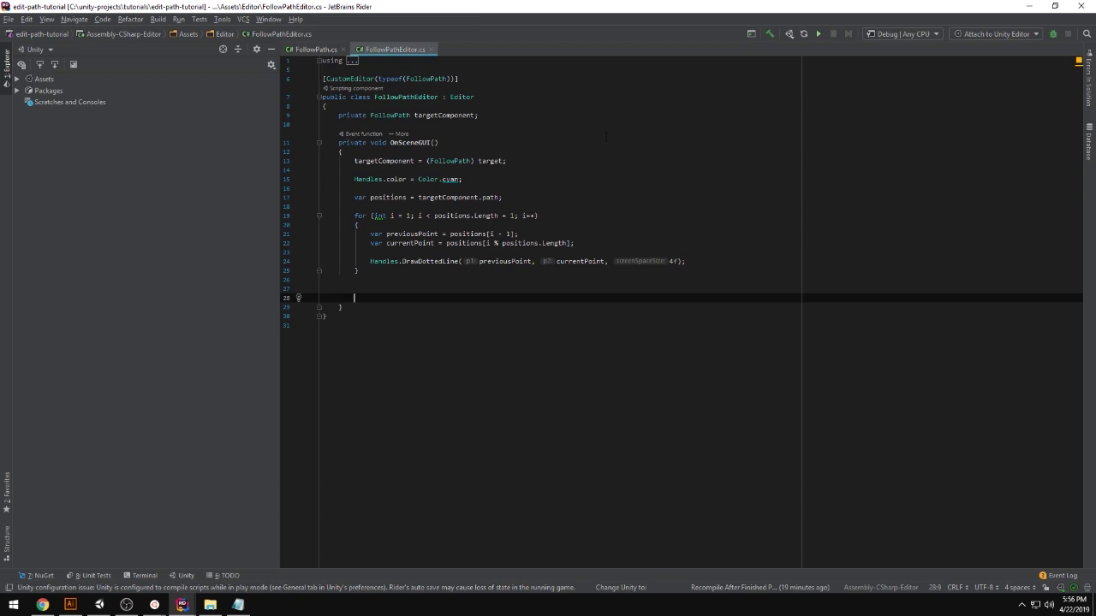
text(for ()
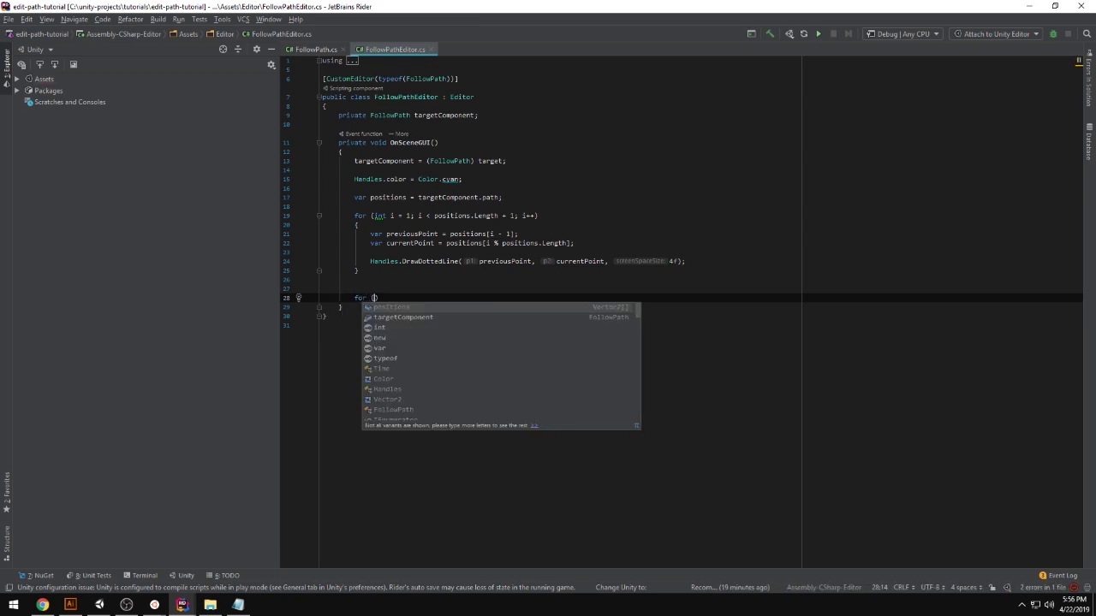
text(int i =)
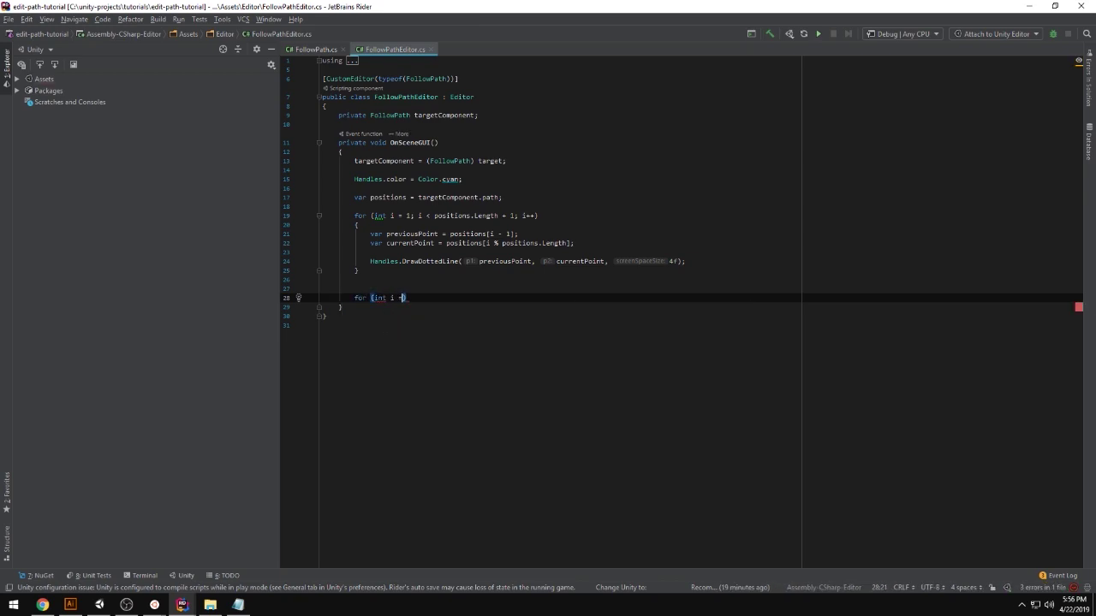
text(0; i <p)
key(Return)
text(.Len)
key(Return)
text(;)
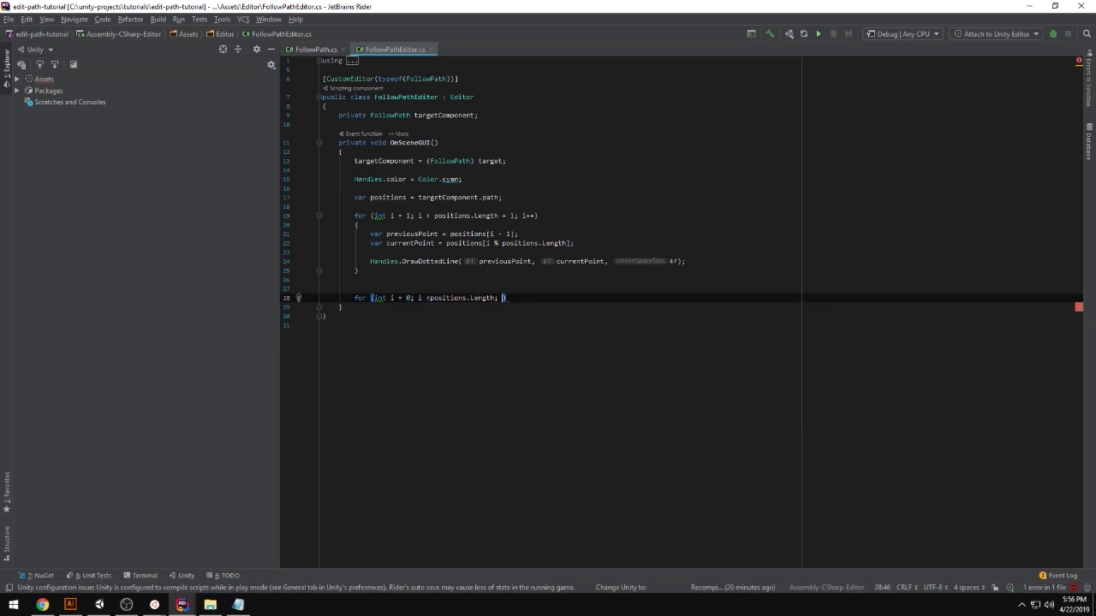
text( i++{)
key(Return)
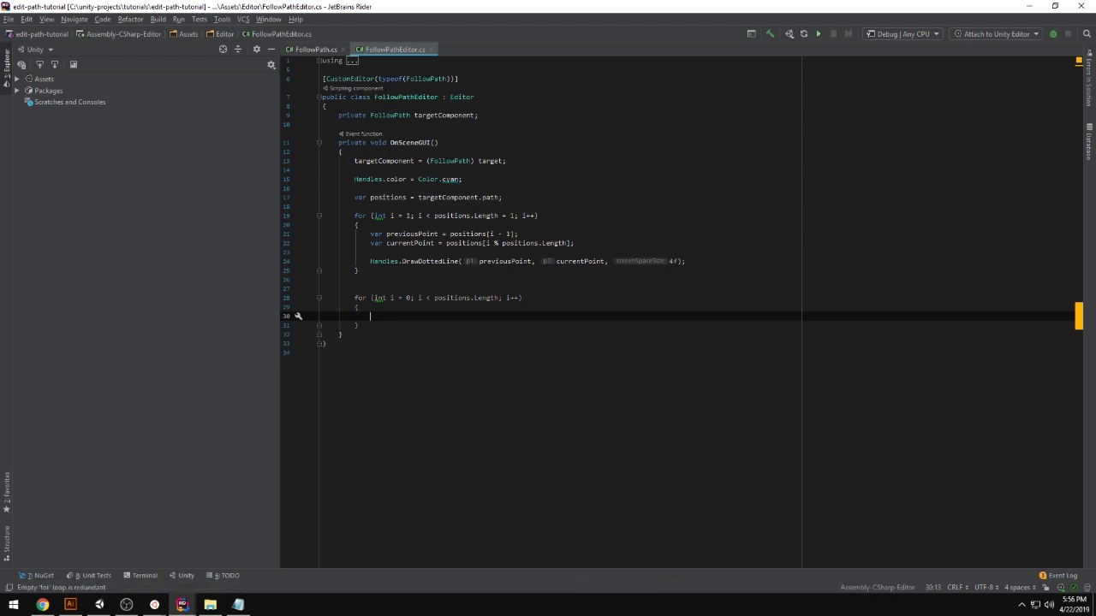
Set positions[i] = Handles.PositionHandle(positions[i], Quaternion.identity); in the loop body
text(position)
key(Return)
text([)
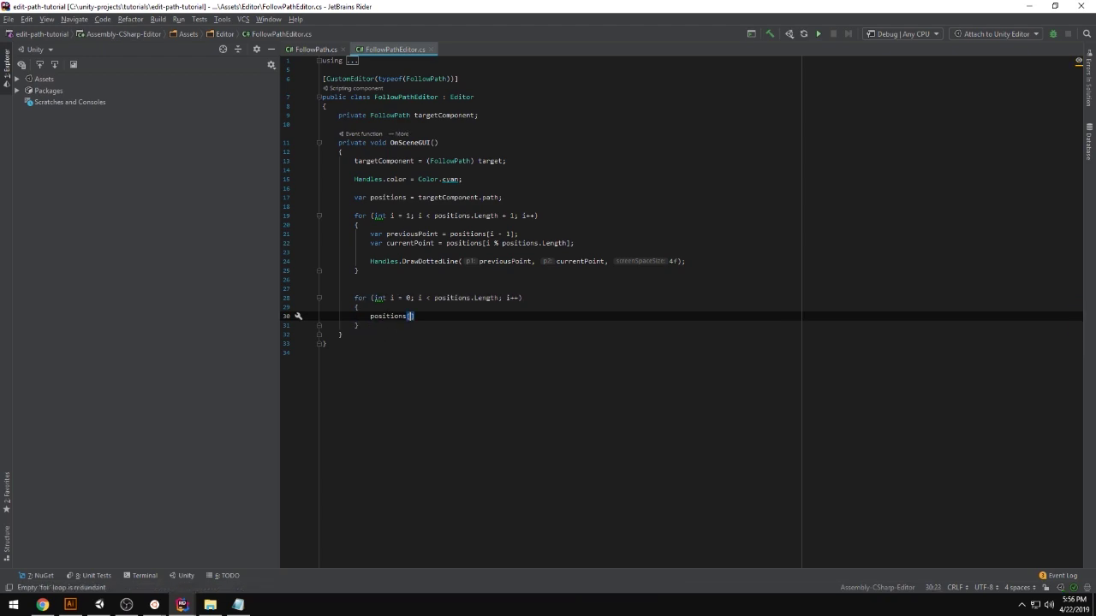
text(i] = Han)
key(Return)
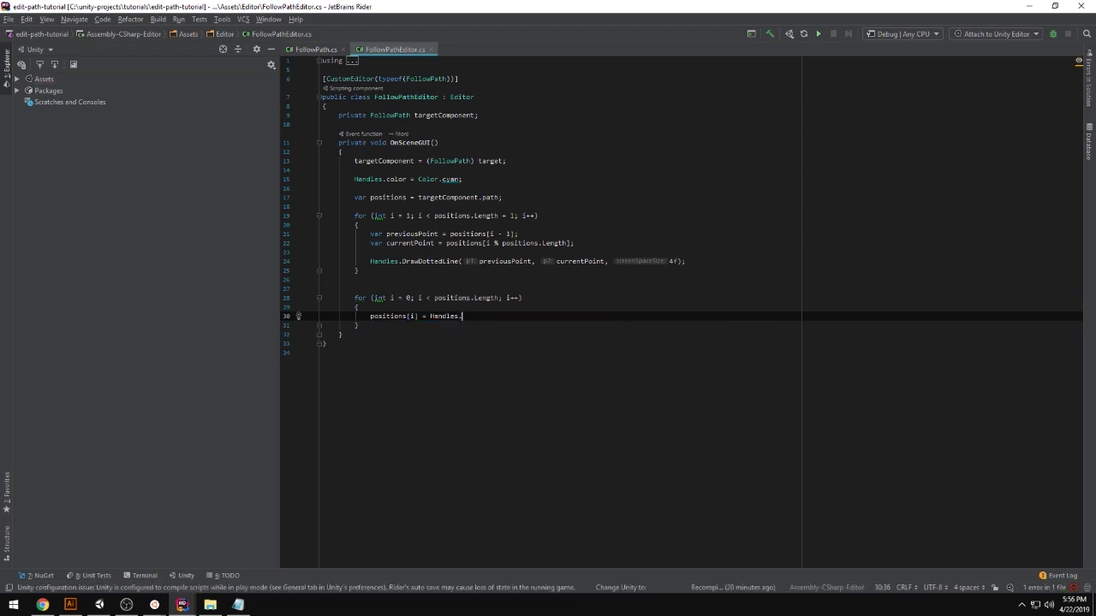
text(.Pois)
key(Return)
text((pos)
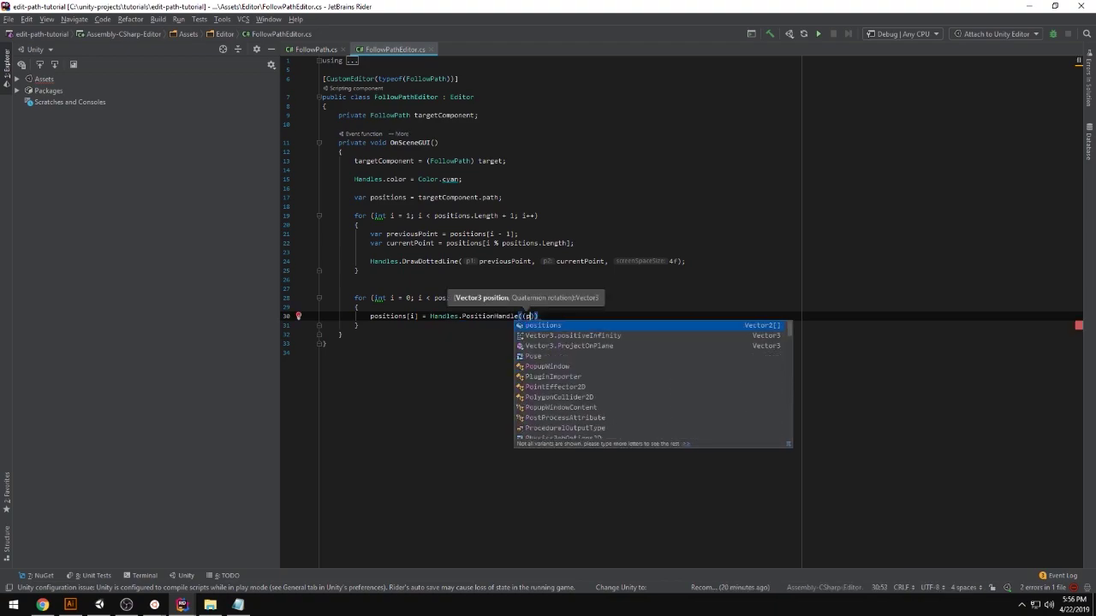
text(i)
key(Return)
text([i)
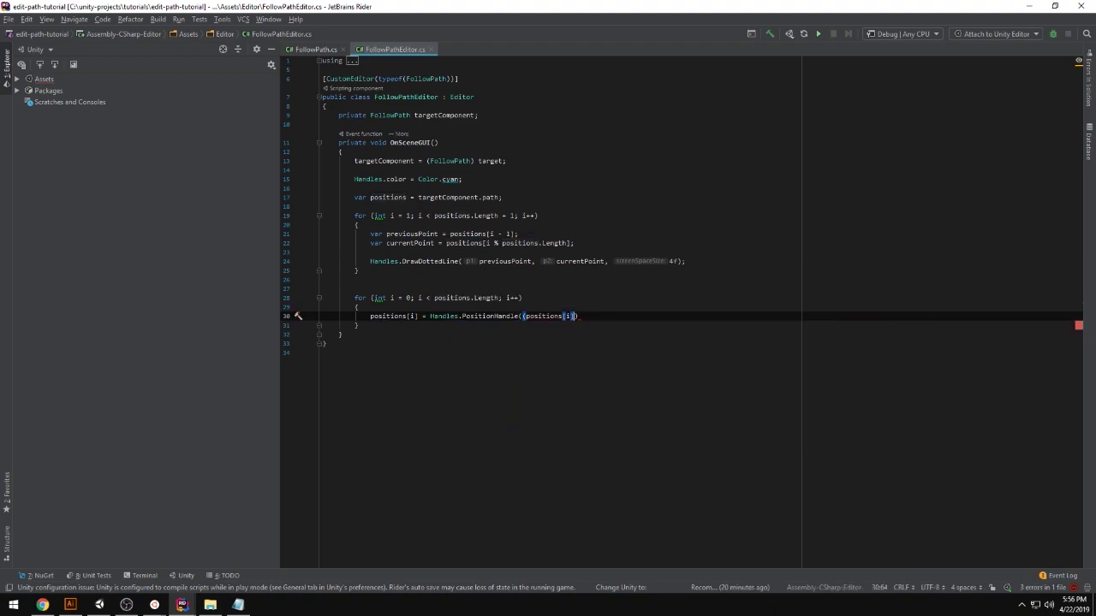
text(])
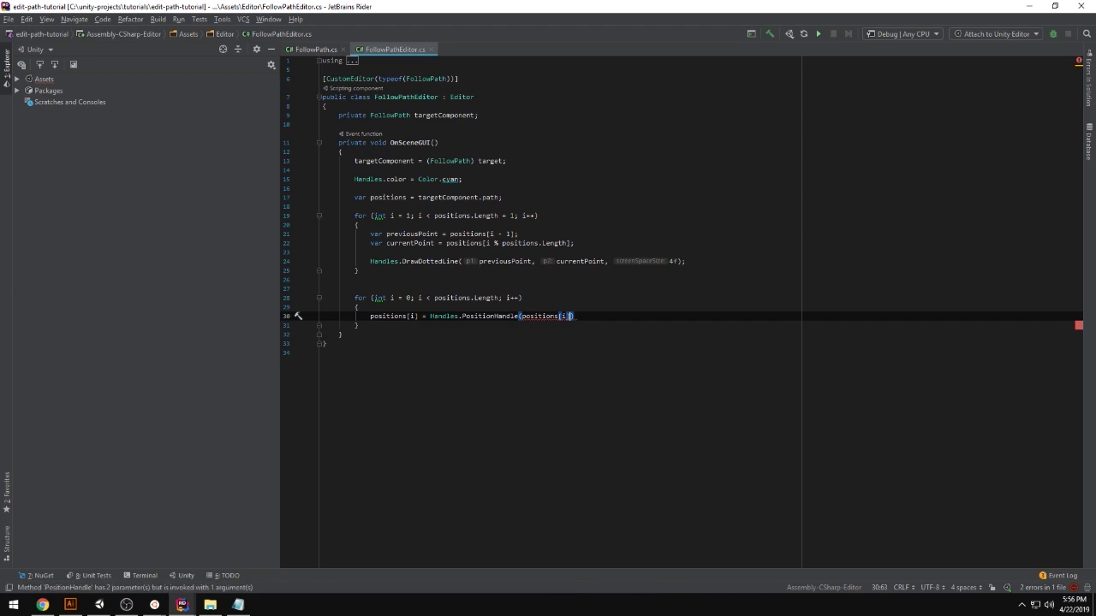
text(, Qua)
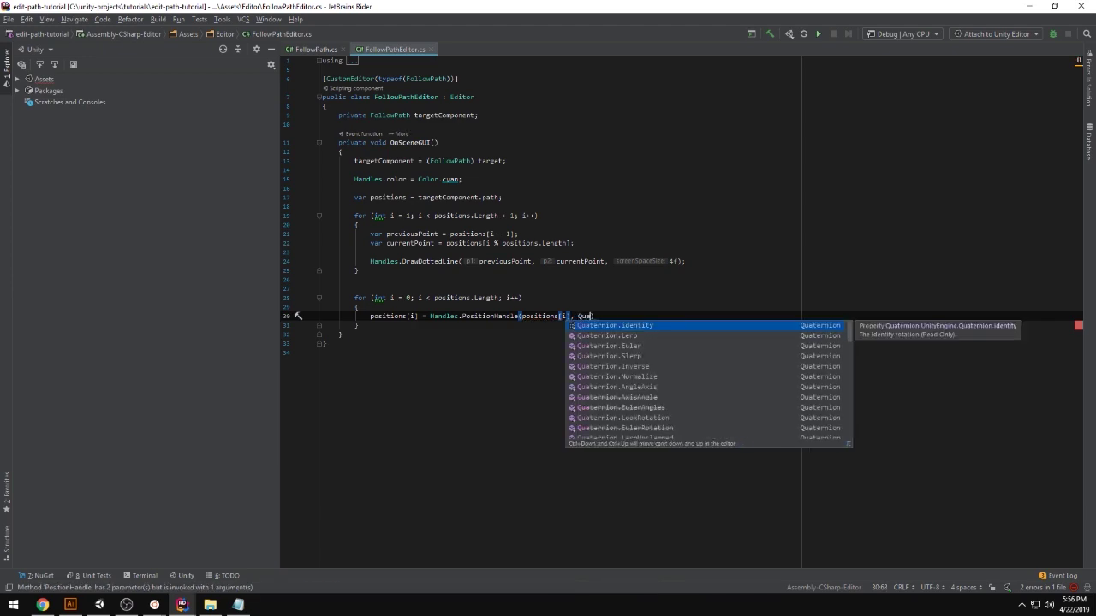
key(Return)
text())
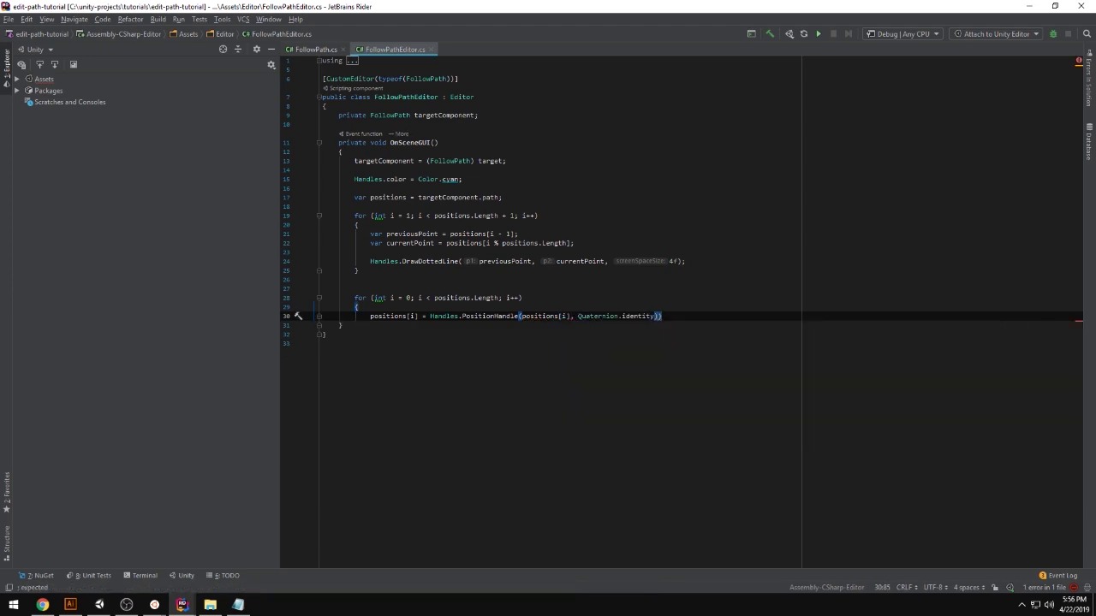
text(;)
Remove the extra blank line above the second loop and review the PositionHandle line
click(436, 283)
key(BackSpace)
key(Down)
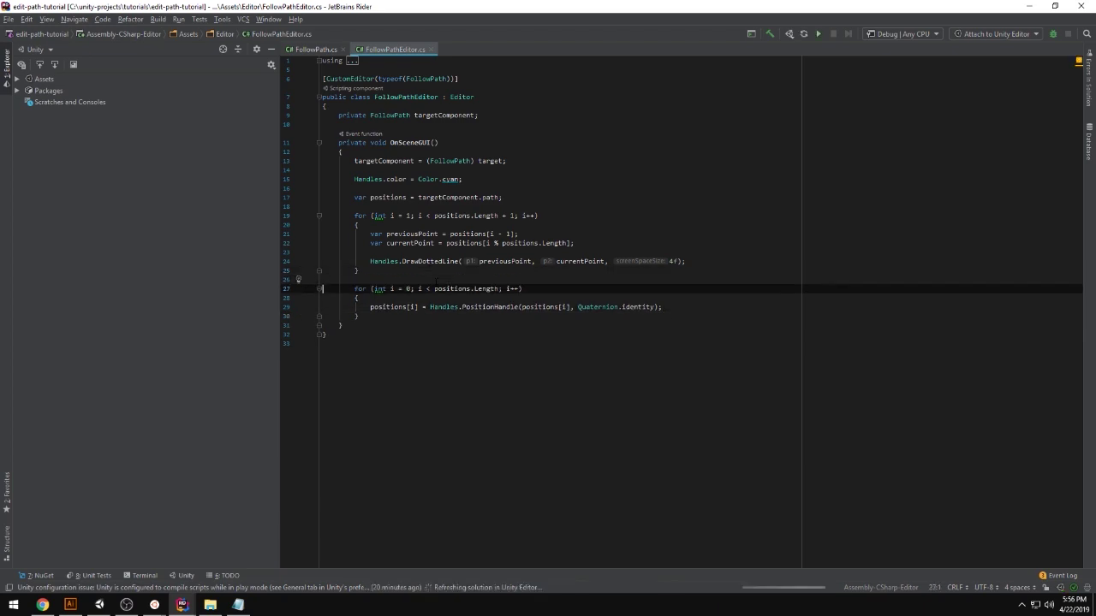
key(Down)
key(Down)
key(Right)
key(Right)
key(Right)
key(Right)
key(Right)
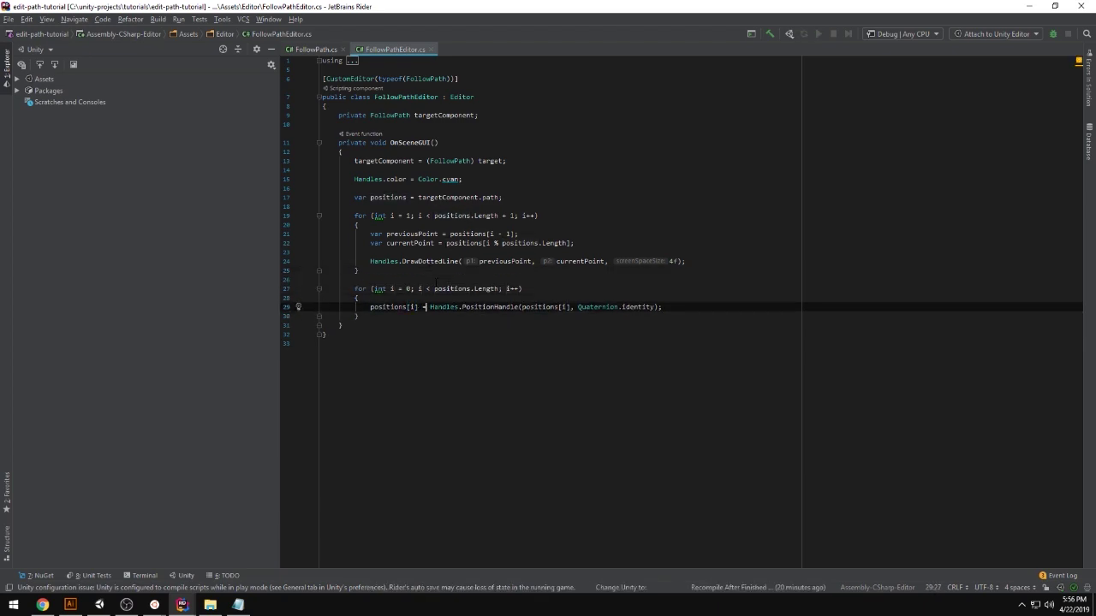
key(shift+Home)
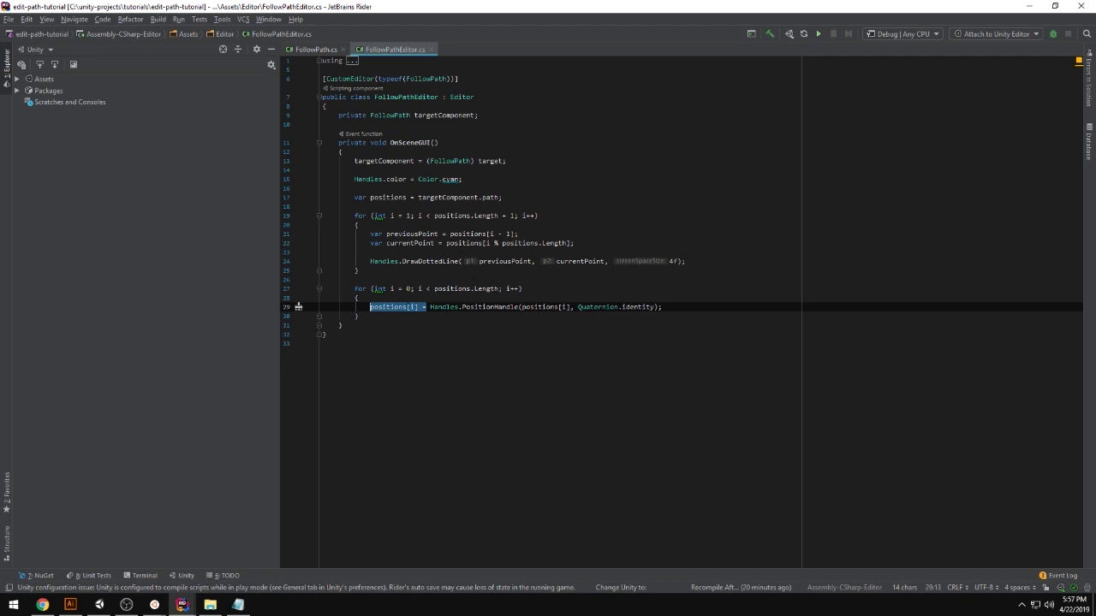
key(Right)
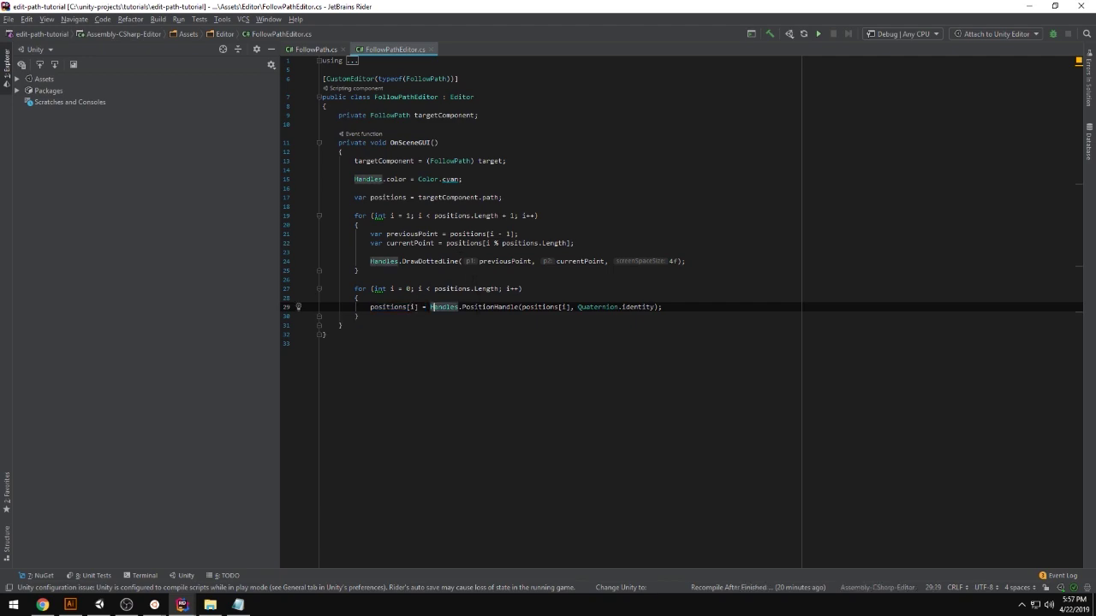
key(Right)
key(Right)
key(Right)
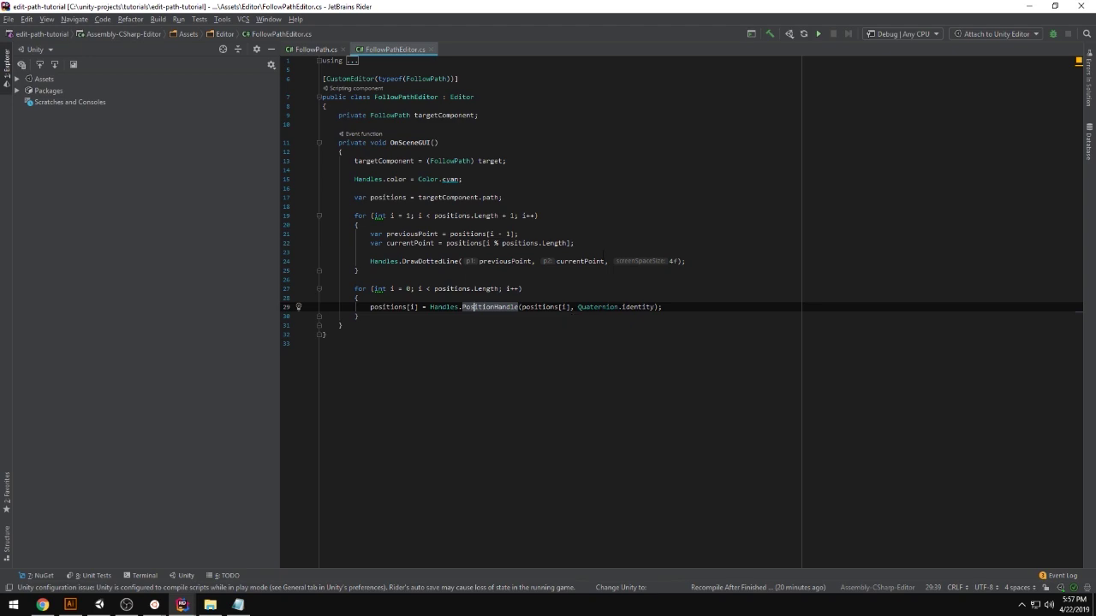
key(Up)
key(Up)
key(Up)
Back in Unity, zoom and pan the Scene view and briefly preview the Game view
key(alt+Tab)
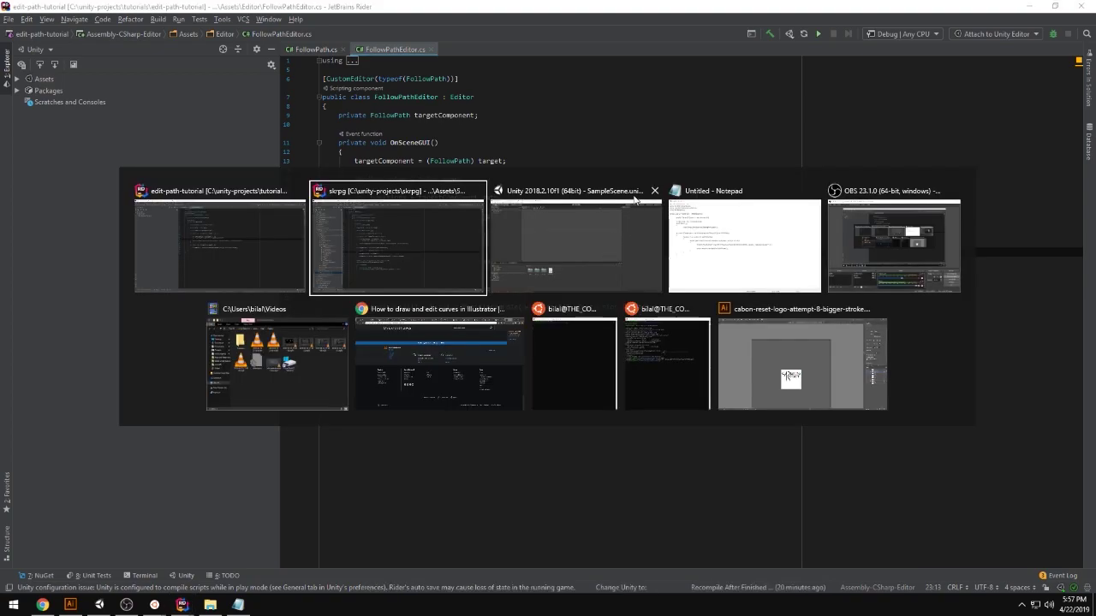
click(100, 605)
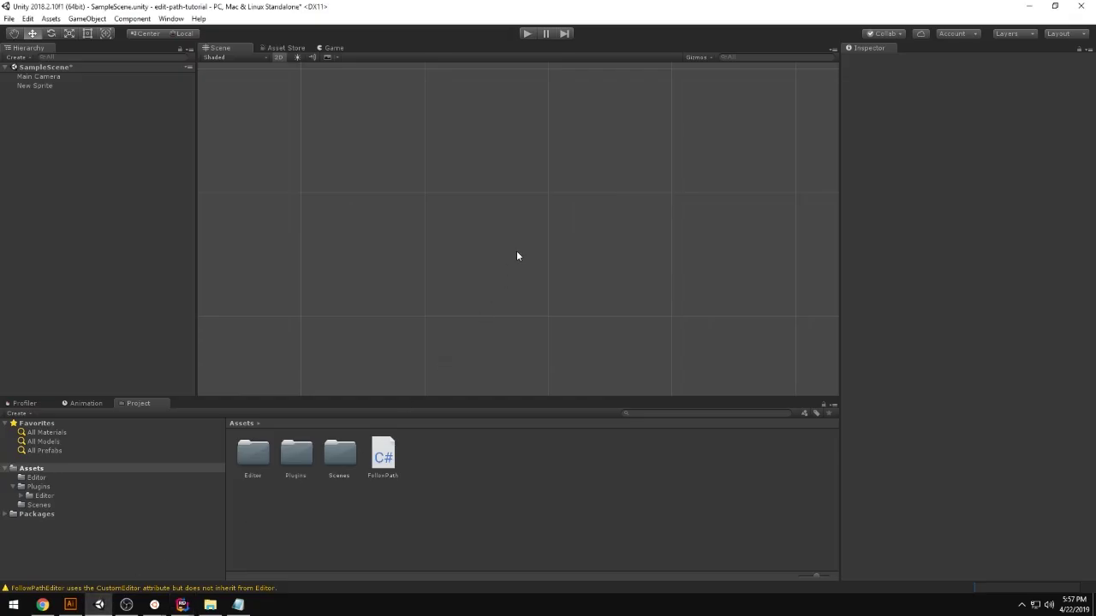
scroll(556, 224, up, 2)
scroll(492, 226, up, 3)
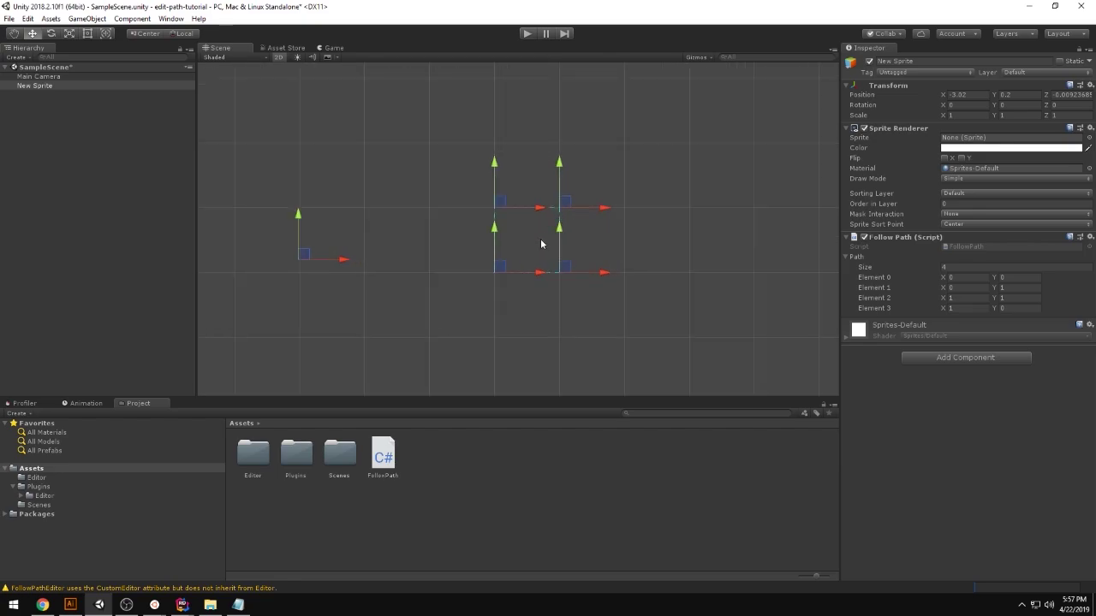
scroll(385, 248, up, 2)
drag(267, 276, 466, 230)
scroll(395, 247, up, 2)
scroll(362, 252, up, 1)
scroll(465, 229, down, 1)
scroll(468, 230, down, 5)
click(332, 48)
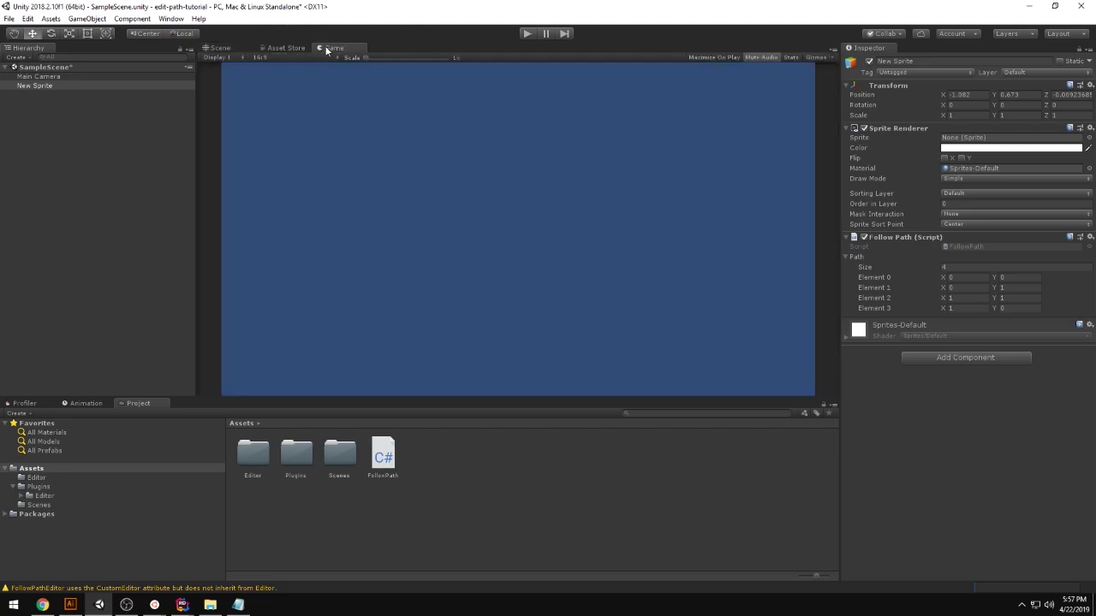
click(218, 48)
Assign Knob as the sprite renderer's image
click(1088, 137)
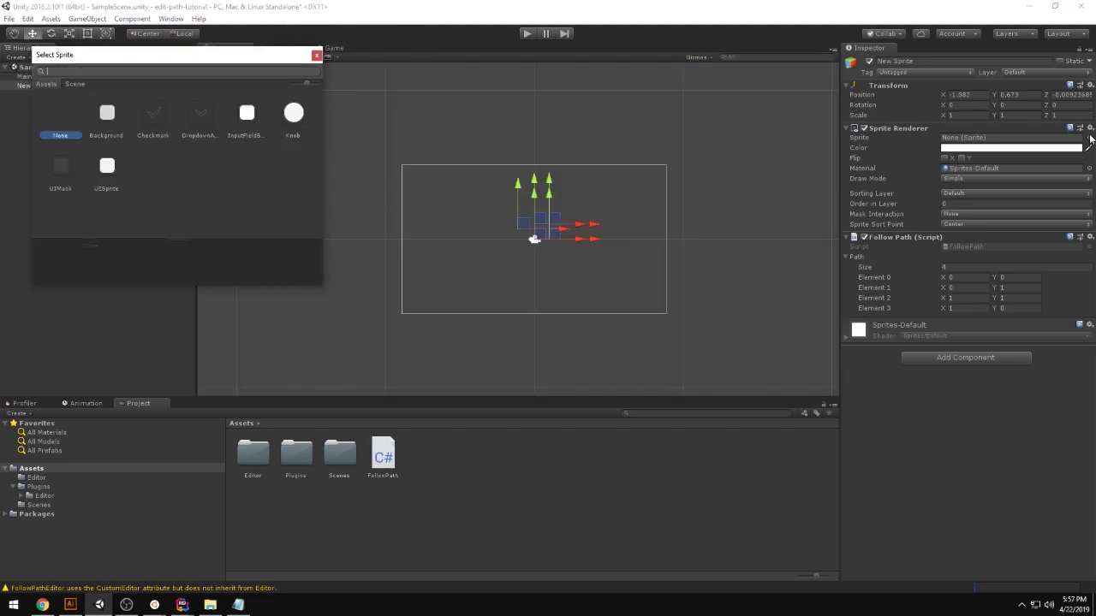
double_click(294, 112)
scroll(512, 183, up, 1)
scroll(535, 242, up, 3)
scroll(539, 252, up, 4)
scroll(650, 223, up, 1)
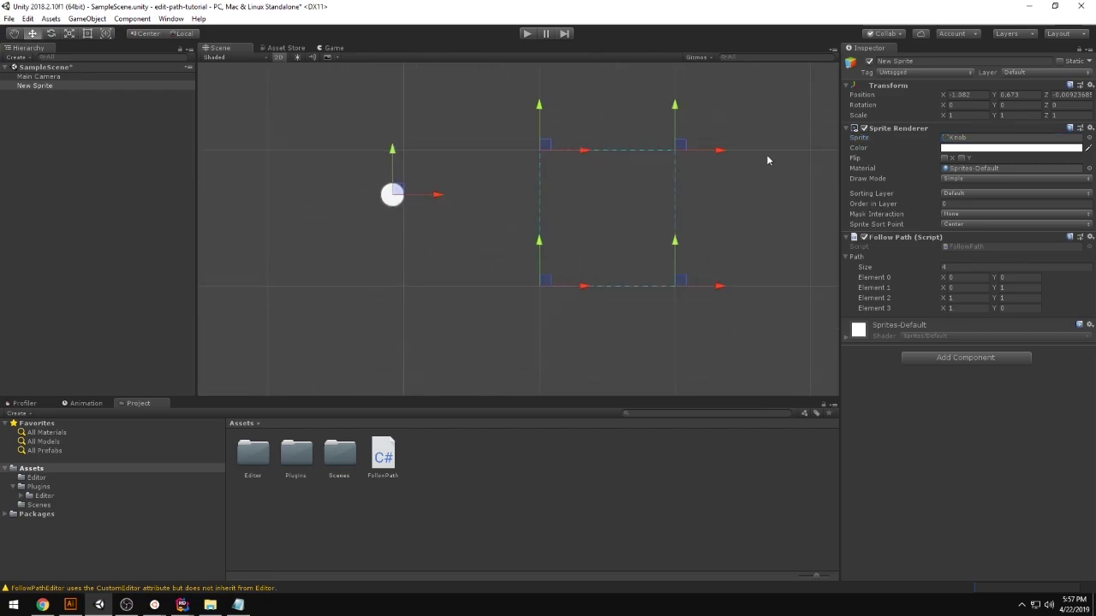
Set the sprite's X and Y scale to 3, after briefly trying 5
click(946, 115)
text(5)
click(1015, 115)
text(5)
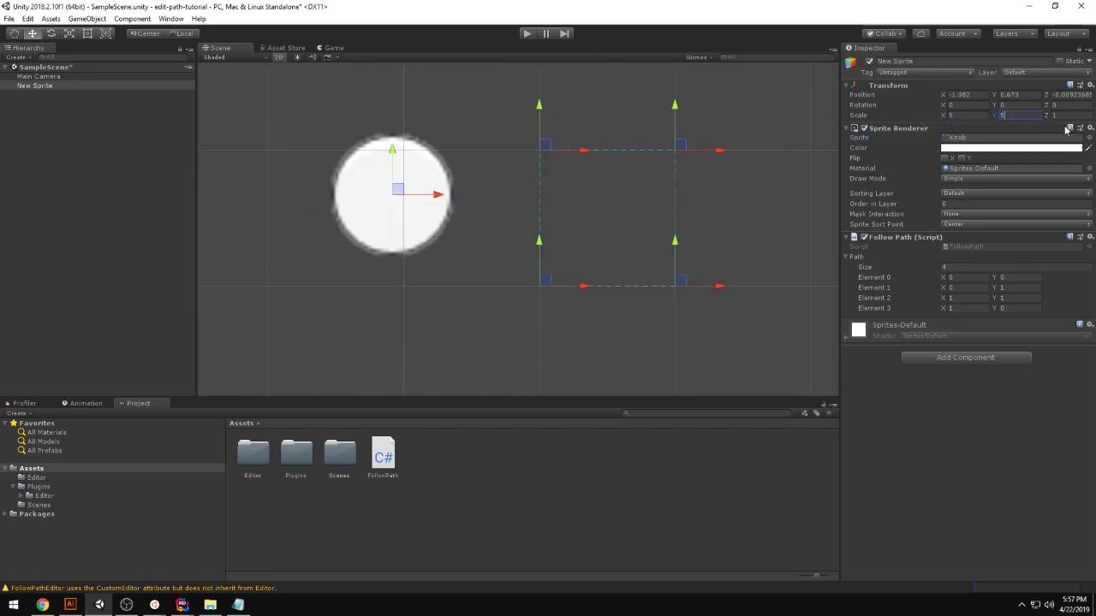
click(950, 115)
text(3)
click(1002, 115)
text(3)
Drag the handles of path points 2, 1 and 3 to reshape the dotted path
scroll(483, 231, down, 1)
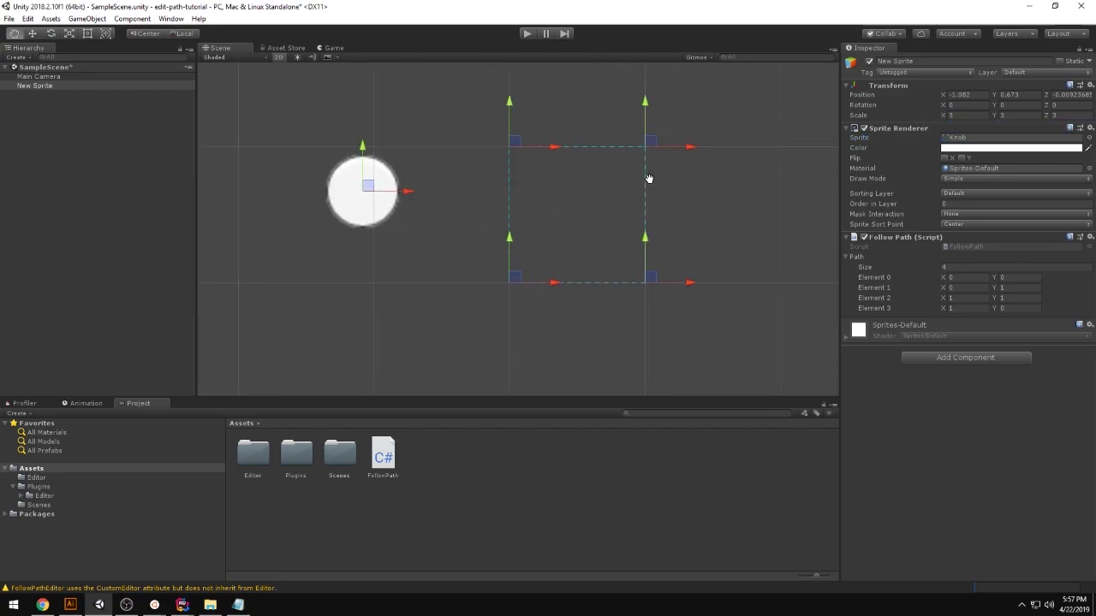
scroll(513, 214, down, 1)
scroll(582, 171, down, 2)
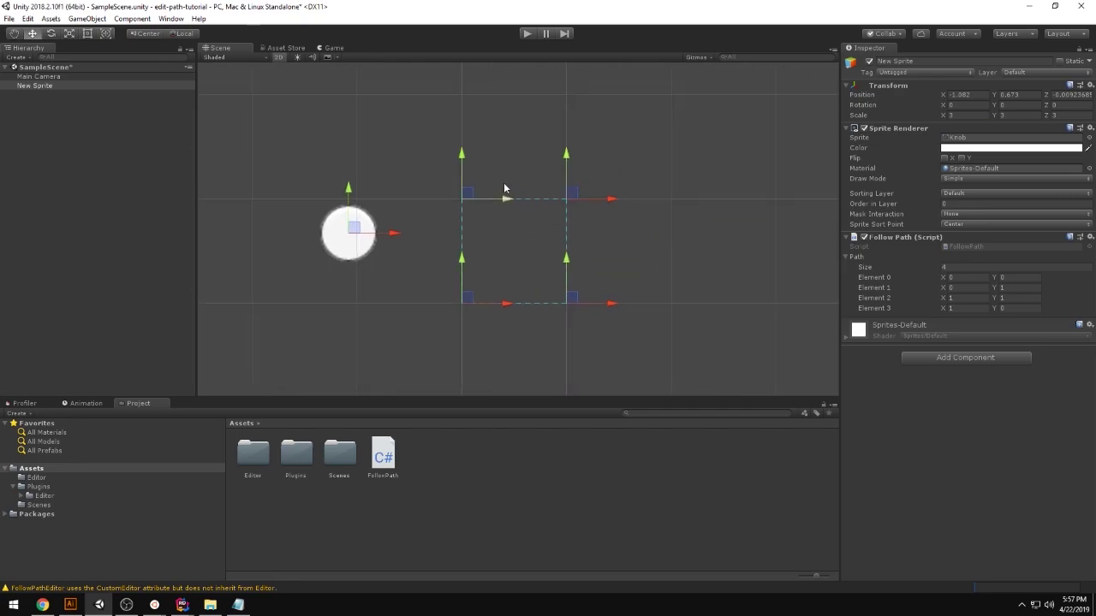
scroll(533, 197, up, 1)
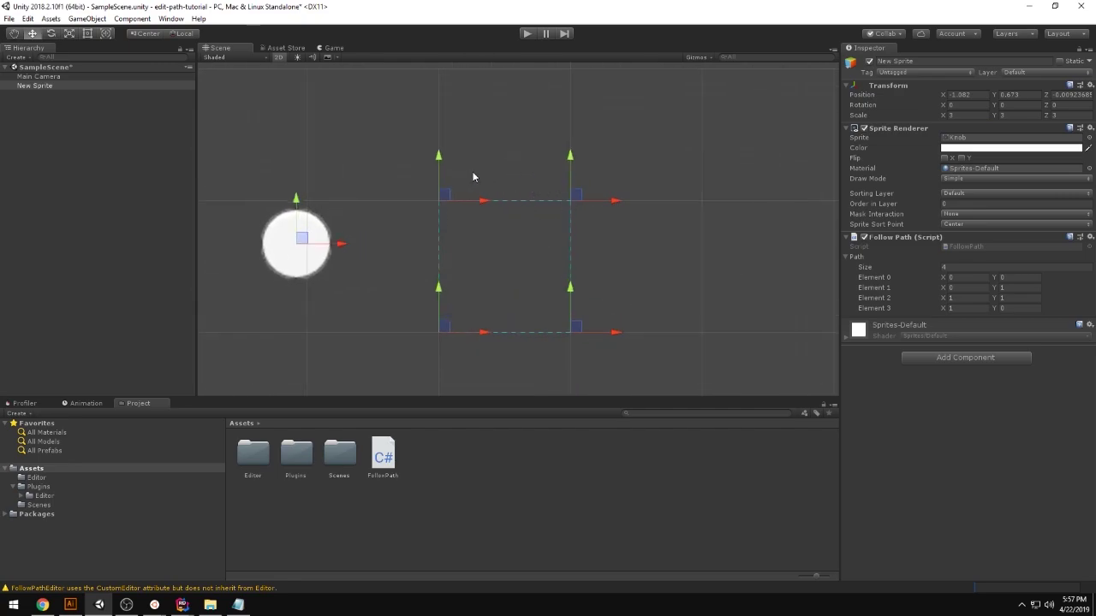
mouse_move(579, 194)
mouse_down()
mouse_move(572, 149)
mouse_move(650, 113)
mouse_move(724, 162)
mouse_up()
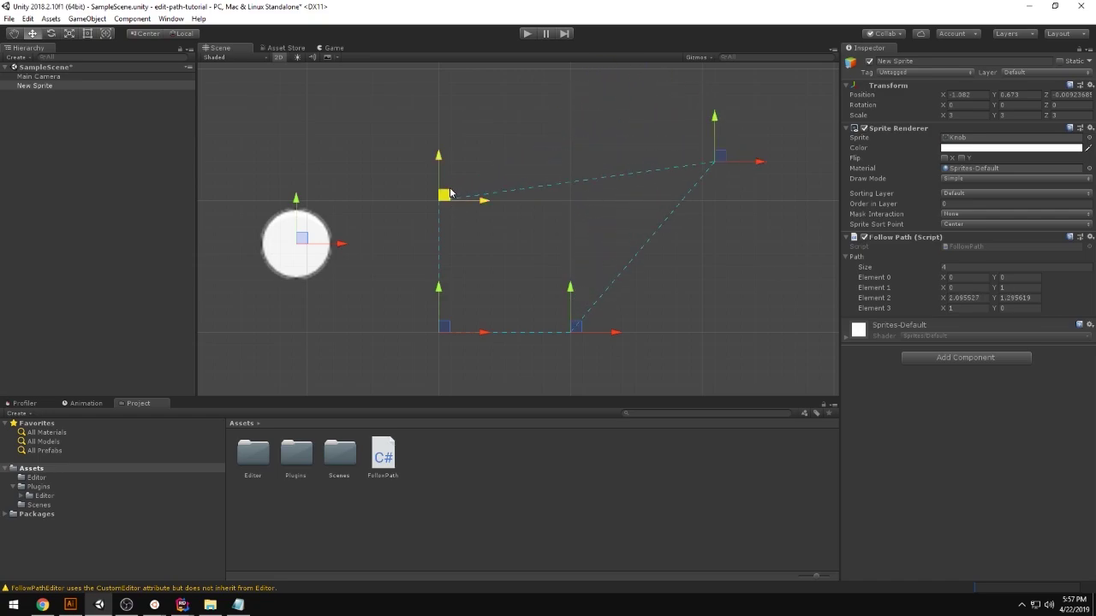
mouse_move(445, 196)
mouse_down()
mouse_move(457, 120)
mouse_move(396, 109)
mouse_up()
drag(575, 316, 731, 355)
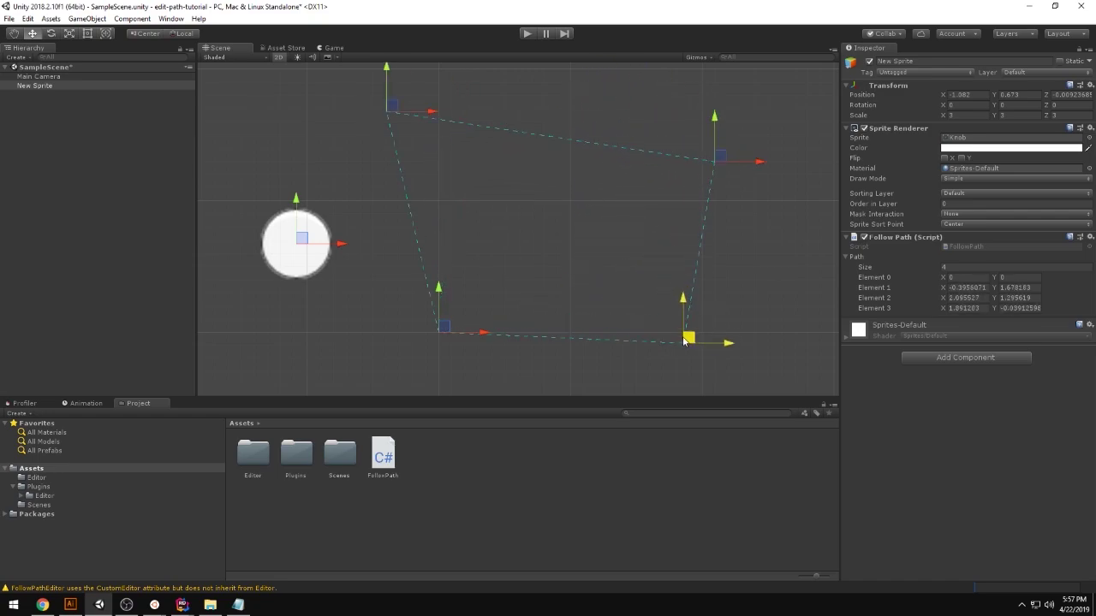
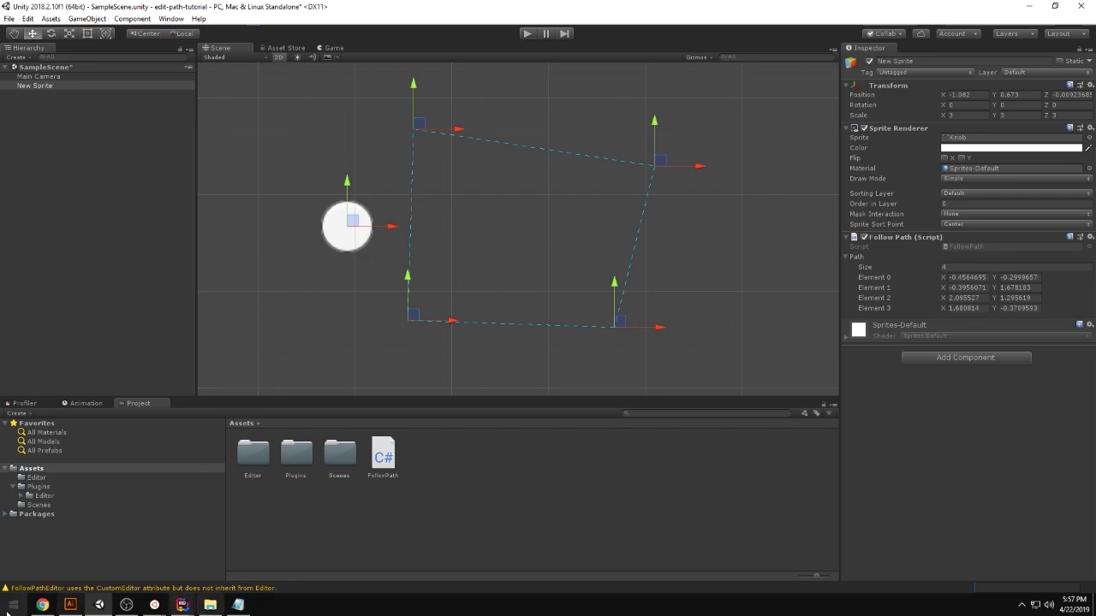
Alt+Tab from Unity to FollowPathEditor.cs in Rider
key(alt+Tab)
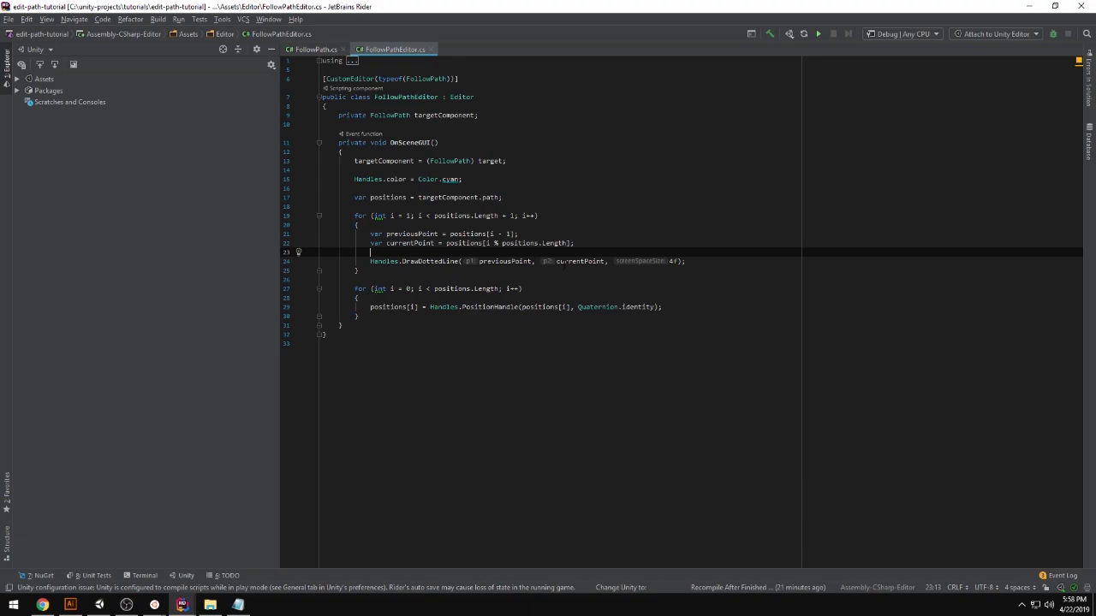
After the first loop, declare var polygonPoints = new Vector3[positions.Length];
key(Down)
key(End)
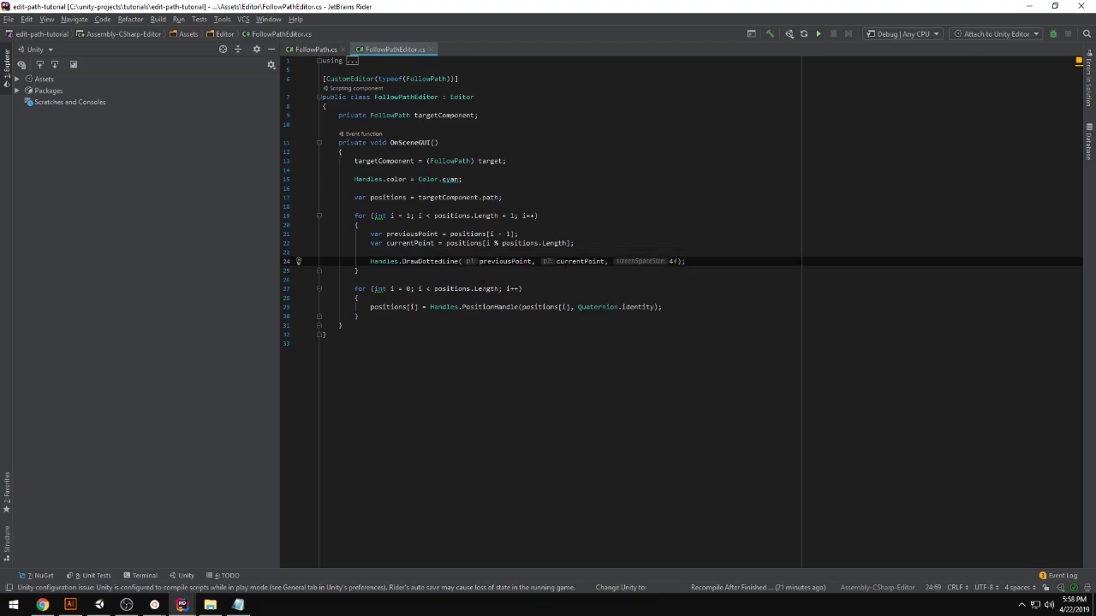
click(482, 280)
key(Return)
key(Return)
key(Up)
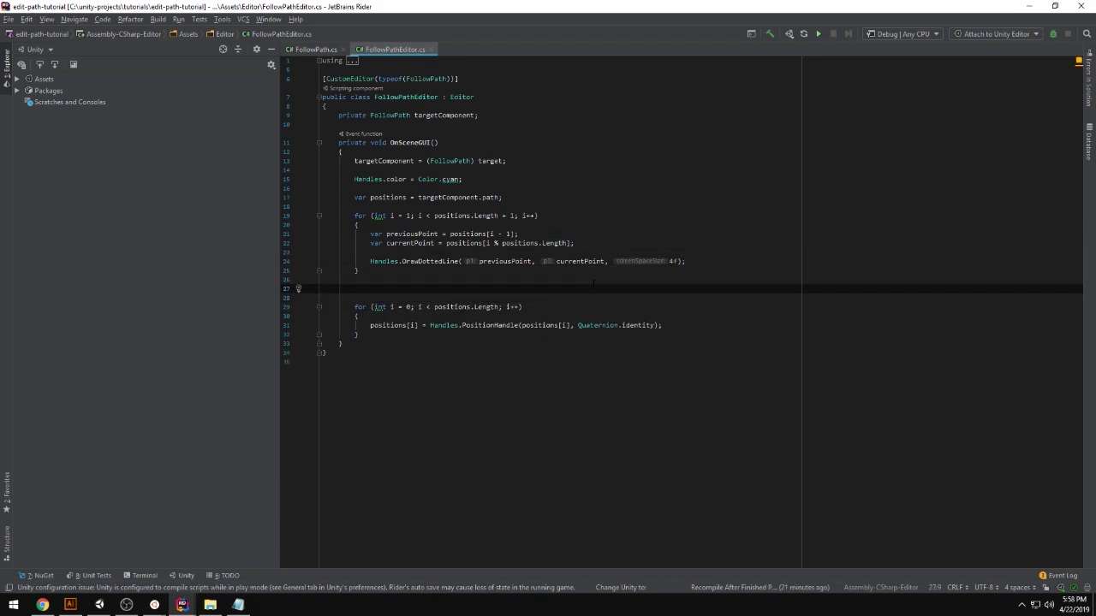
text(var poly)
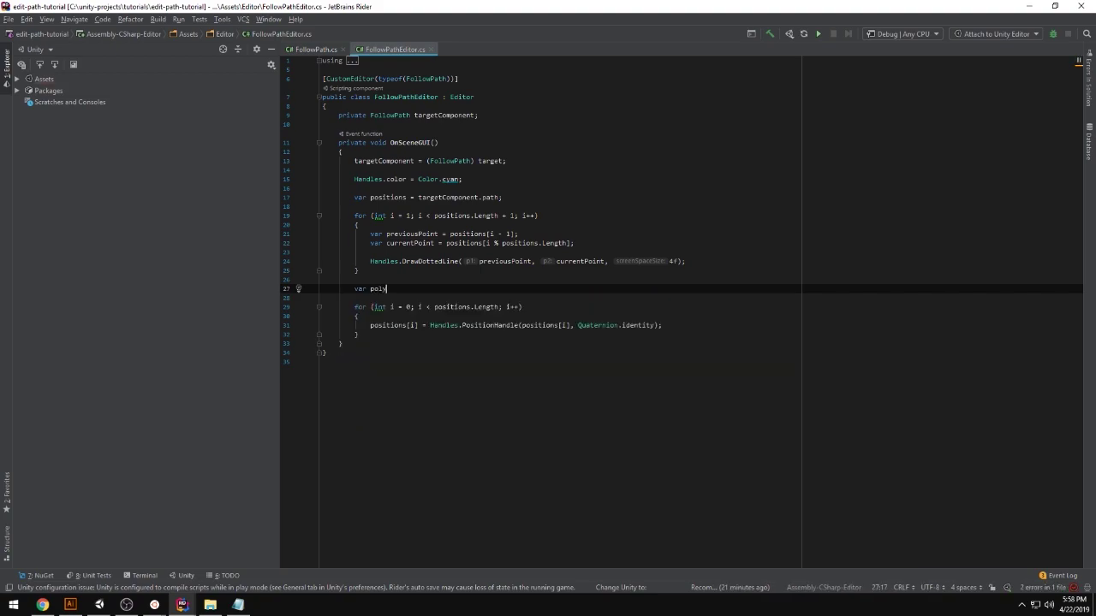
text(gonPoints = new Vector3()
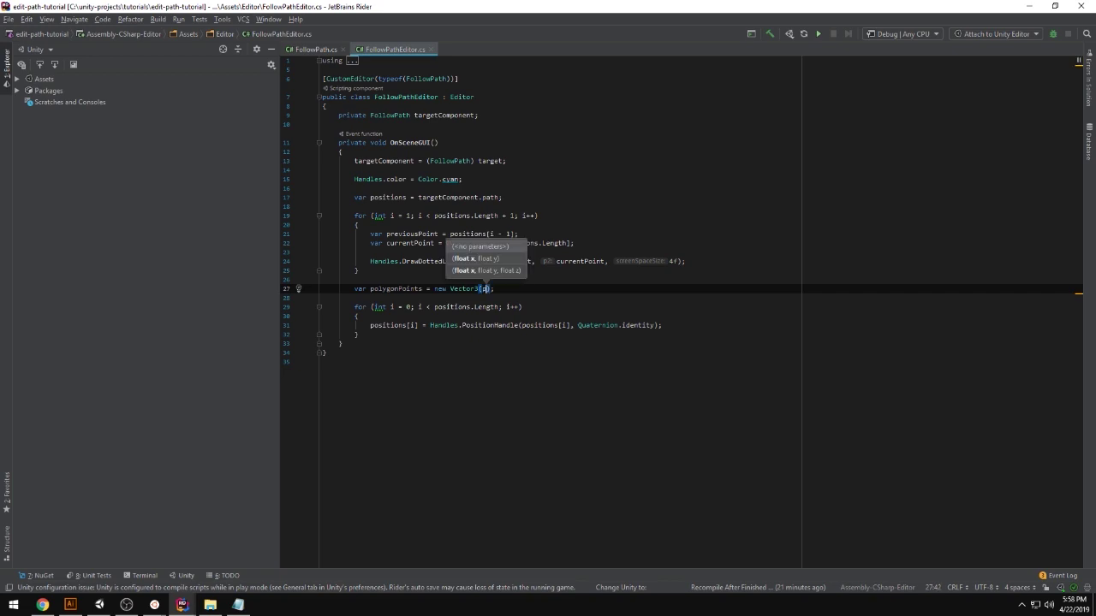
text(positi)
key(Return)
text(.L)
key(Return)
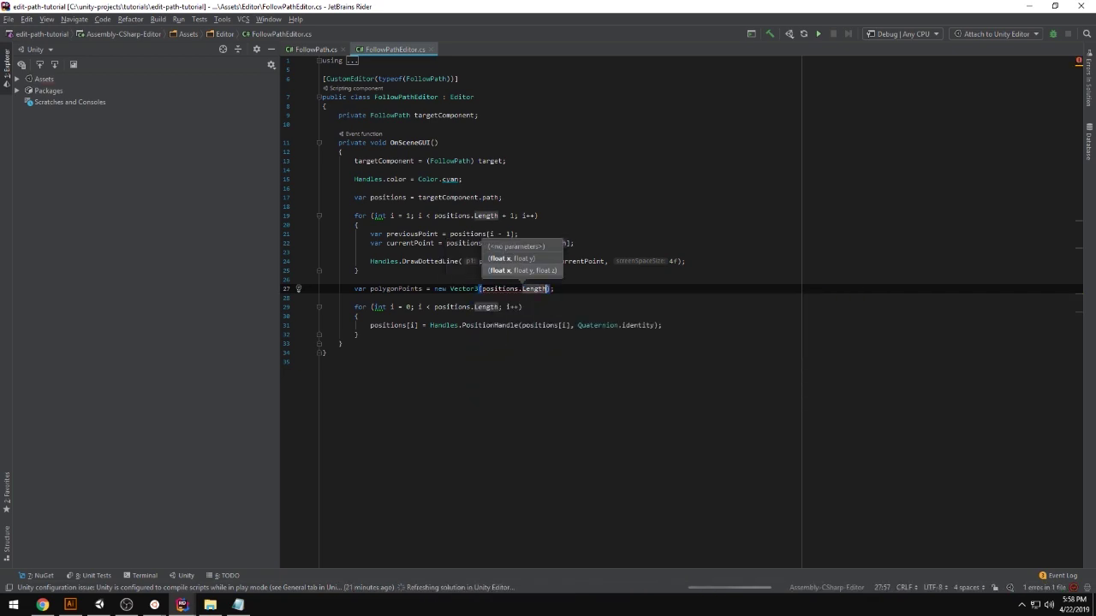
key(BackSpace)
text(])
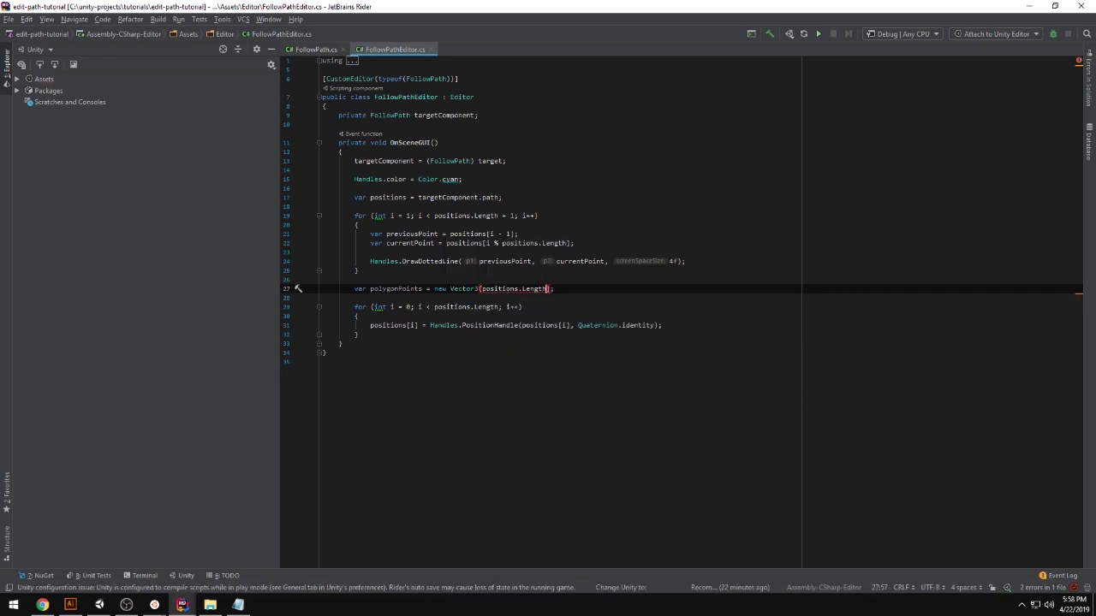
key(ctrl+Left)
key(ctrl+Left)
key(ctrl+Left)
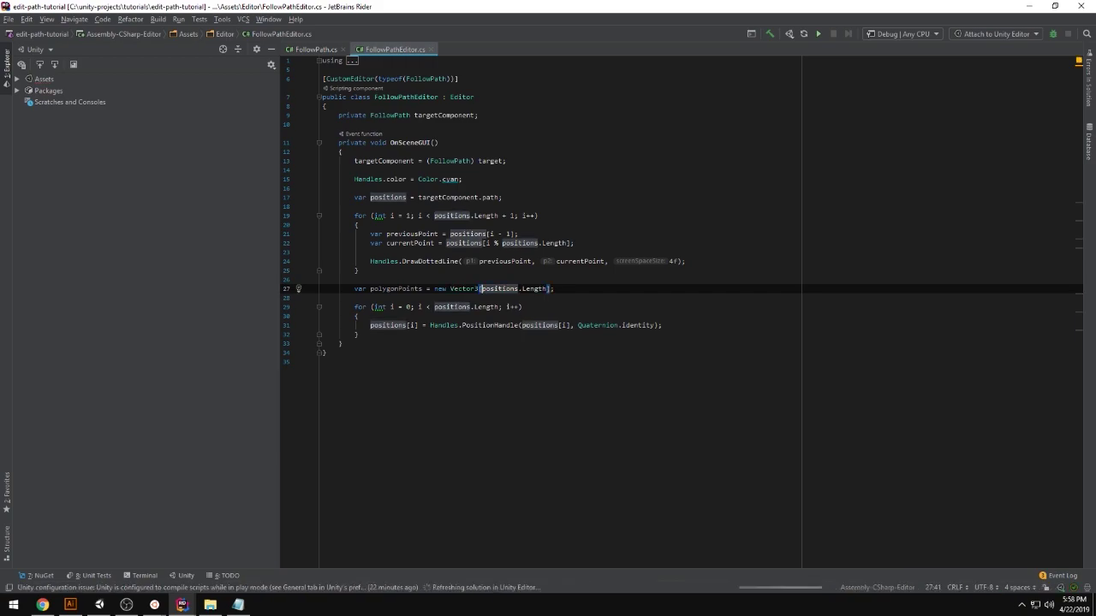
key(BackSpace)
text([)
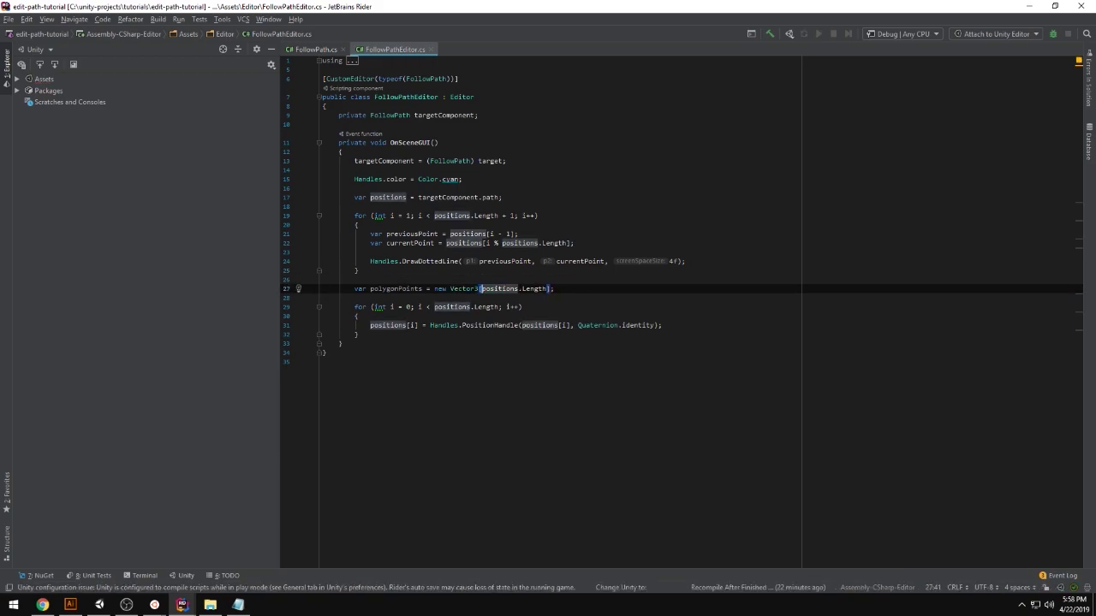
key(ctrl+Right)
key(ctrl+Right)
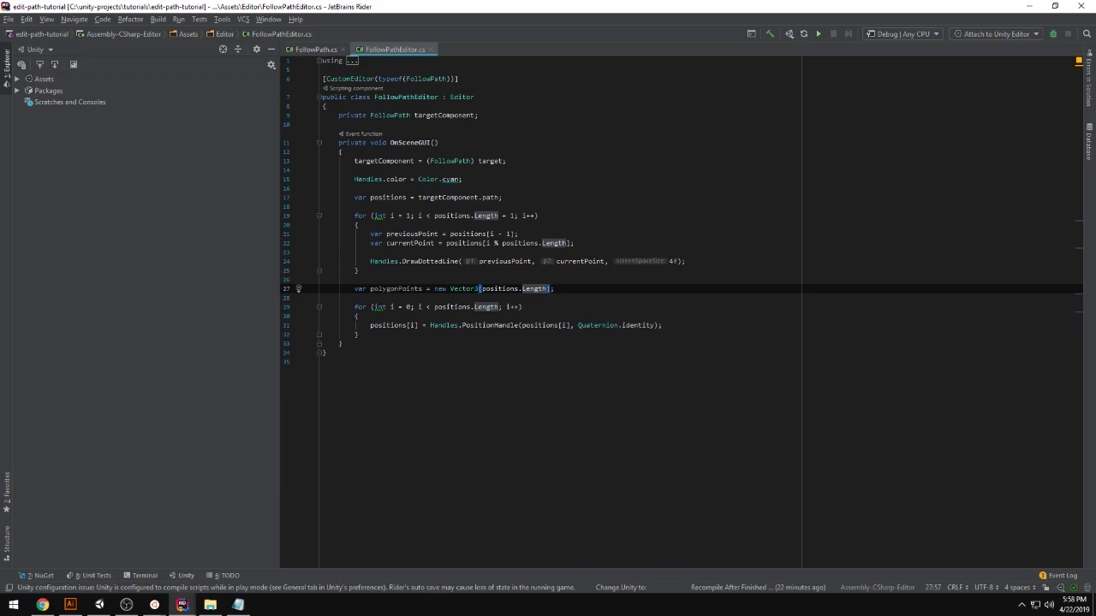
Inside the second loop, add polygonPoints[i] = positions[i]; to copy each position
key(Down)
key(Down)
key(Down)
key(End)
key(Return)
key(Return)
key(Up)
text(poly)
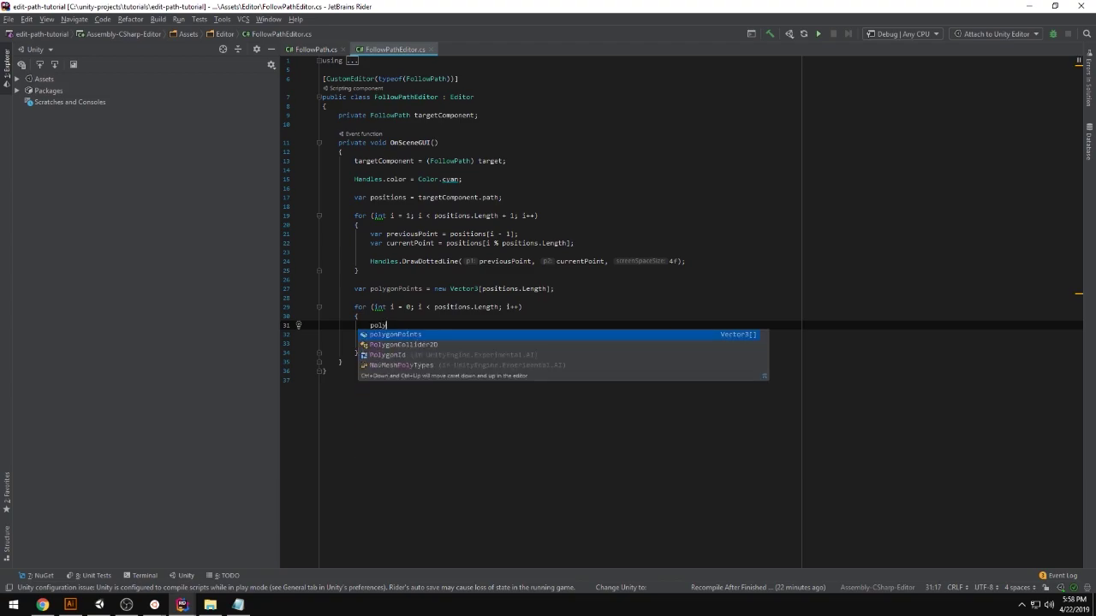
key(Return)
text([i] )
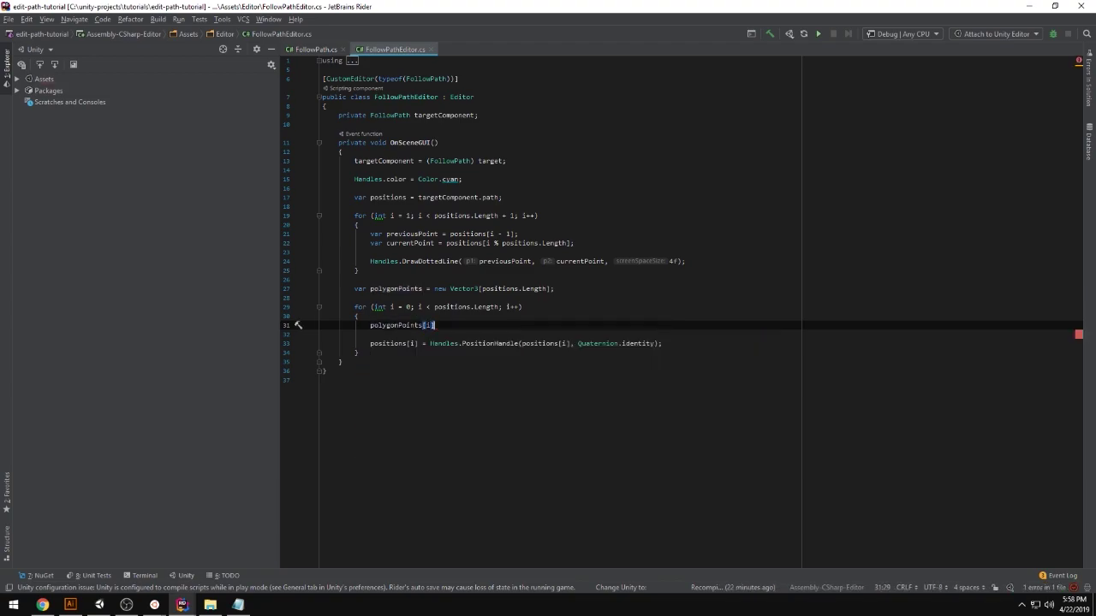
text(= pos)
key(Return)
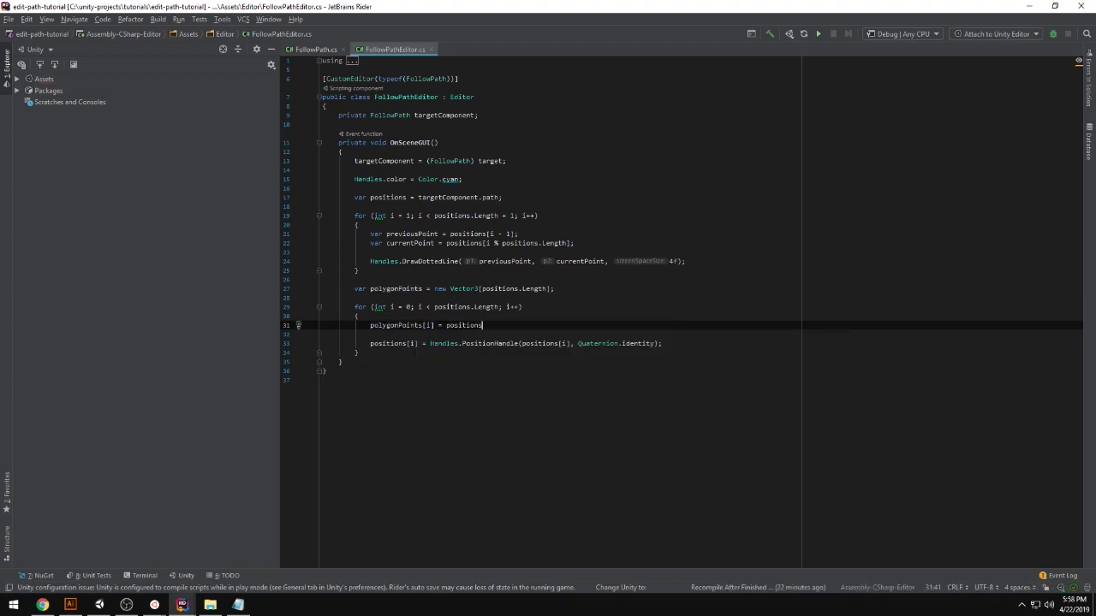
text([i];)
click(357, 352)
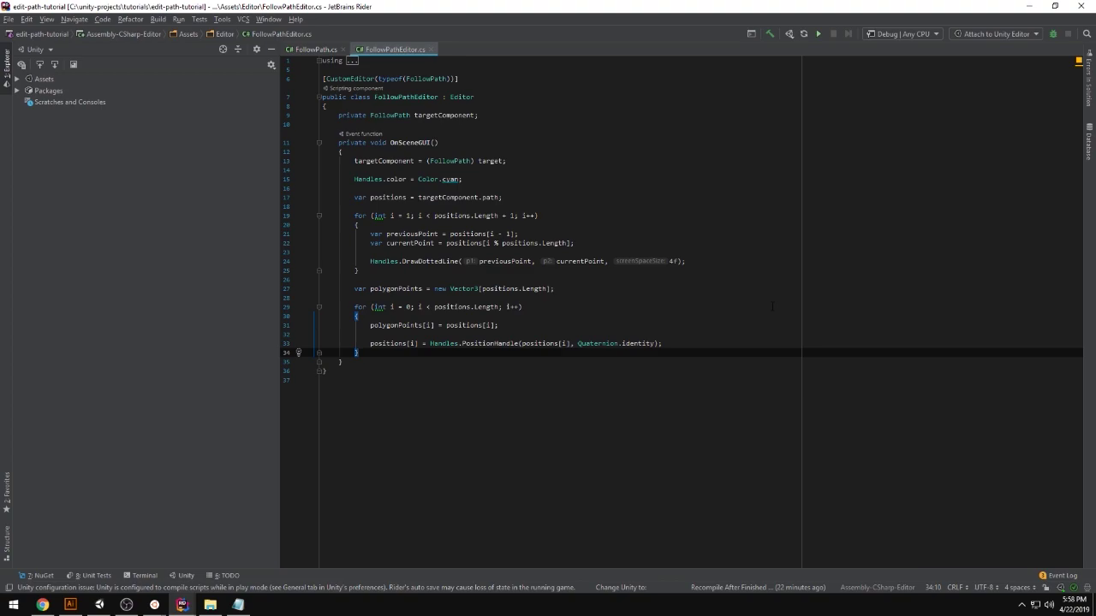
key(Return)
key(Return)
Below the second loop, add Handles.color = new Color(0, 1, 1, .2f);
text(Handles.)
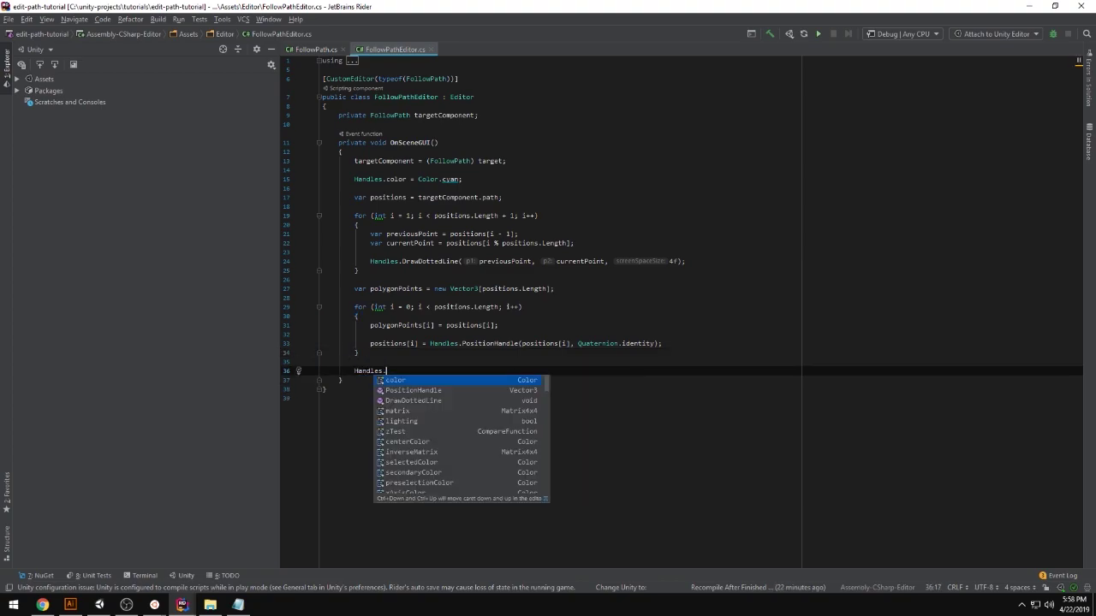
key(Return)
text(n)
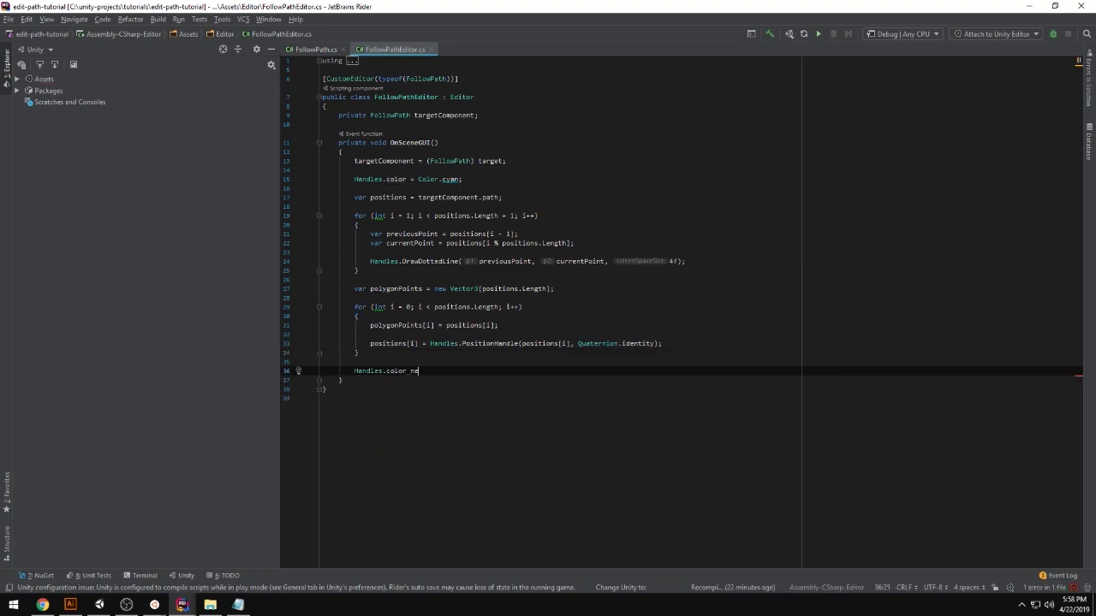
text(e)
key(Return)
text(()
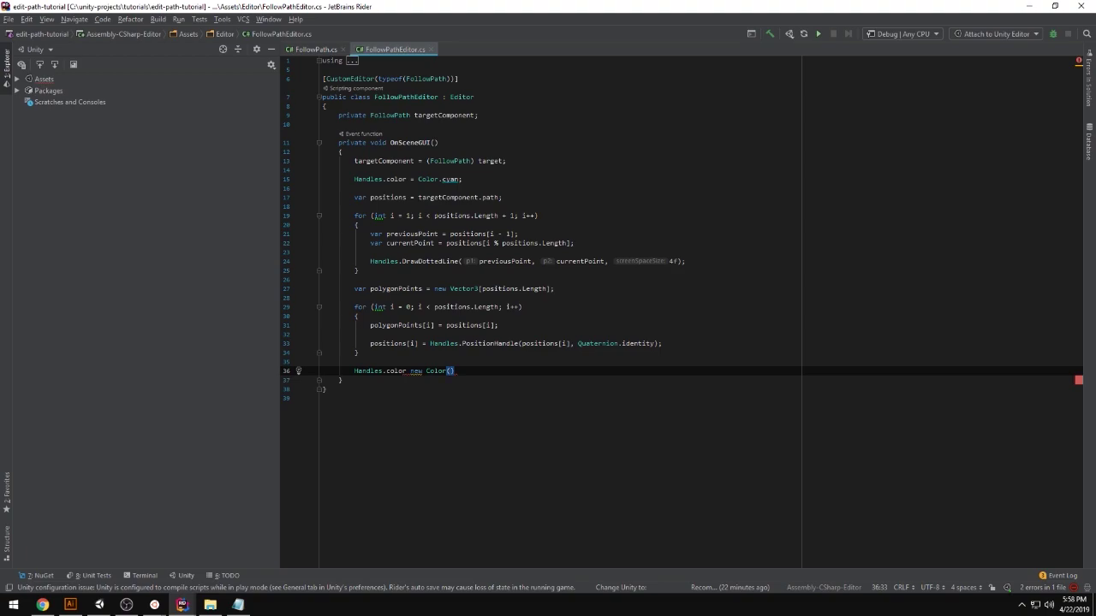
text(0, 1, )
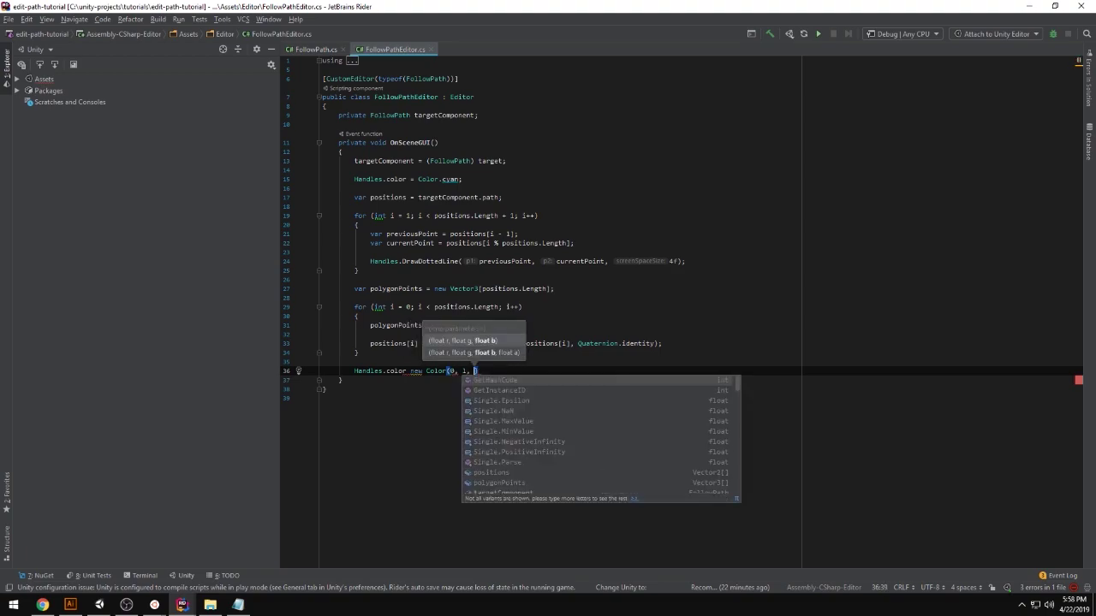
text(1, .2)
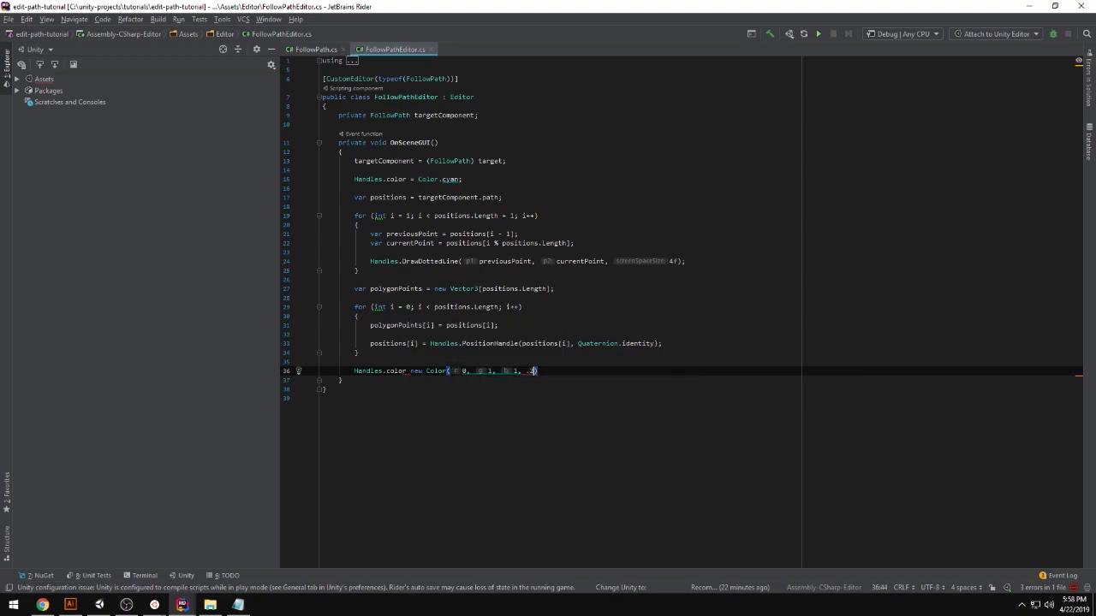
text(f);)
key(Up)
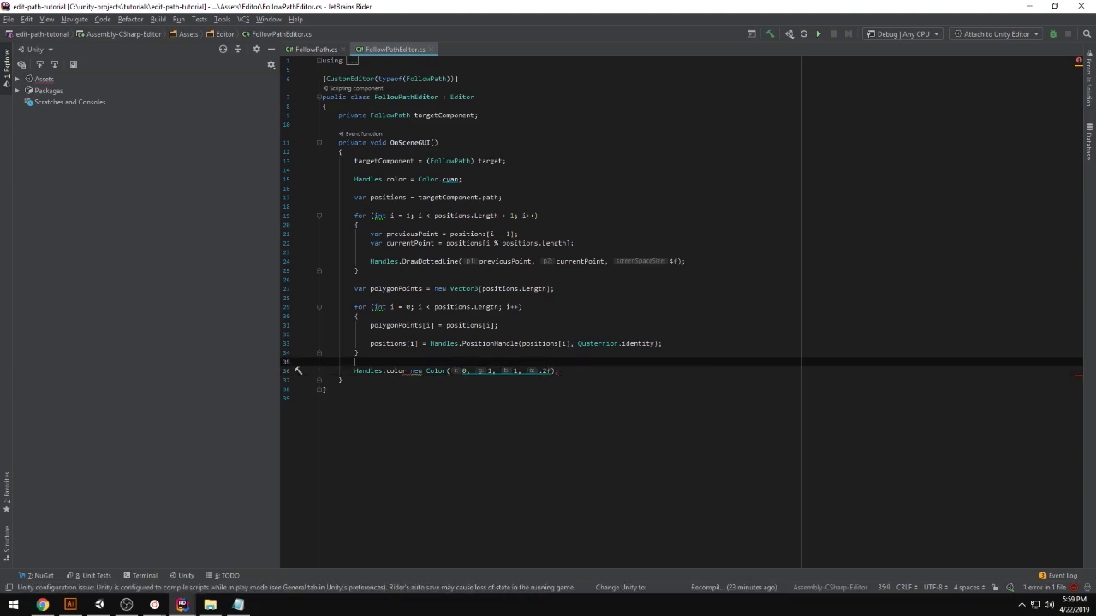
key(Down)
key(ctrl+Right)
key(ctrl+Right)
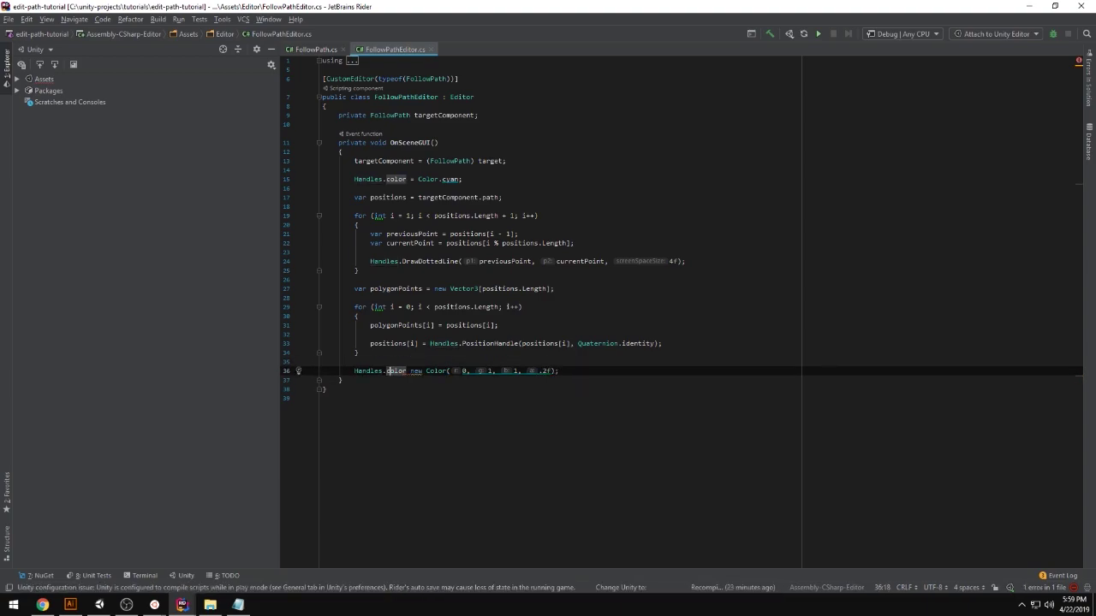
key(ctrl+Right)
text(=)
key(End)
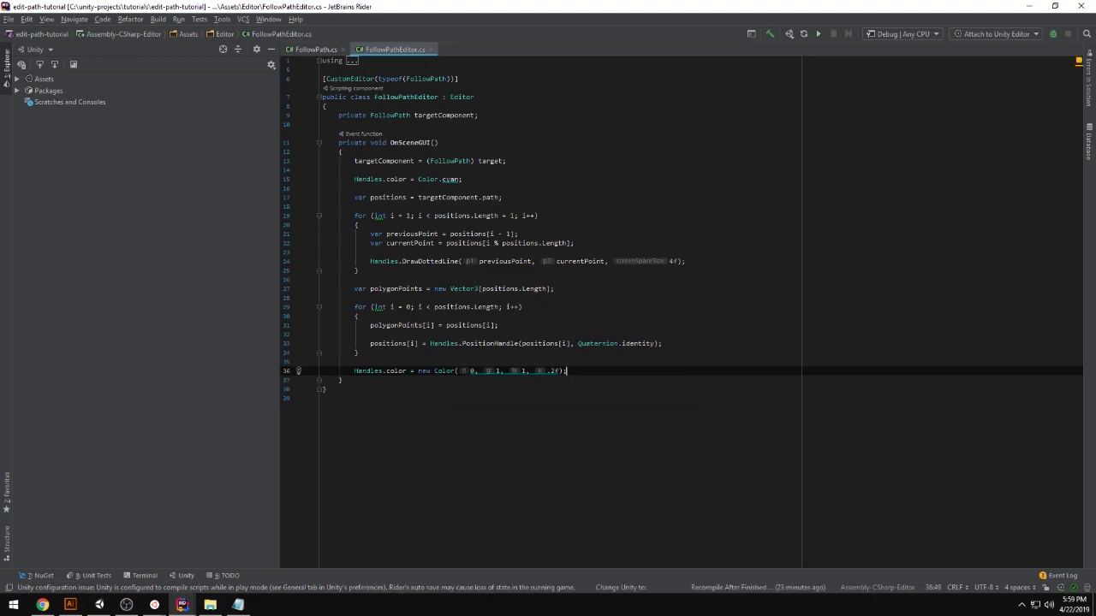
Add Handles.DrawAAConvexPolygon(polygonPoints); on the next line
key(Return)
text(Handl)
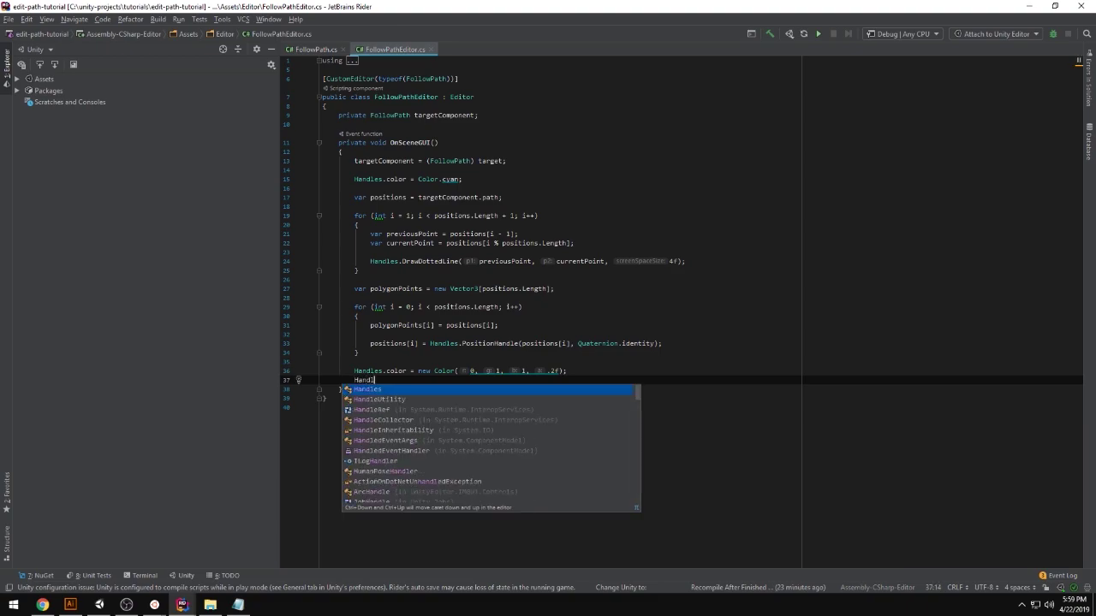
text(es.DrawA)
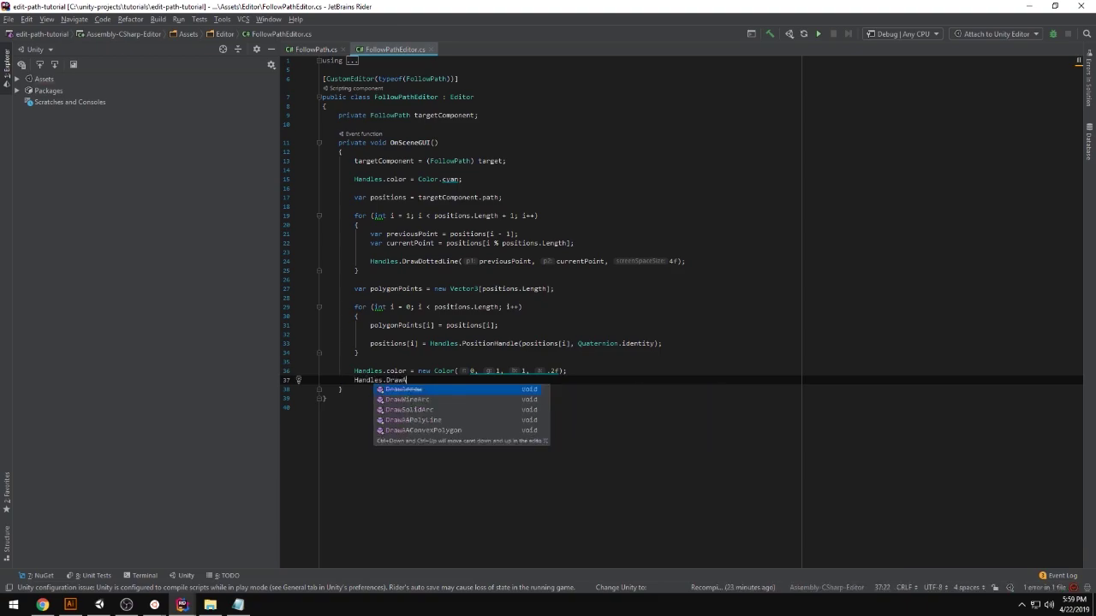
text(ACo)
key(Return)
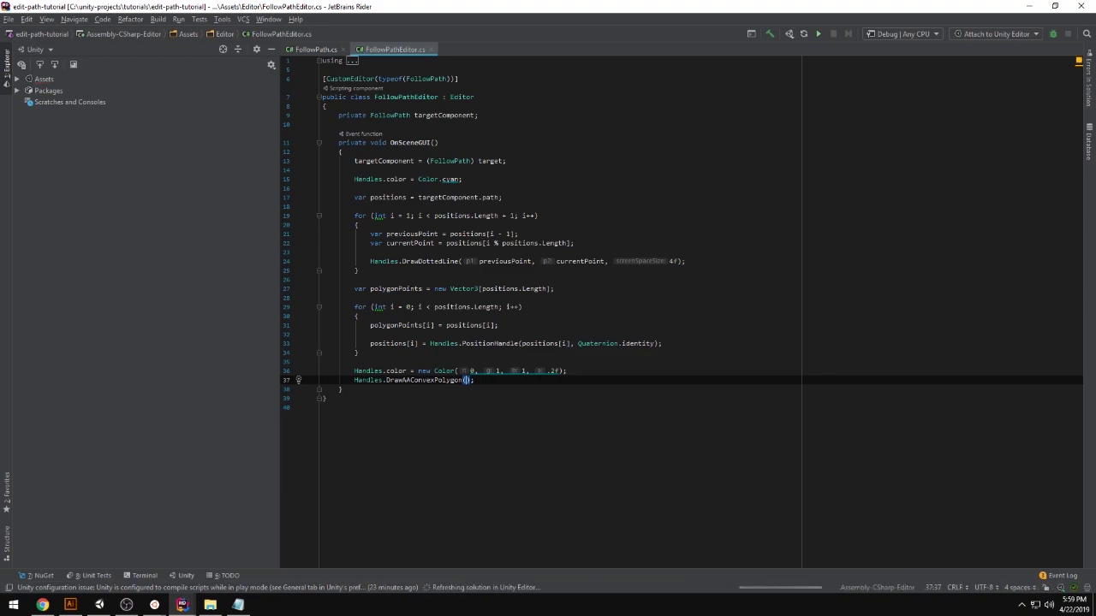
text(pol)
key(Return)
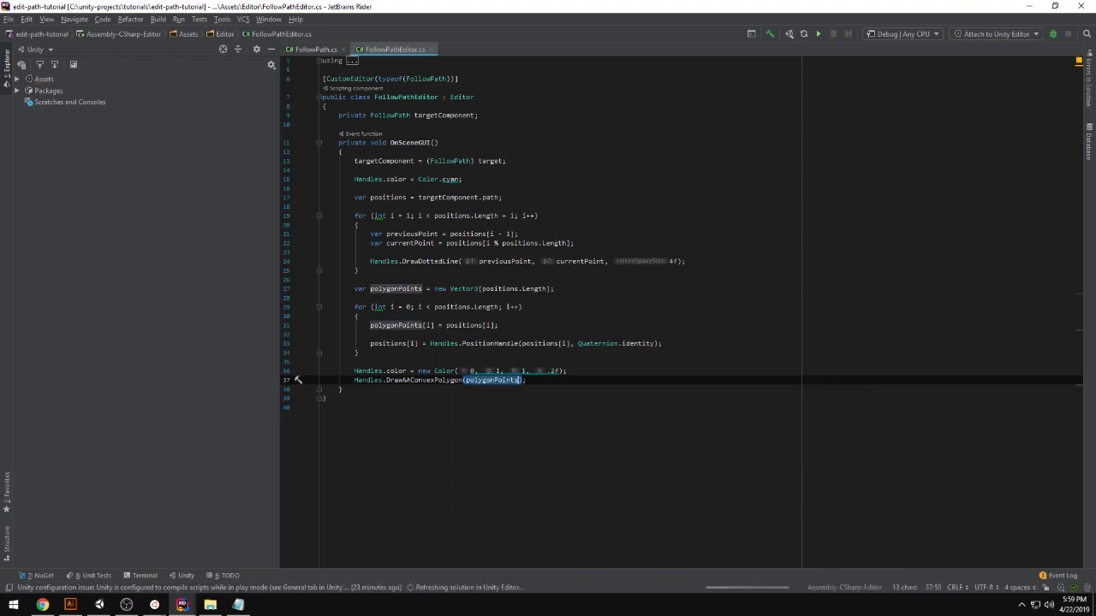
key(End)
key(Return)
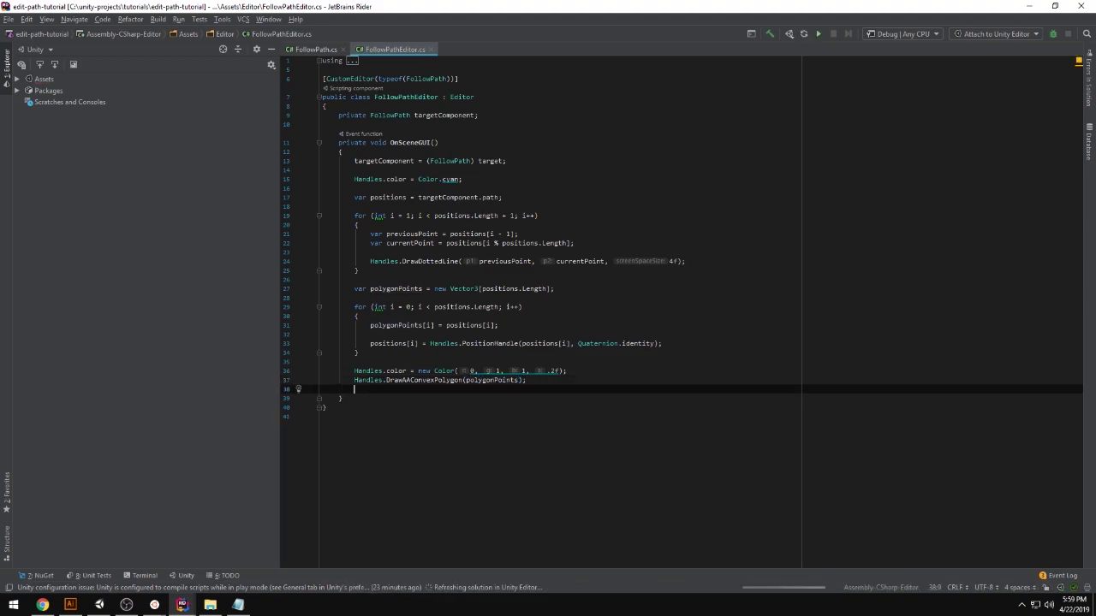
key(Return)
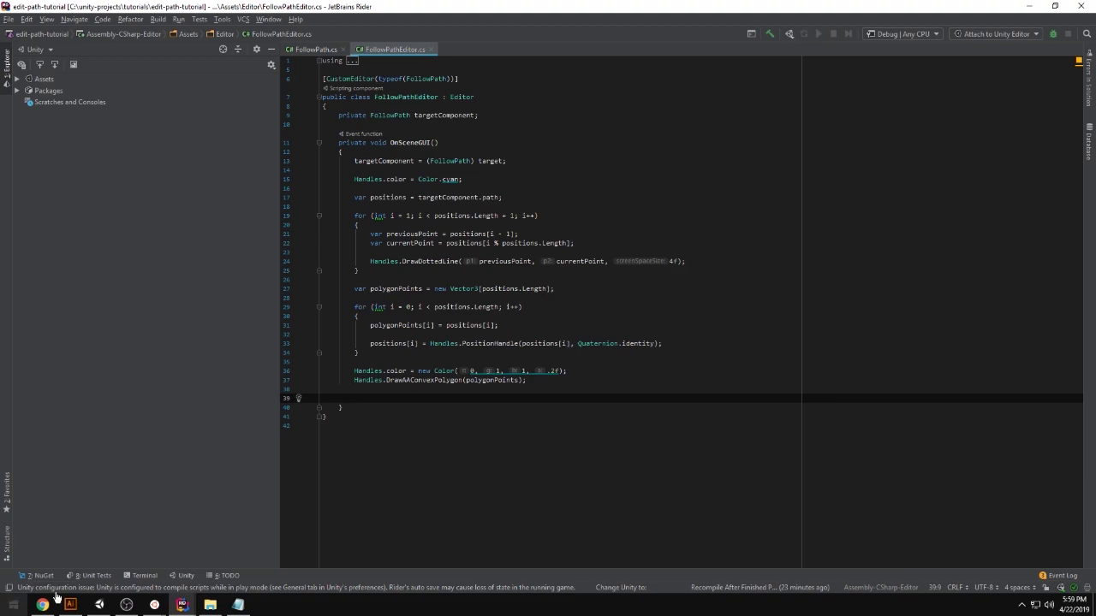
In Unity, drag the bottom-right, bottom-left and top-left path points to new positions
click(99, 605)
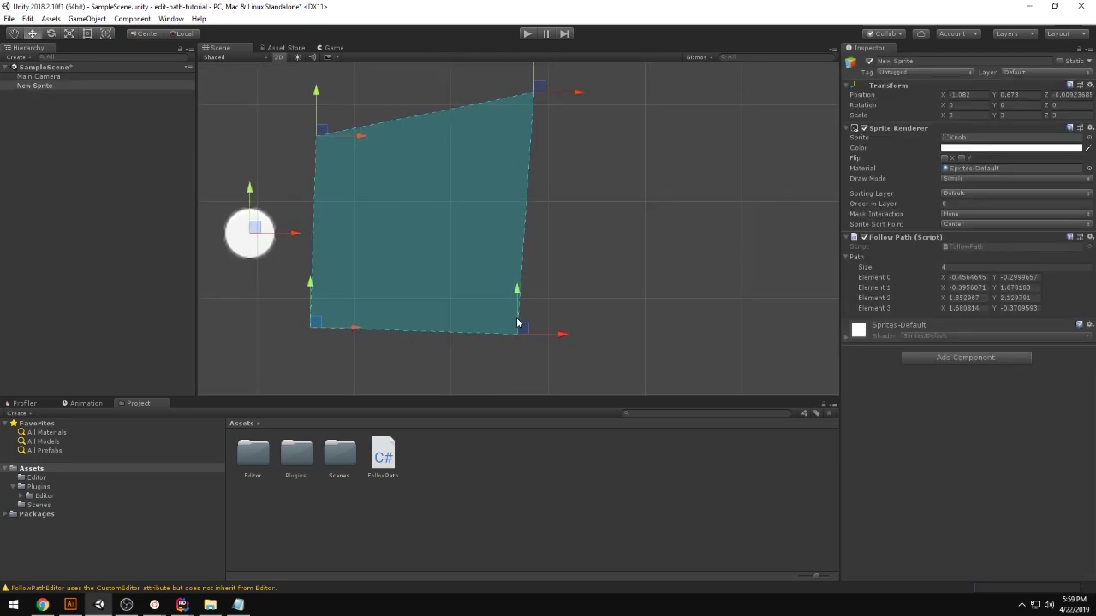
drag(516, 317, 651, 289)
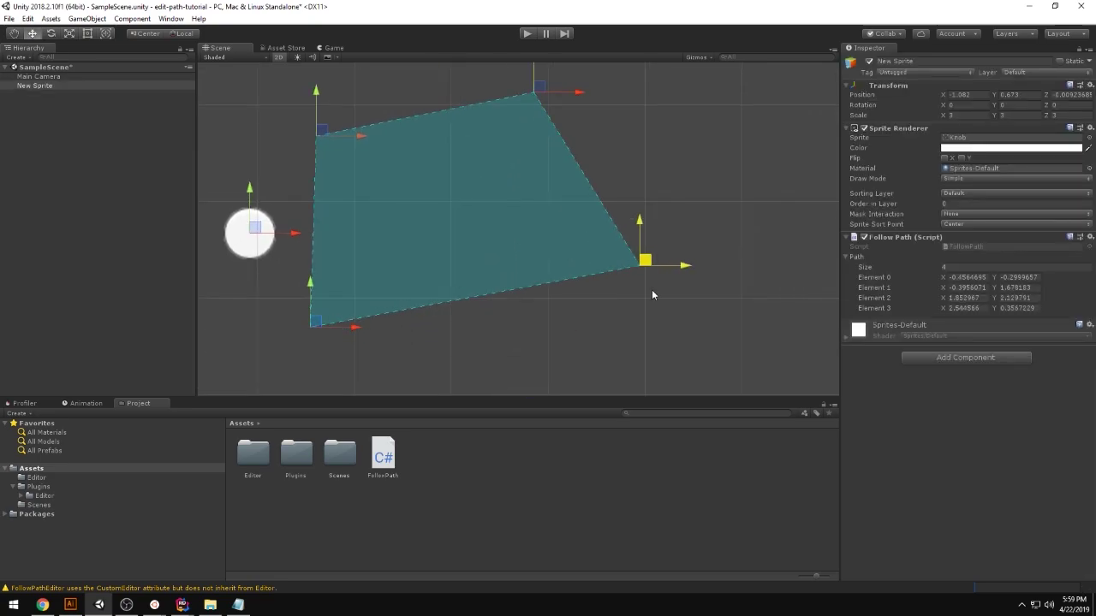
drag(312, 325, 435, 320)
mouse_move(319, 133)
mouse_down()
mouse_move(514, 120)
mouse_move(476, 175)
mouse_up()
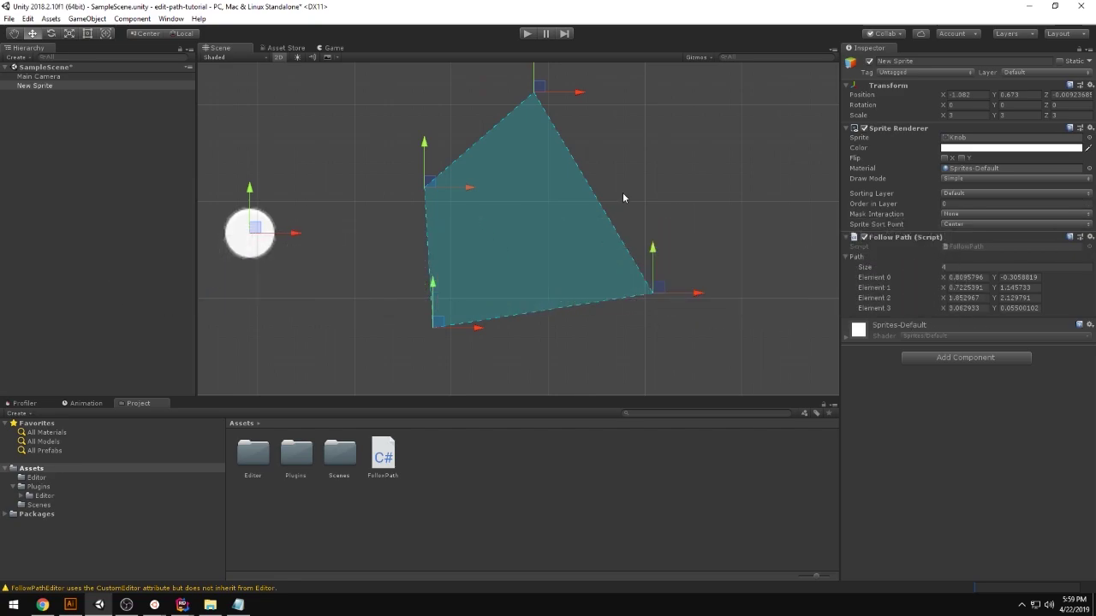
middle_drag(439, 154, 423, 184)
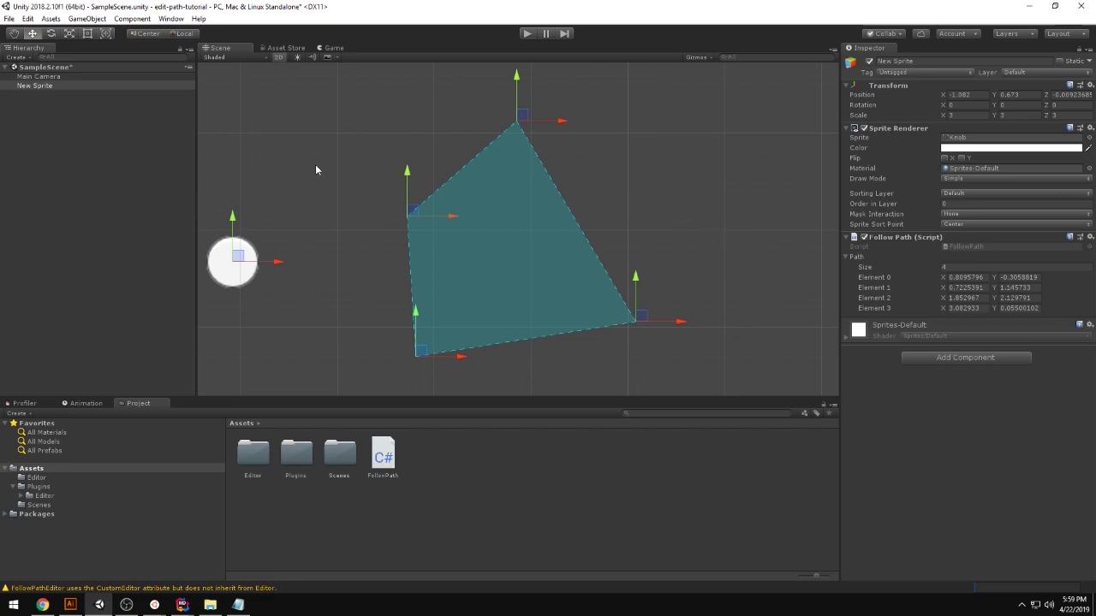
middle_drag(315, 170, 336, 195)
Save the scene with Ctrl+S and reselect the sprite to show its path
key(ctrl+s)
right_click(61, 66)
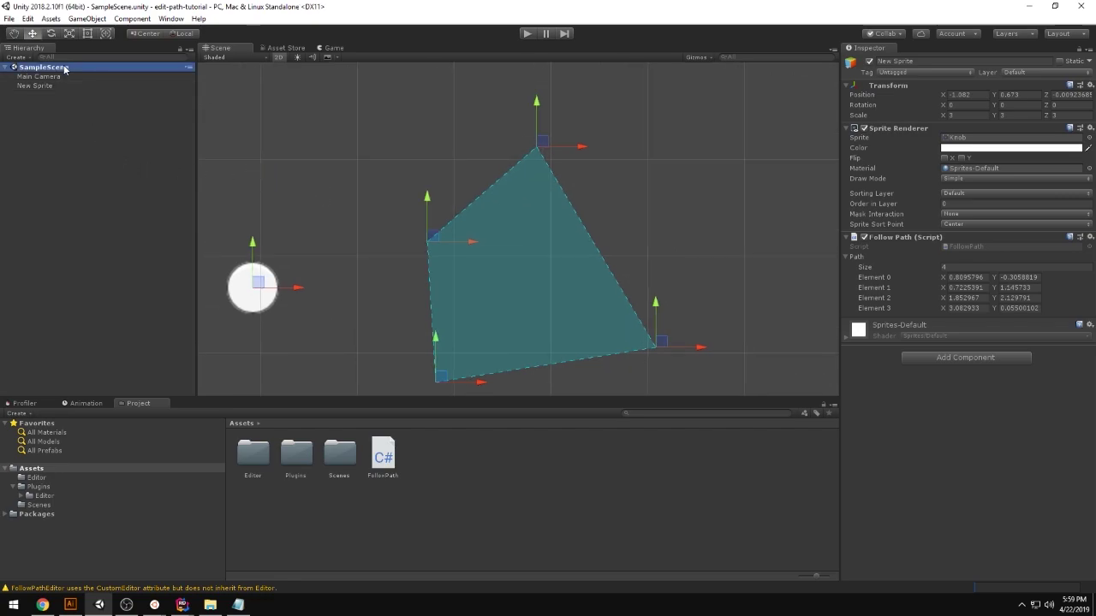
click(49, 469)
click(258, 313)
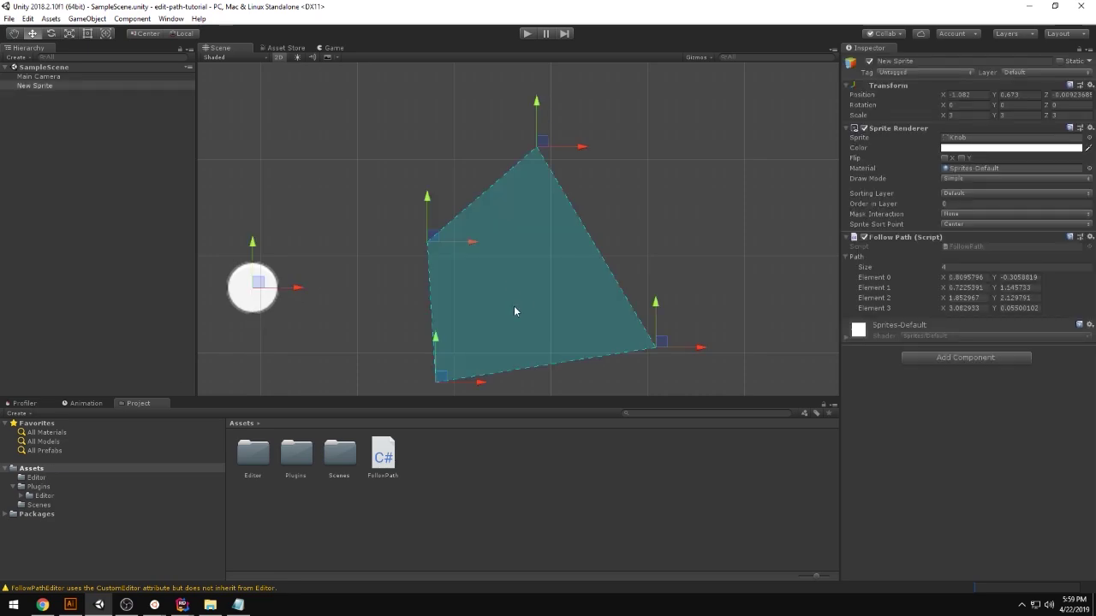
middle_drag(591, 240, 600, 183)
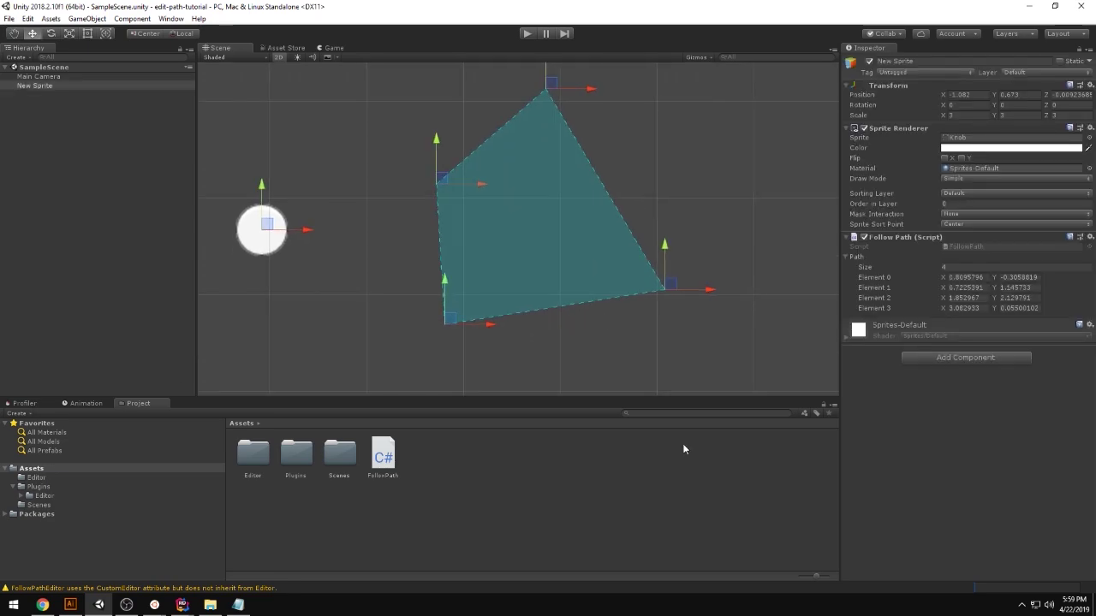
Open the Scenes folder in the Project panel and check SampleScene's context menu
double_click(339, 453)
click(257, 454)
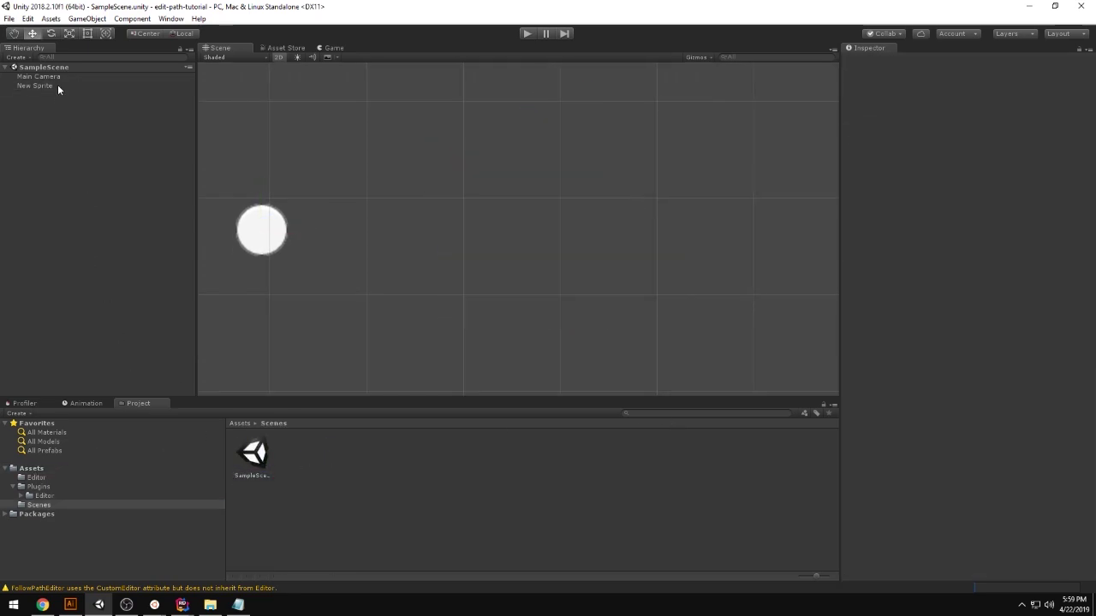
click(57, 86)
right_click(250, 454)
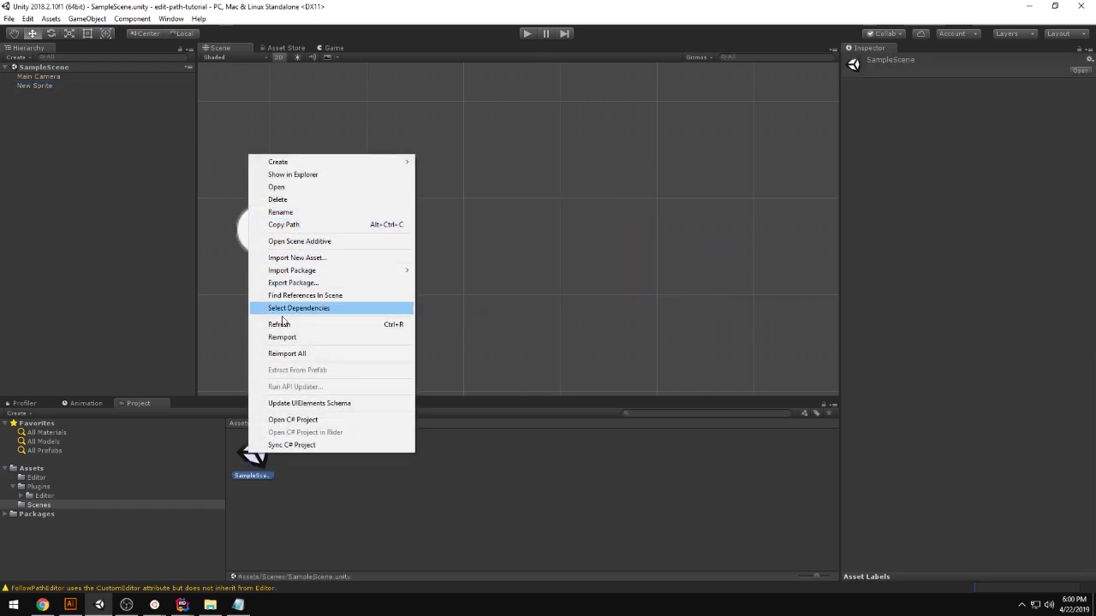
click(283, 324)
click(63, 77)
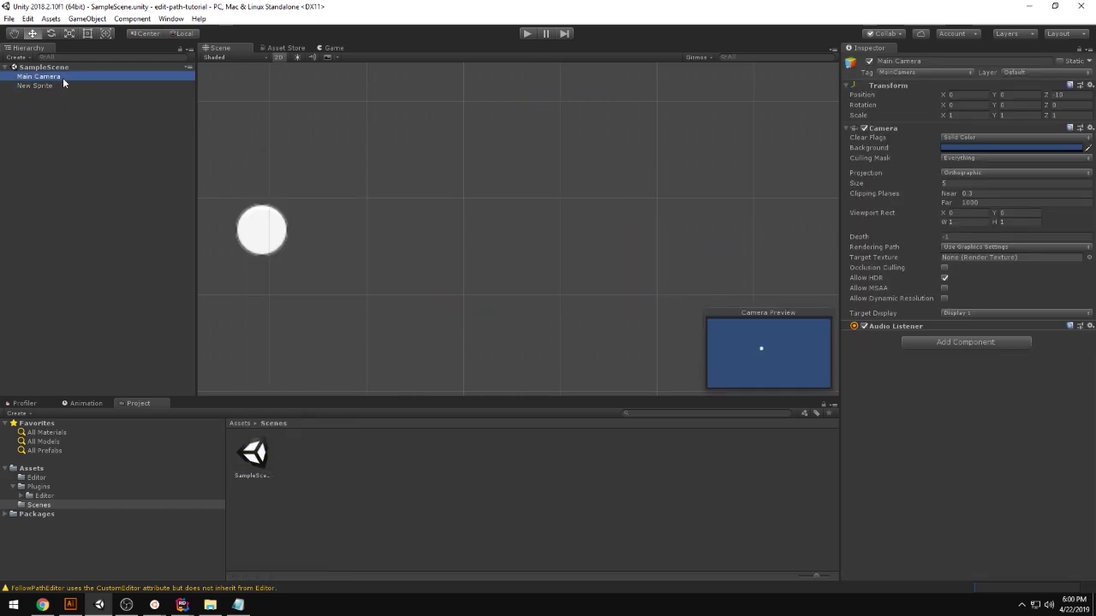
right_click(105, 67)
click(377, 149)
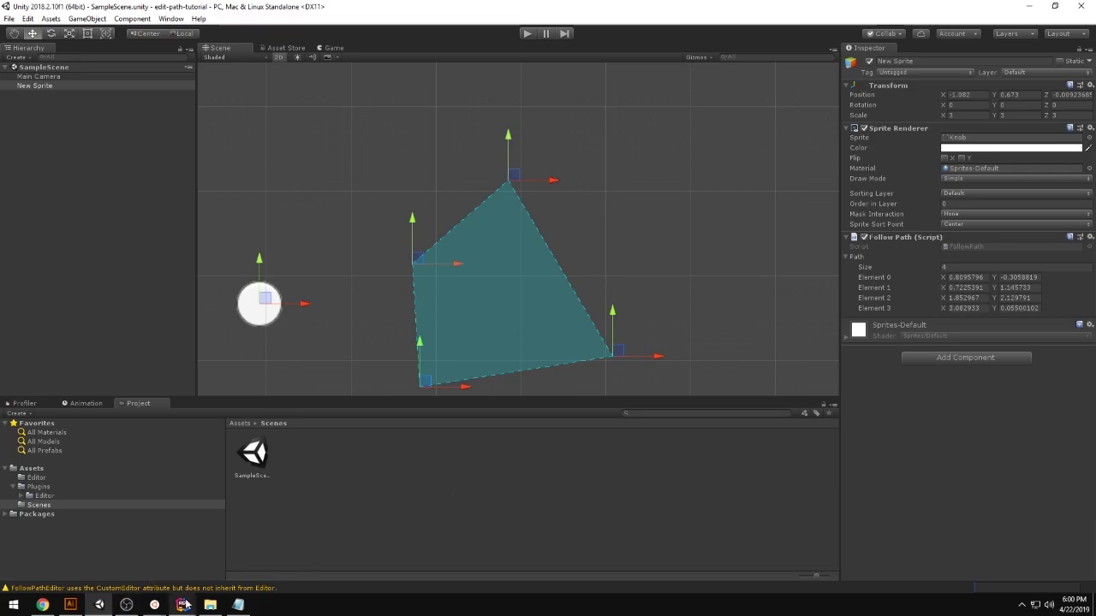
Return to FollowPathEditor.cs in Rider from the taskbar
mouse_move(182, 605)
click(257, 540)
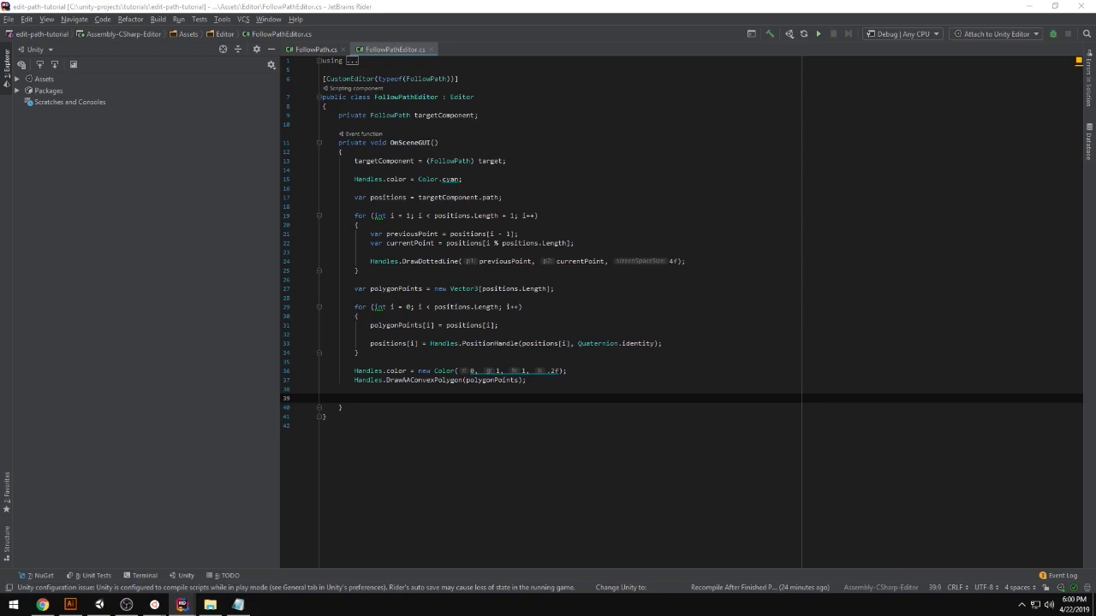
On line 39, add if (GUI.changed) { EditorUtility.SetDirty(targetComponent); }
click(460, 379)
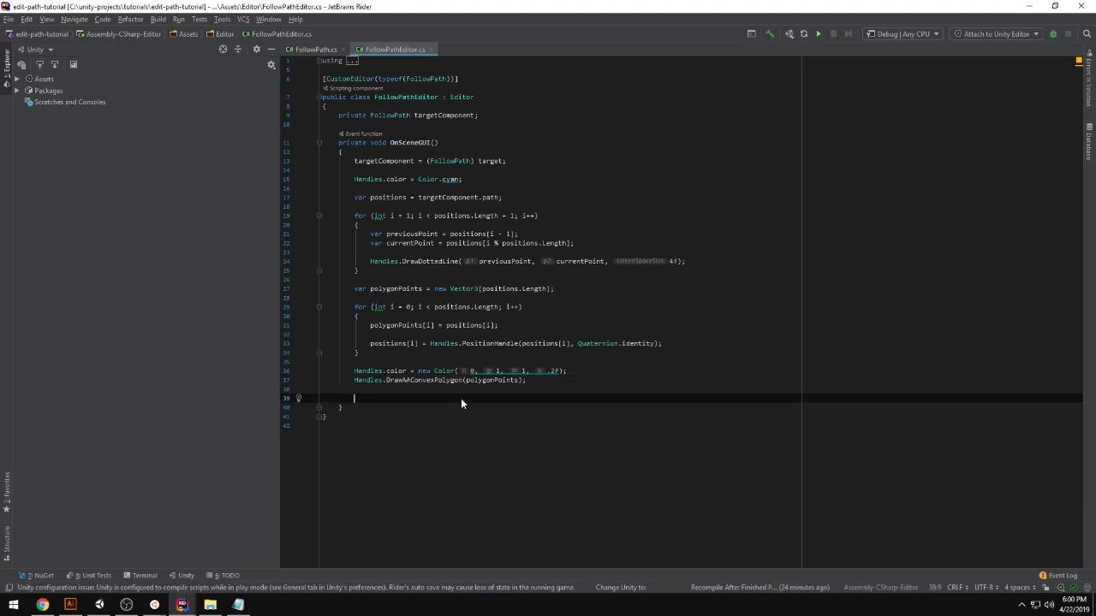
click(461, 398)
text(if (GUI)
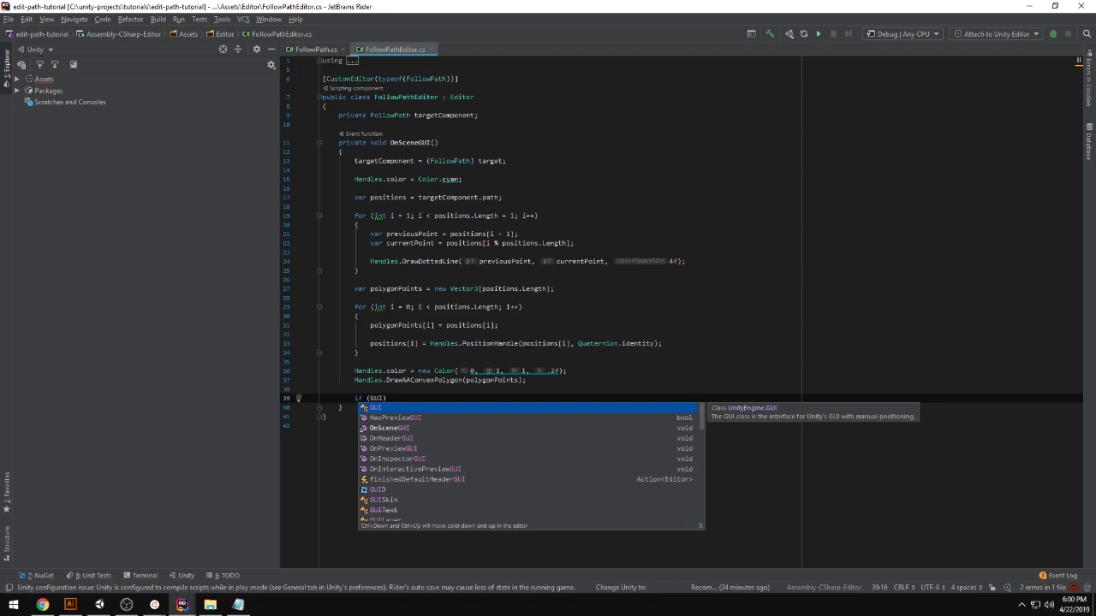
text(.)
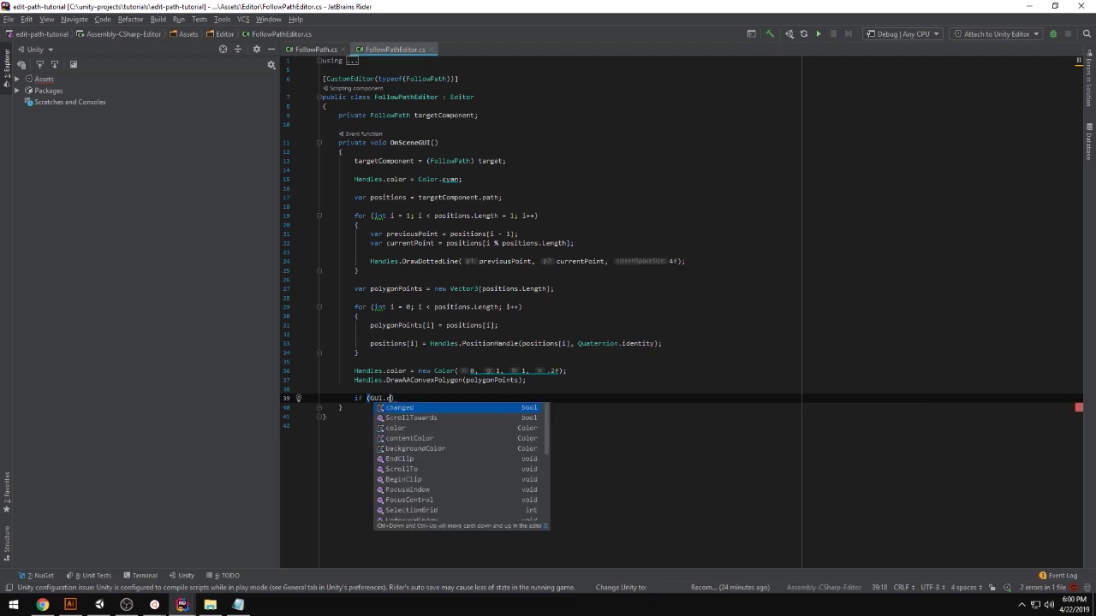
text(chan)
key(Return)
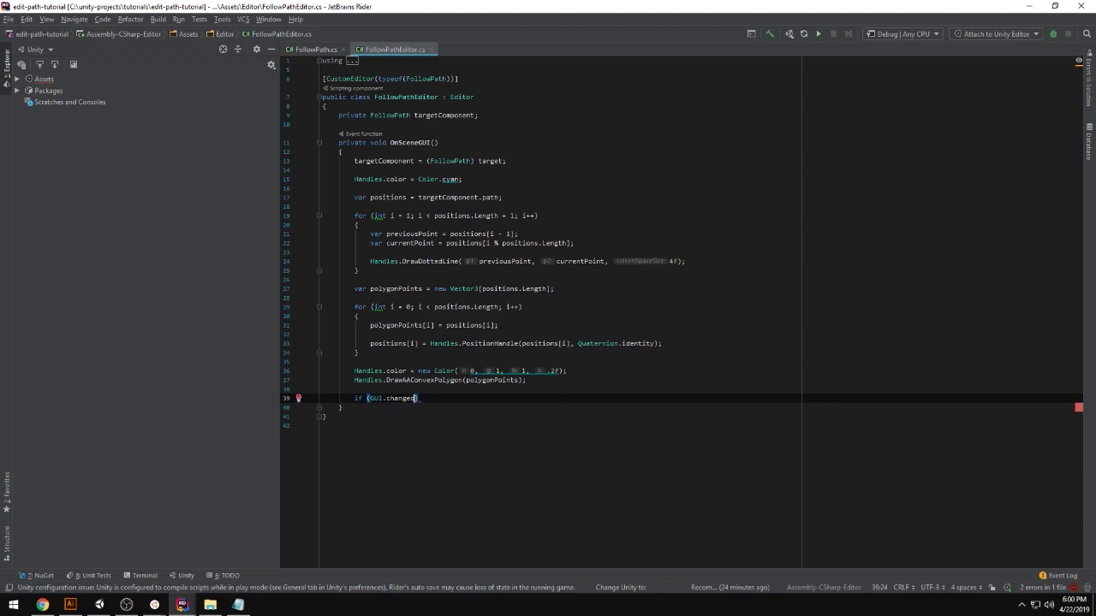
key(ctrl+shift+Return)
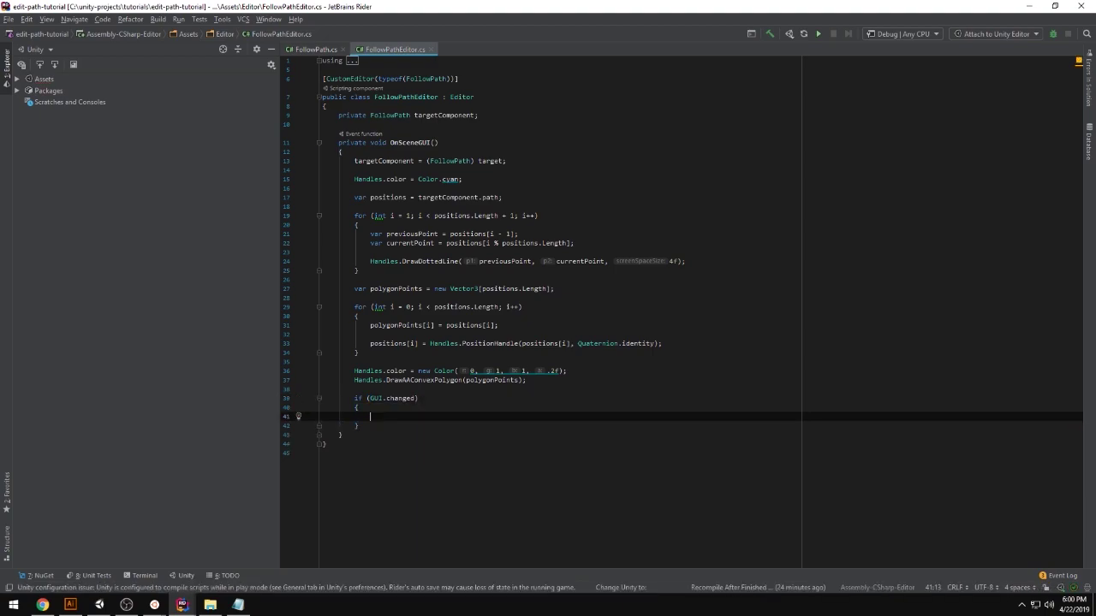
text(EditorU)
key(Return)
text(.SetD)
key(Return)
text(targ)
key(Return)
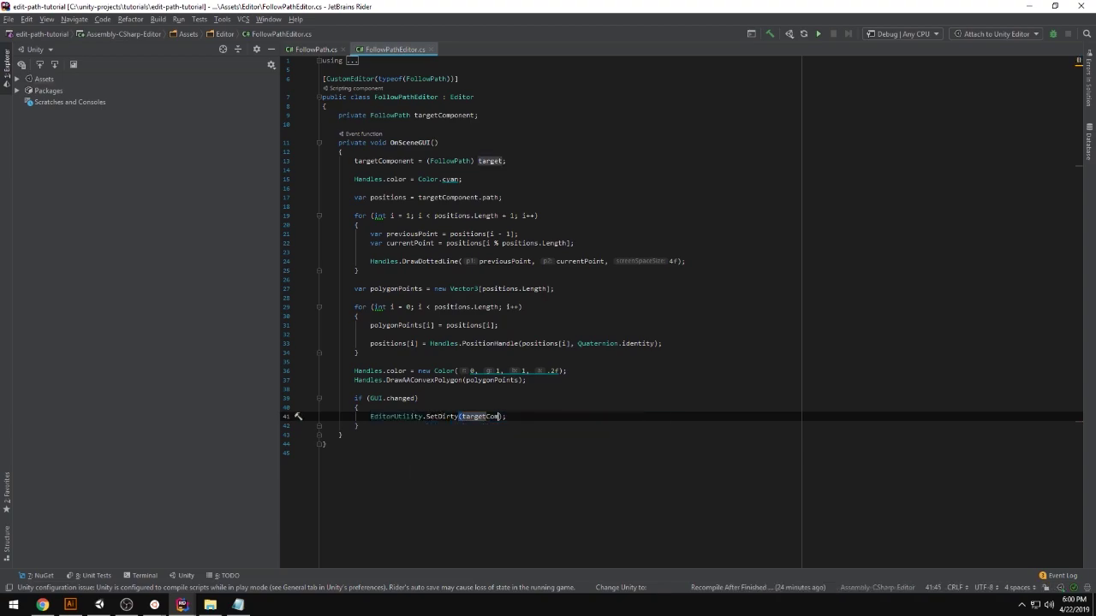
key(ctrl+shift+Return)
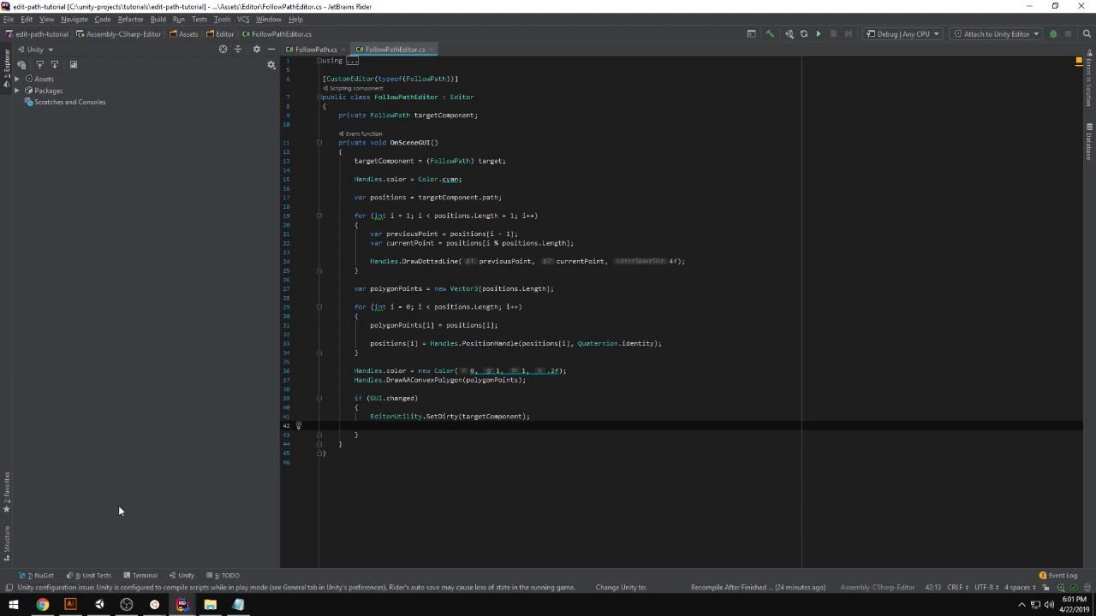
Add EditorSceneManager.MarkSceneDirty(targetComponent.gameObject.scene); and its using directive
text(E)
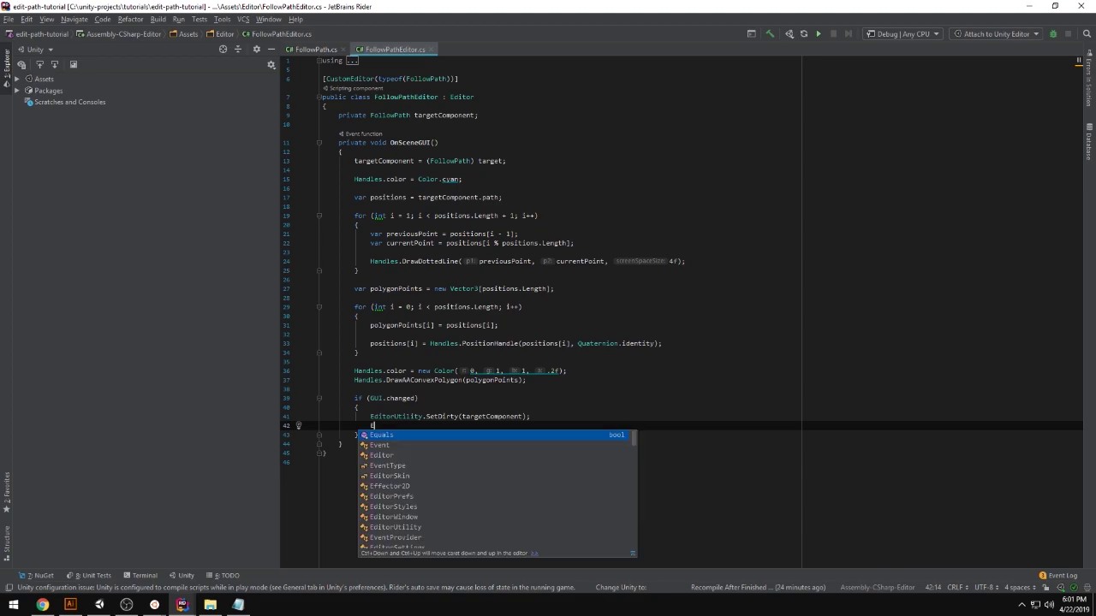
text(ditorS)
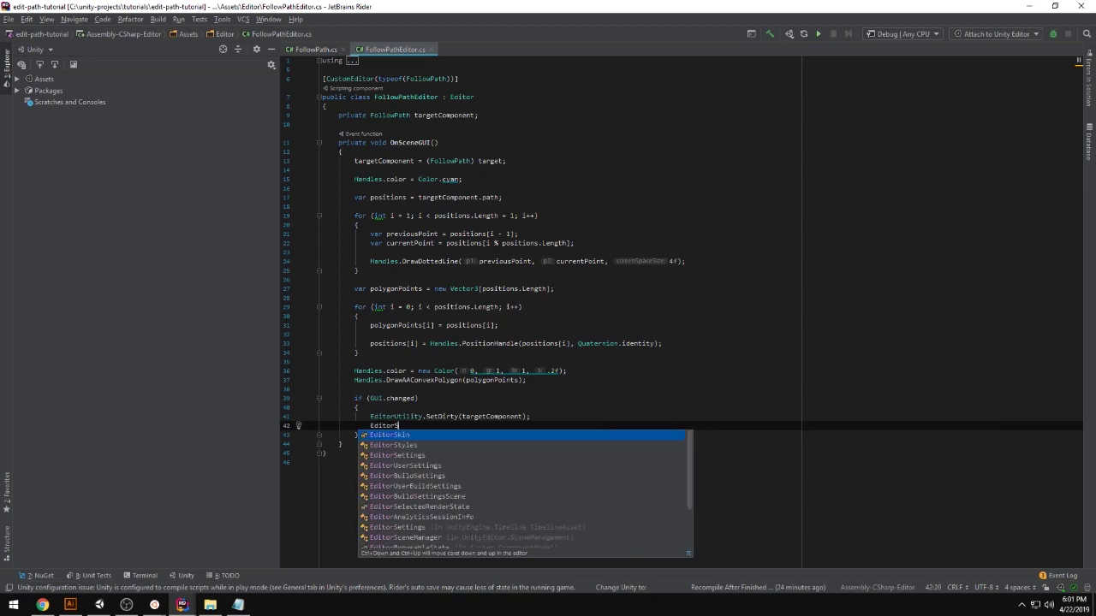
text(ceneM)
key(Return)
text(.Mar)
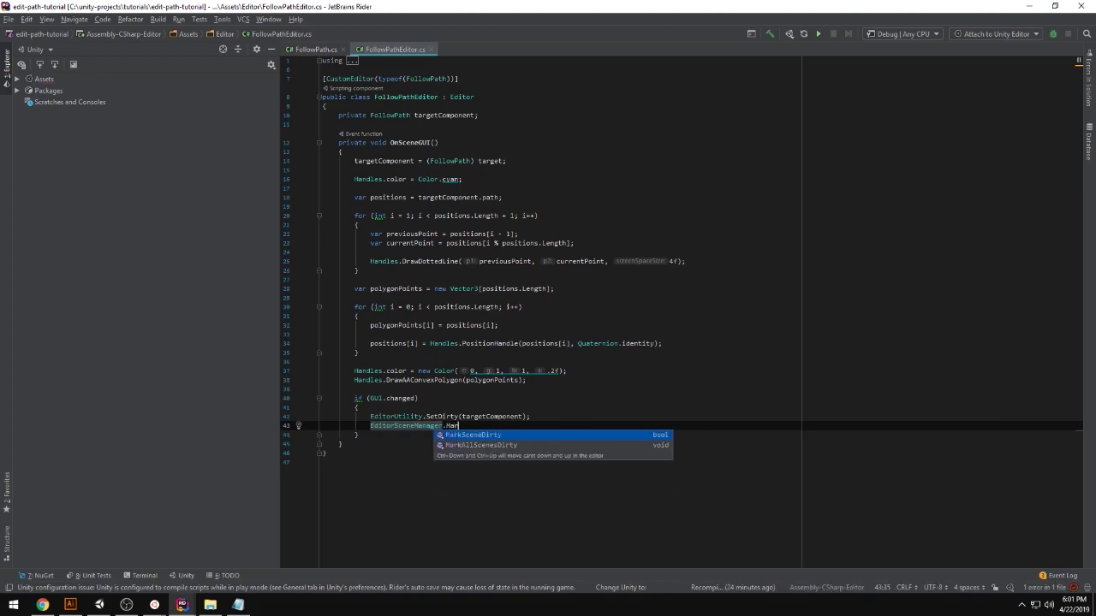
key(Return)
text(target)
key(Escape)
text(C)
key(Return)
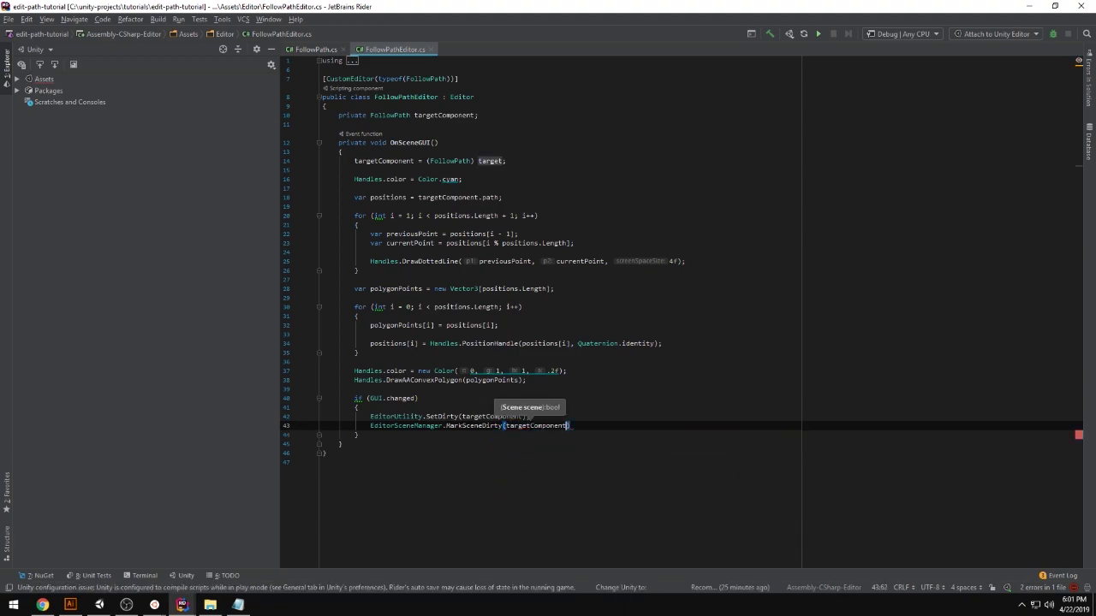
text(.game)
key(Return)
text(.)
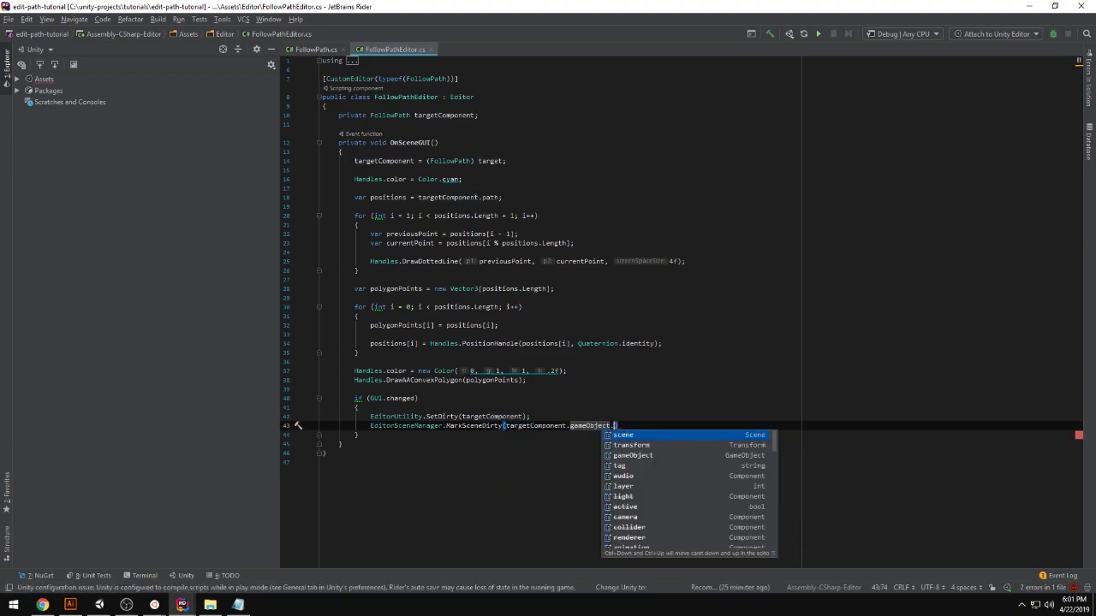
text(sce)
key(Return)
text(;)
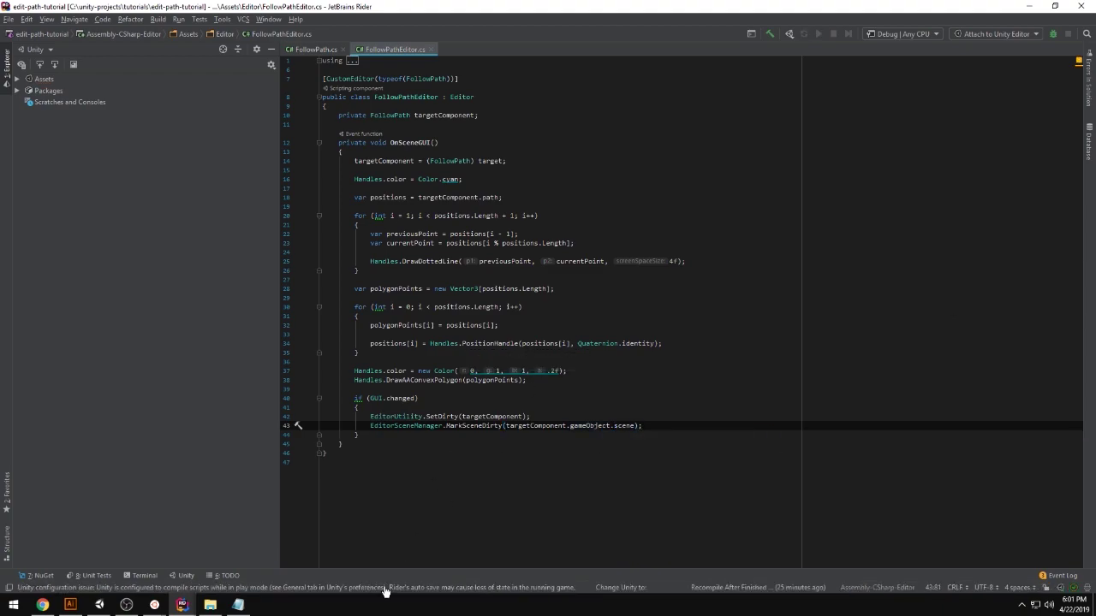
In Unity, raise the right path corner and pull the top corner down and right
click(99, 605)
key(Right)
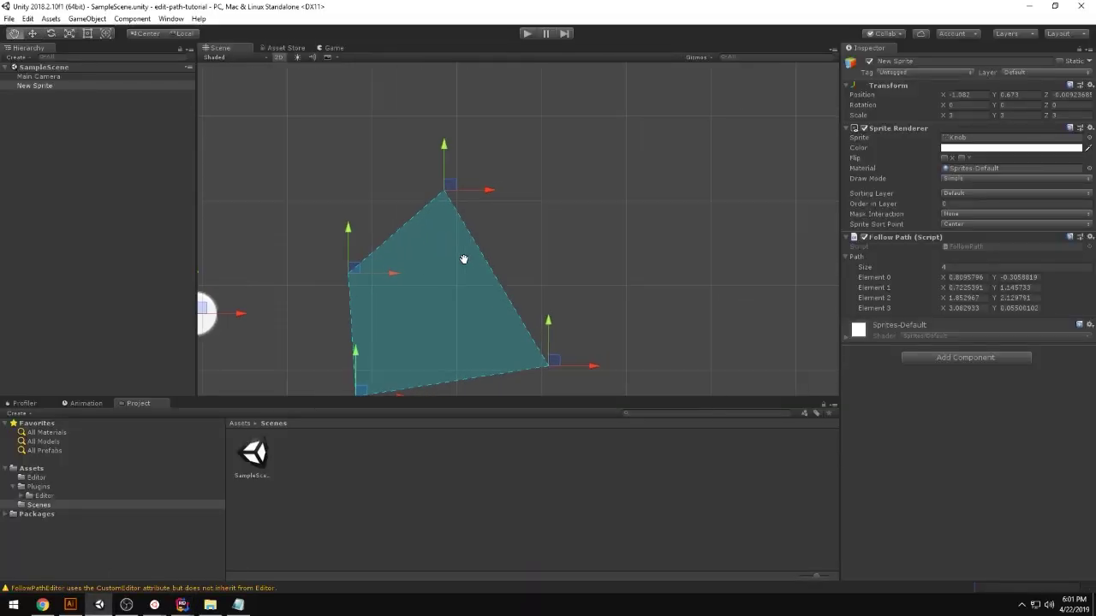
key(Left)
key(Down)
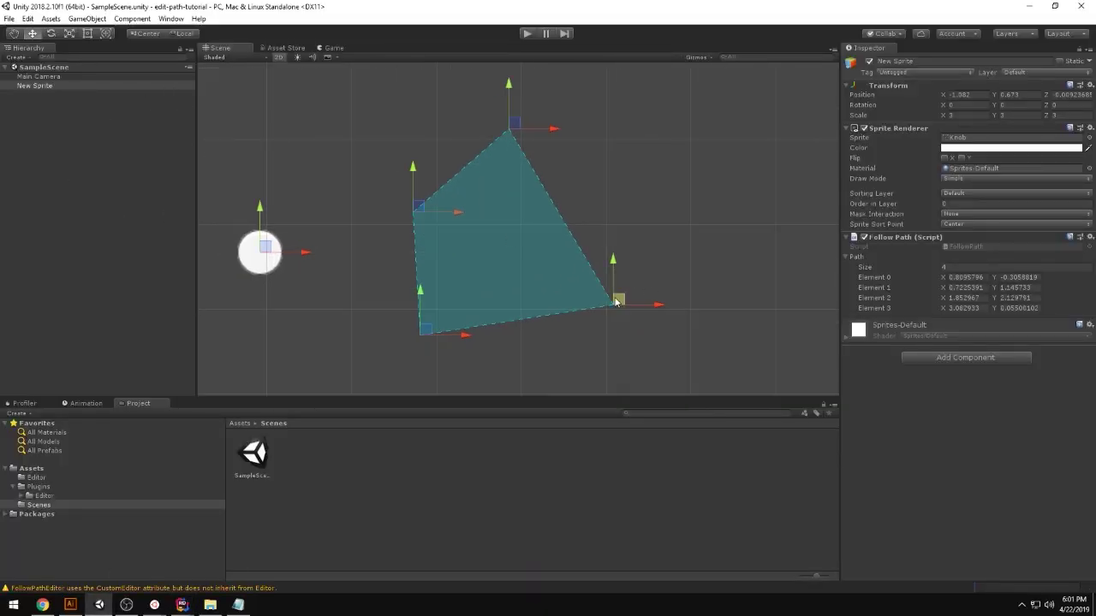
drag(616, 302, 631, 276)
drag(514, 122, 563, 159)
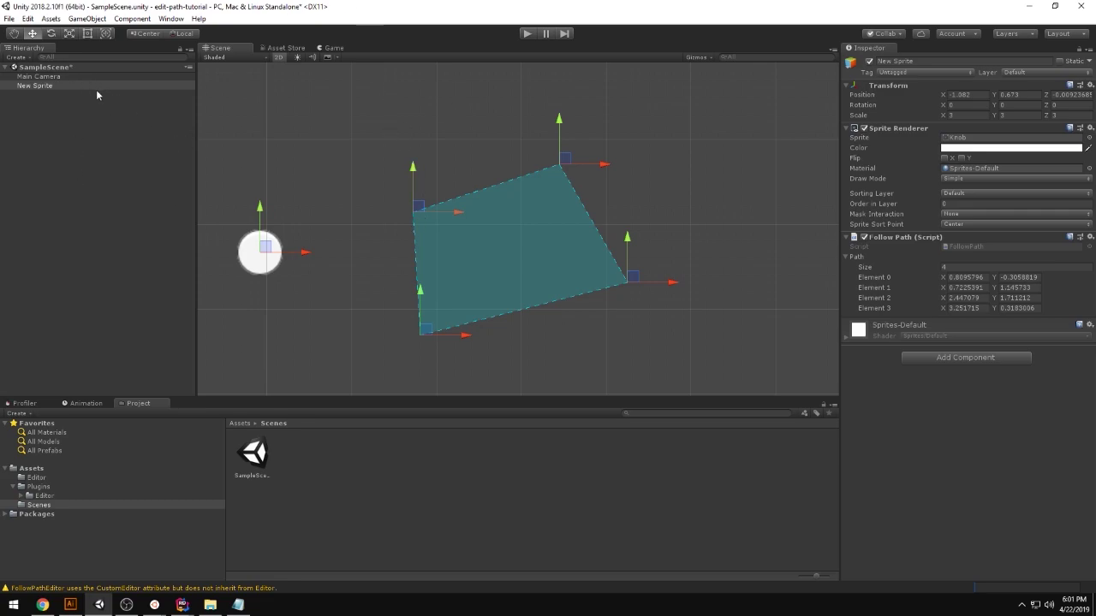
Save the modified scene from the Hierarchy scene menu and start Play mode
right_click(51, 67)
click(86, 156)
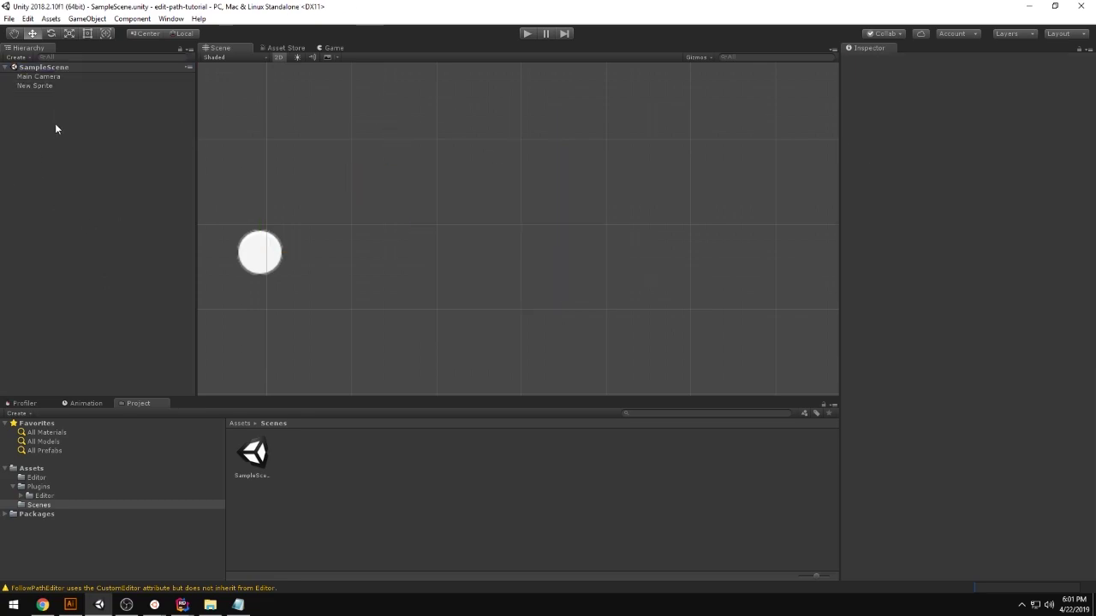
click(527, 34)
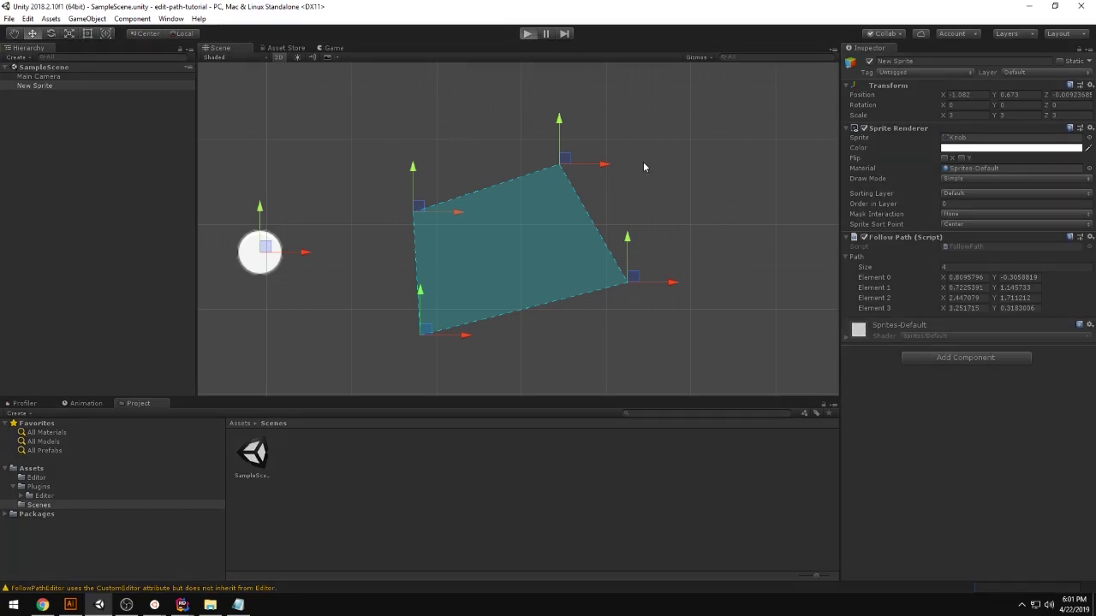
Flip between the Scene and Game tabs, then drag the Game tab into a floating window
click(219, 47)
click(332, 48)
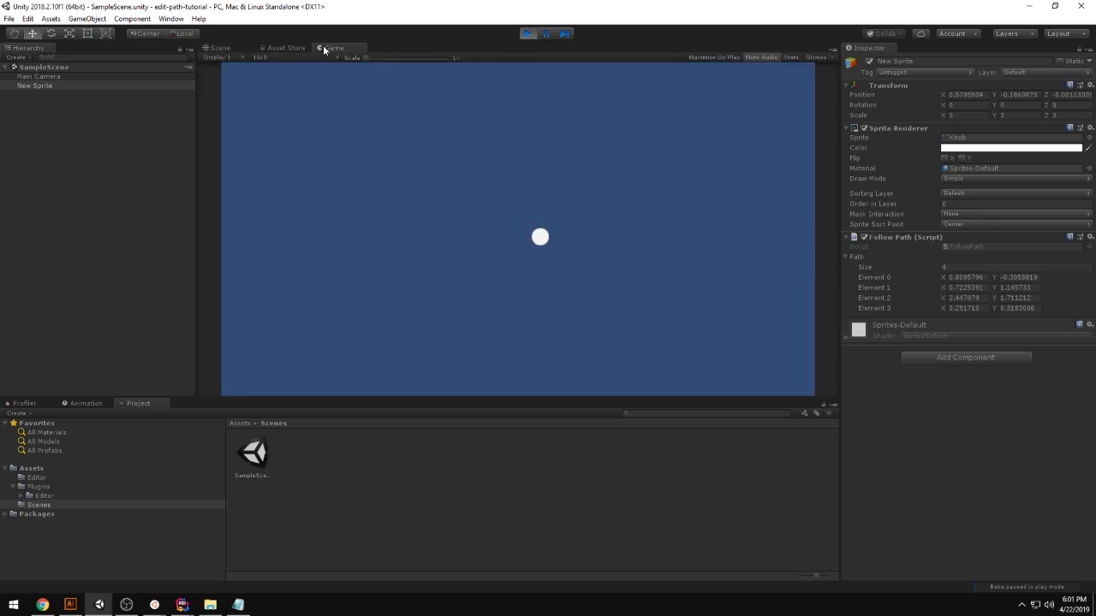
click(221, 48)
scroll(314, 175, down, 1)
drag(332, 48, 908, 172)
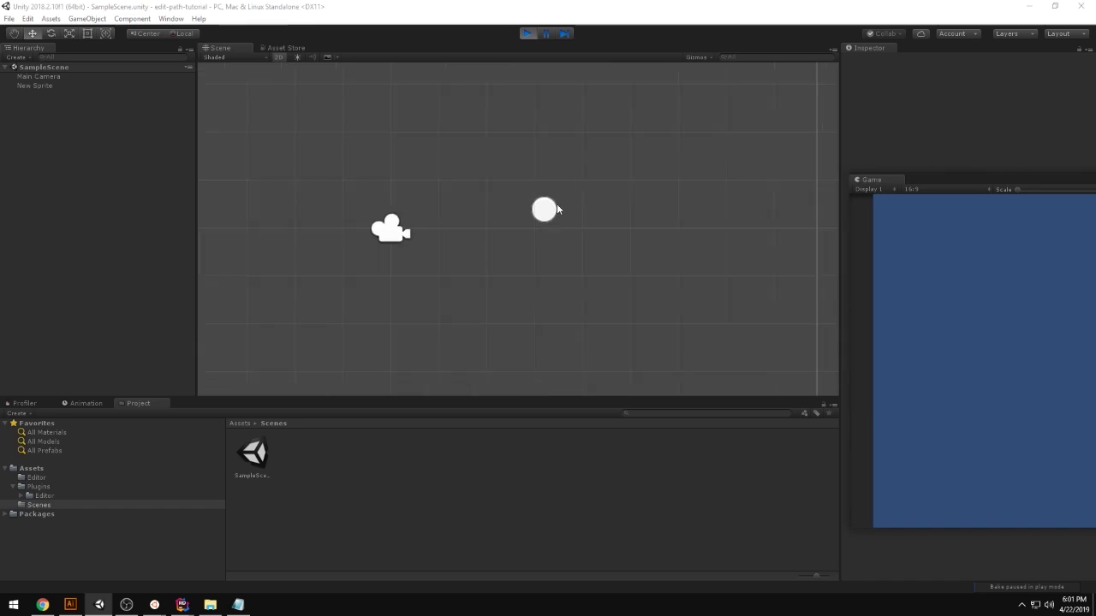
Restart Play mode and position the floating Game window to watch the sprite move
click(528, 34)
drag(933, 163, 790, 150)
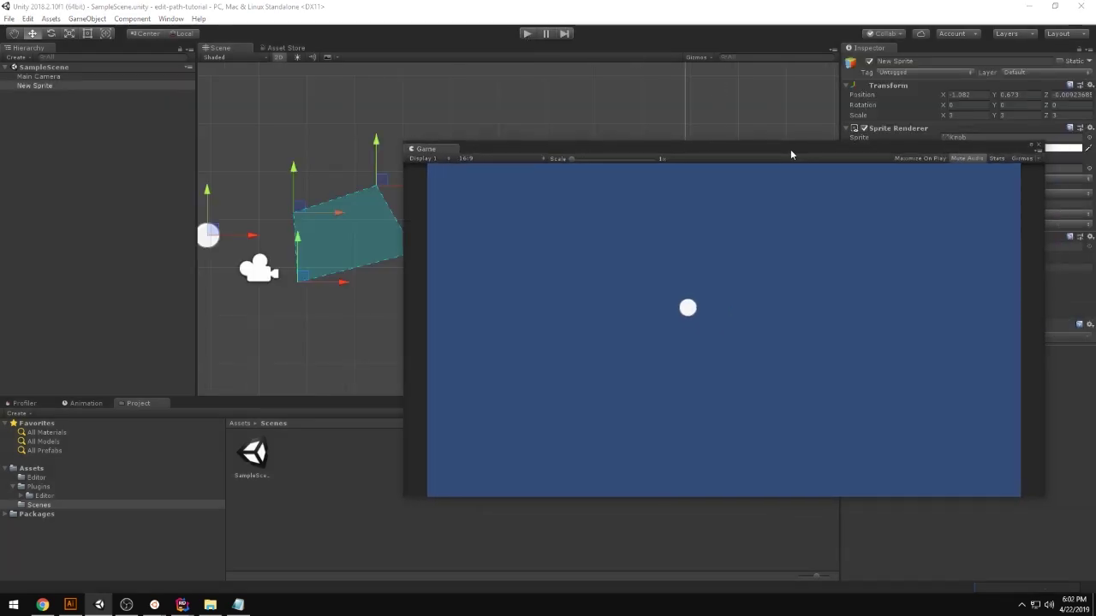
click(528, 34)
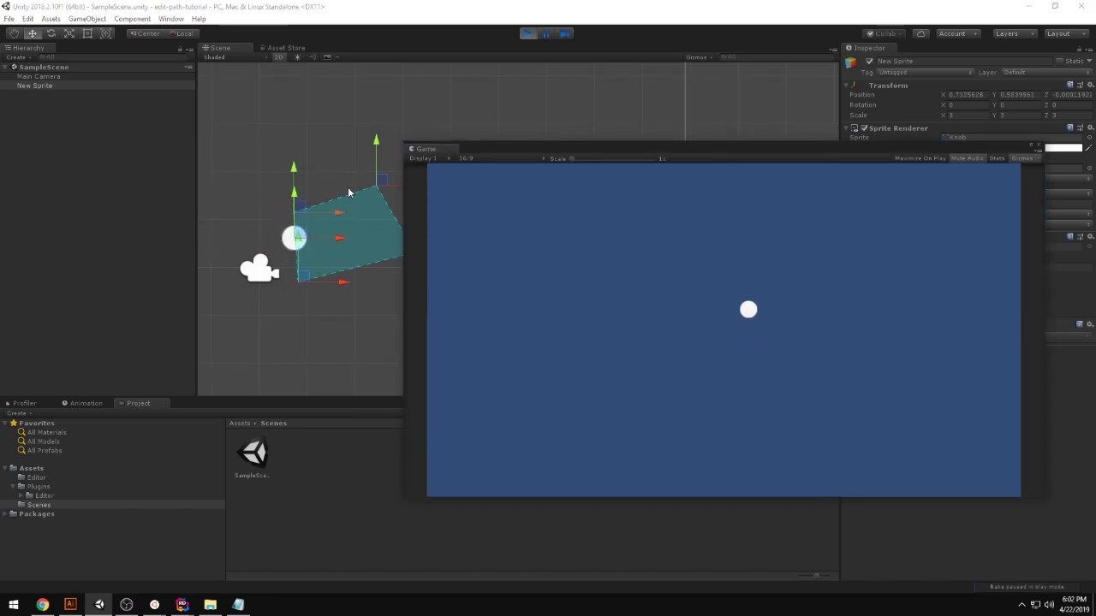
drag(489, 150, 587, 153)
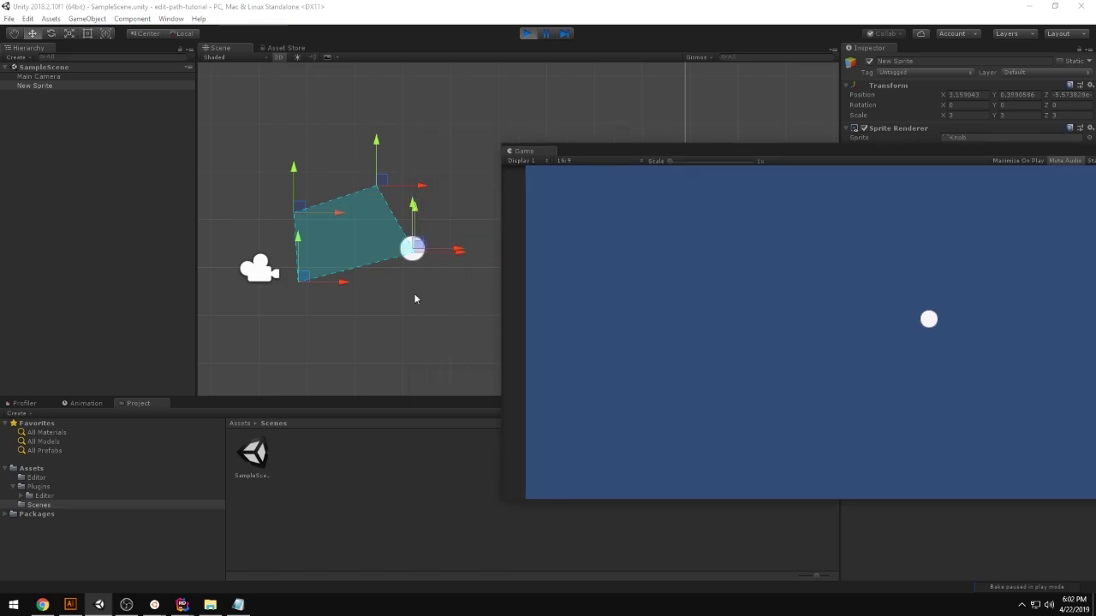